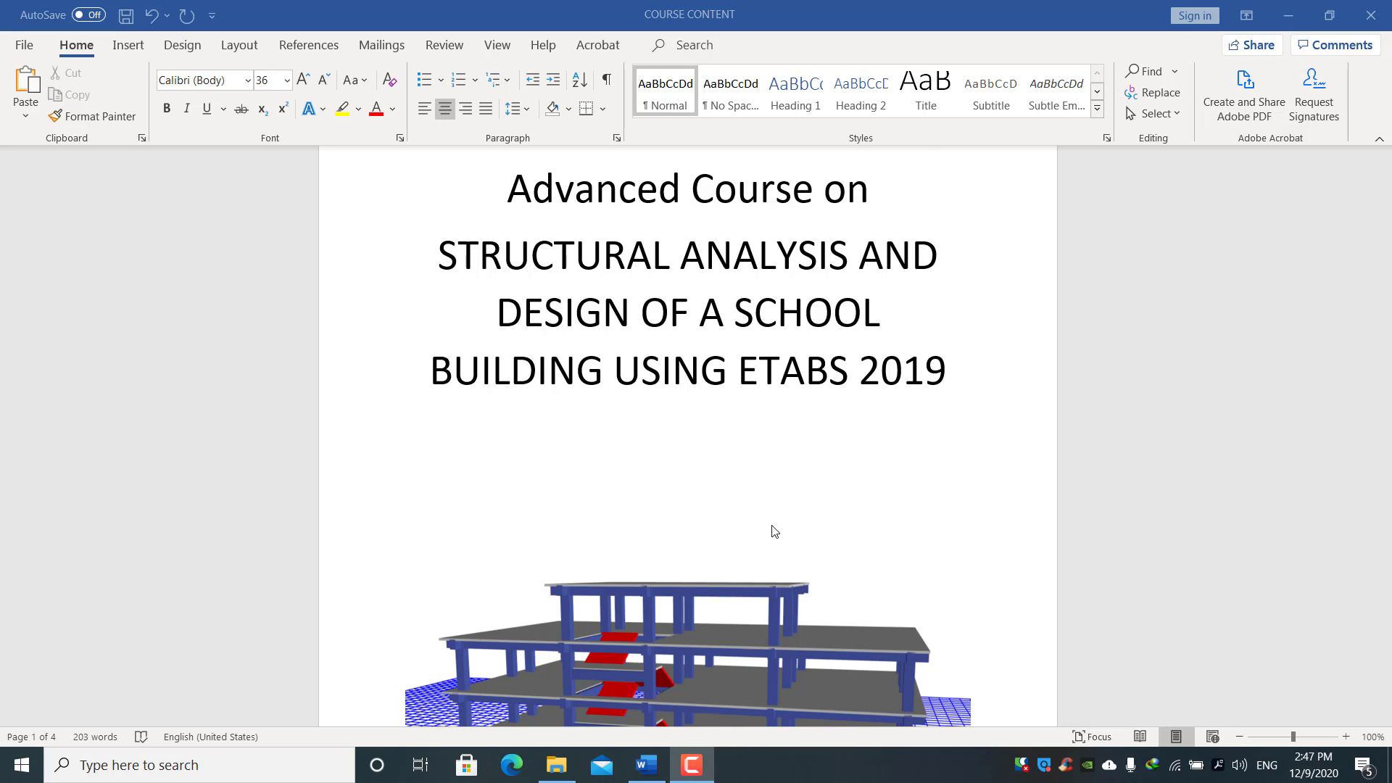
# Scroll through the course outline document in Word.
pyautogui.scroll(-4, 530, 398)
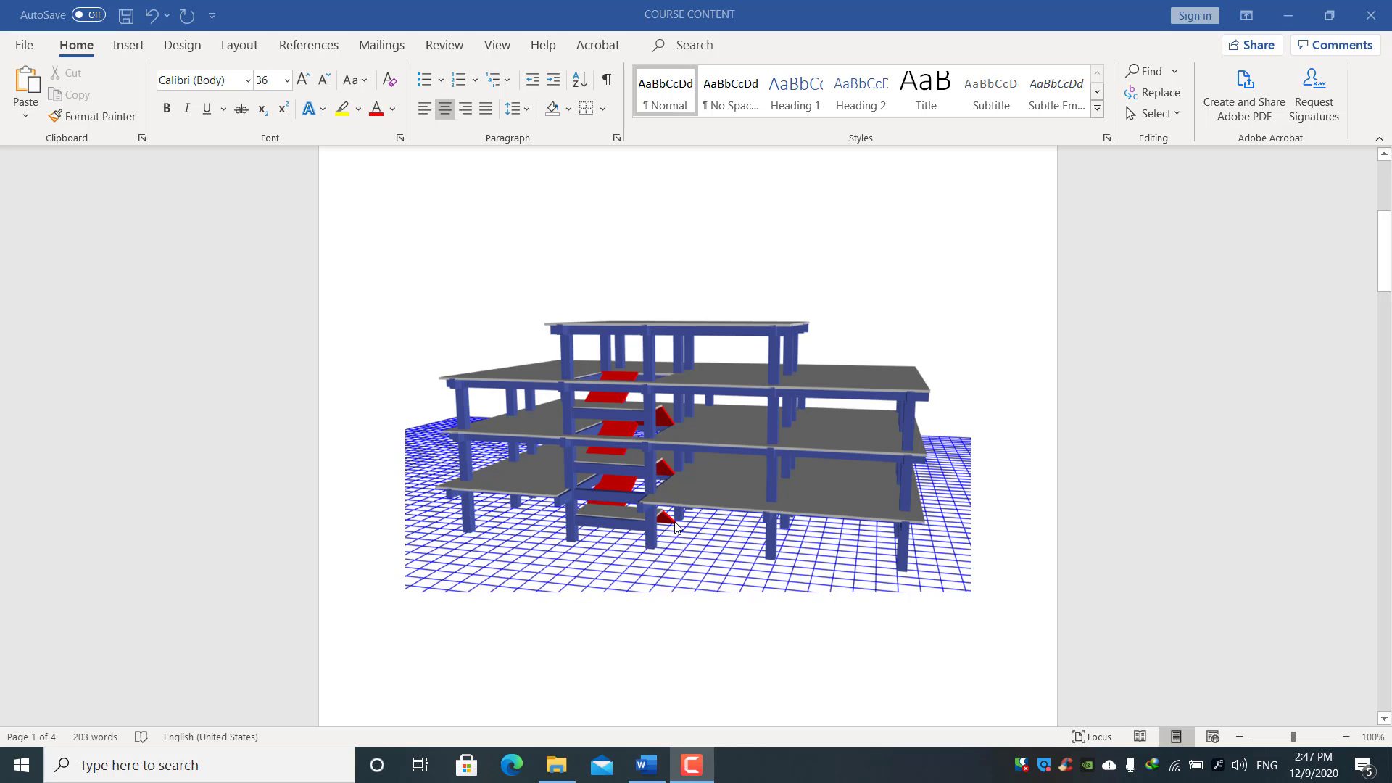
pyautogui.scroll(-8, 675, 526)
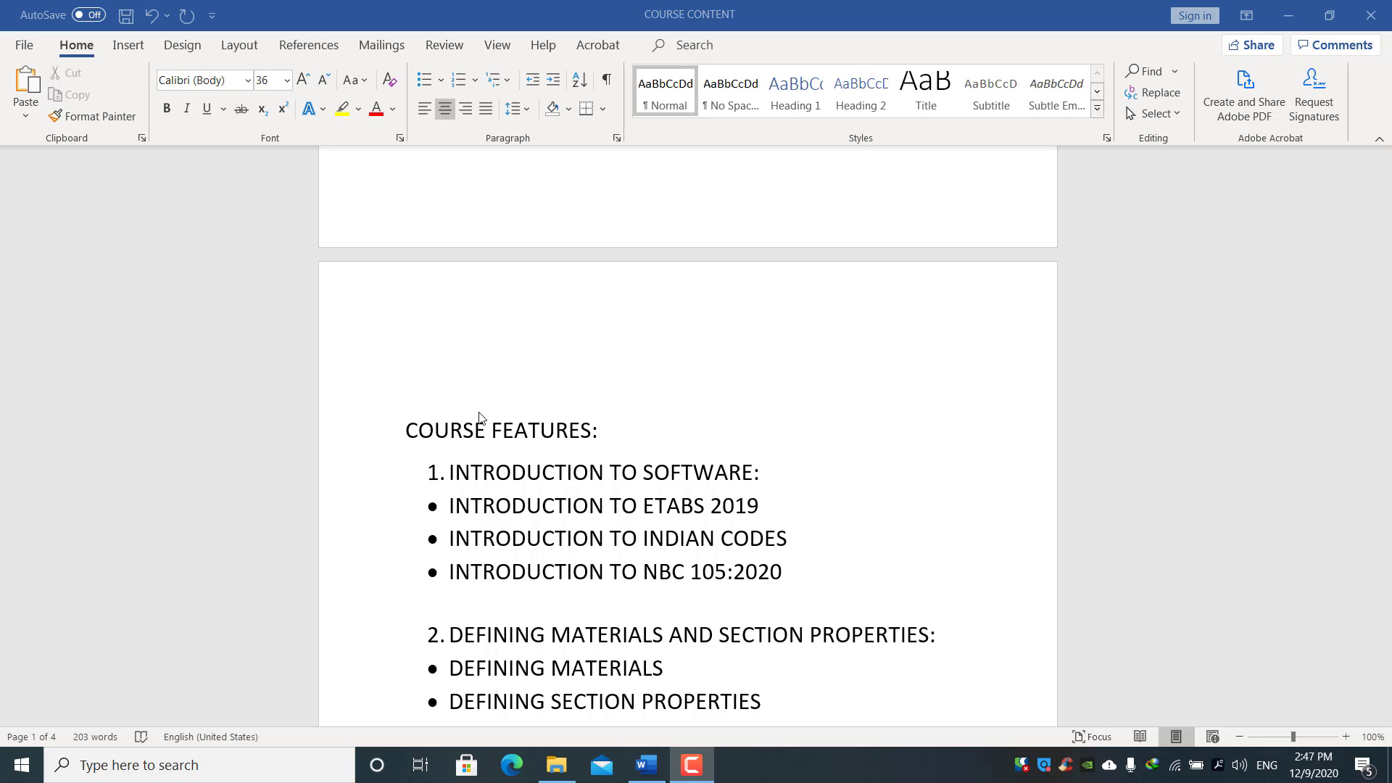
pyautogui.scroll(-2, 472, 540)
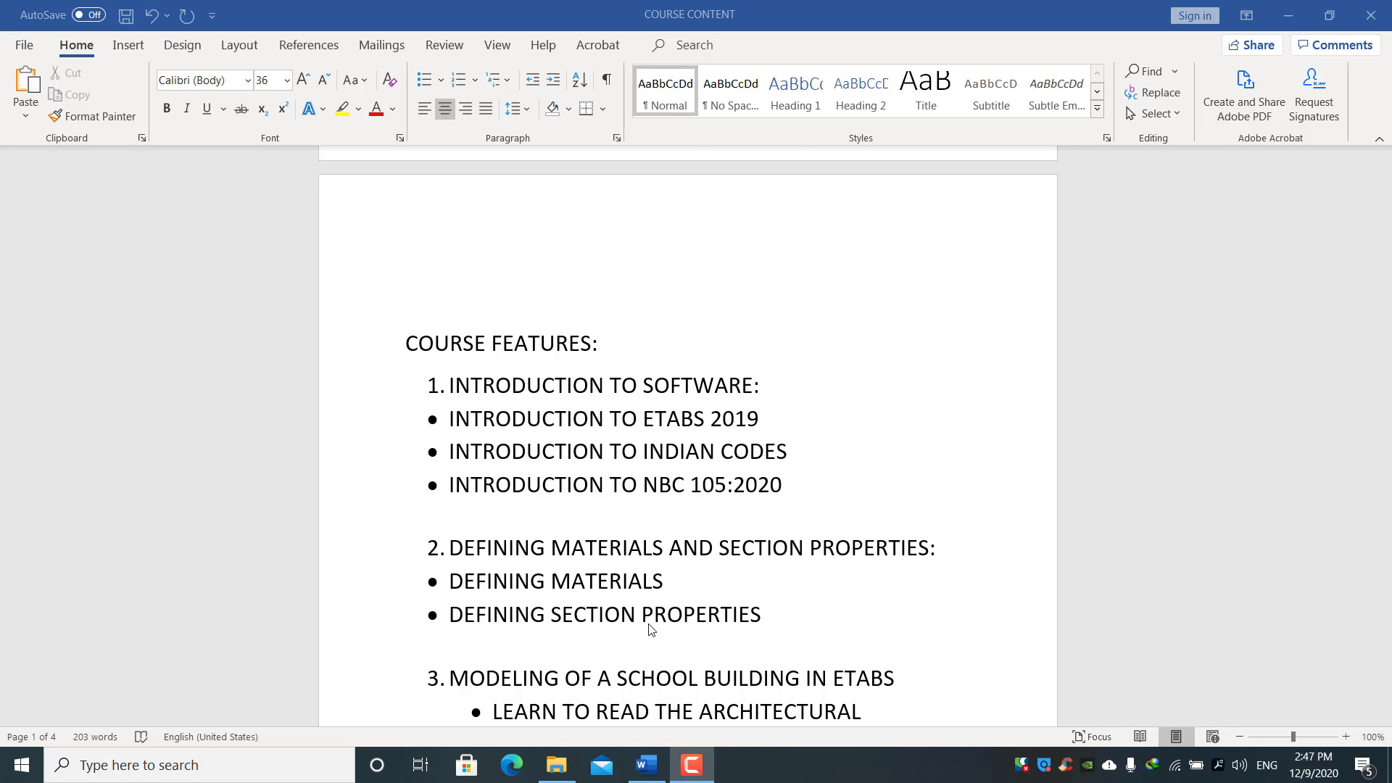
pyautogui.scroll(20, 645, 620)
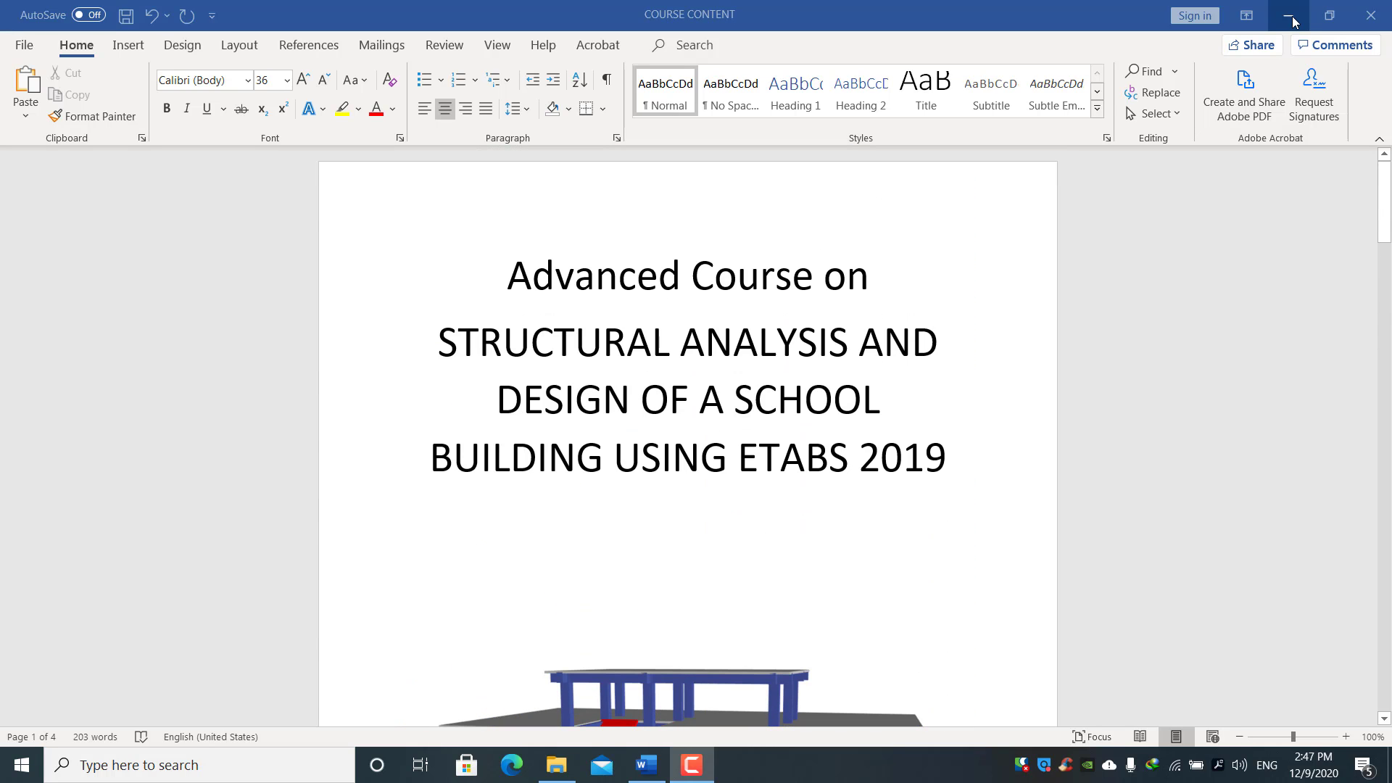
# Open ARCHITECTURAL PLAN.dwg from COURSE FOR ETABS 2019 > AUTOCAD FILE.
pyautogui.click(1293, 21)
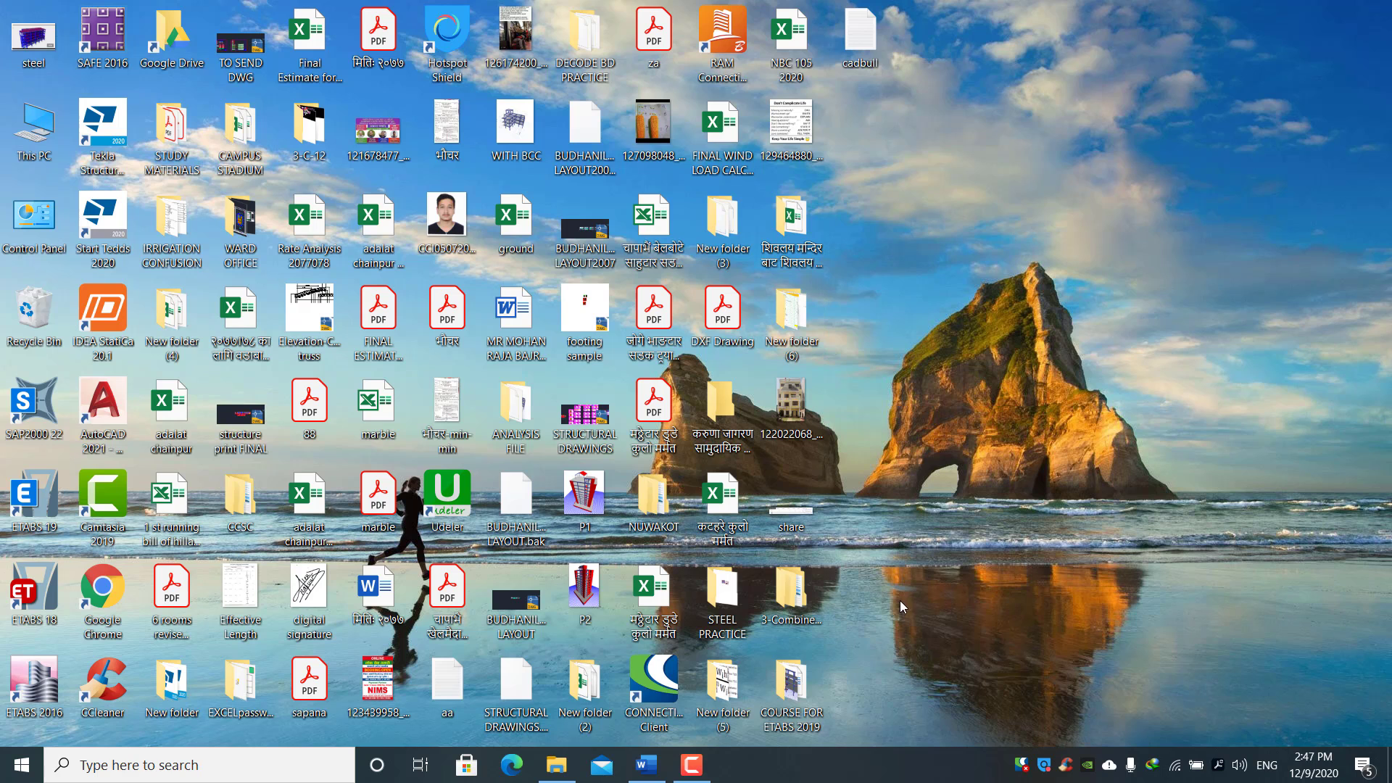
pyautogui.doubleClick(791, 685)
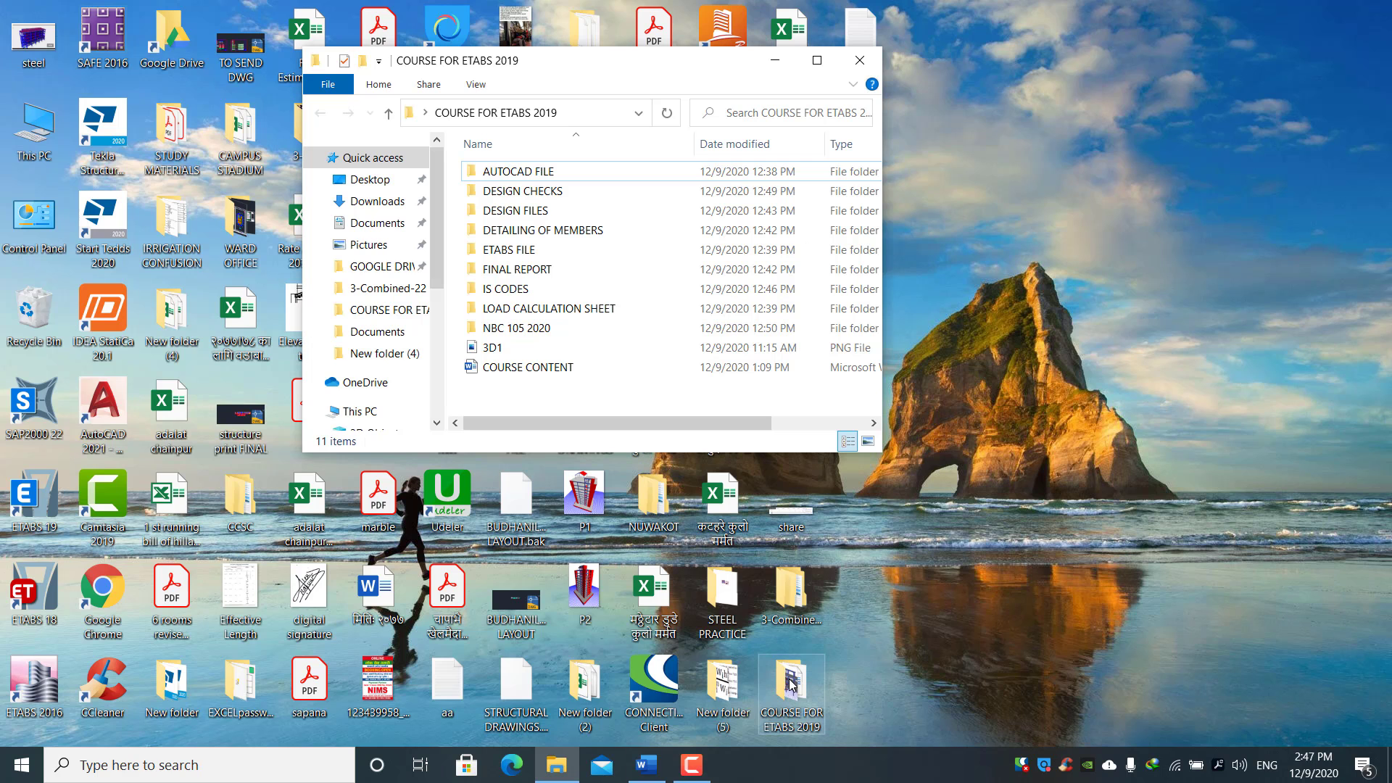
pyautogui.click(815, 57)
pyautogui.doubleClick(243, 123)
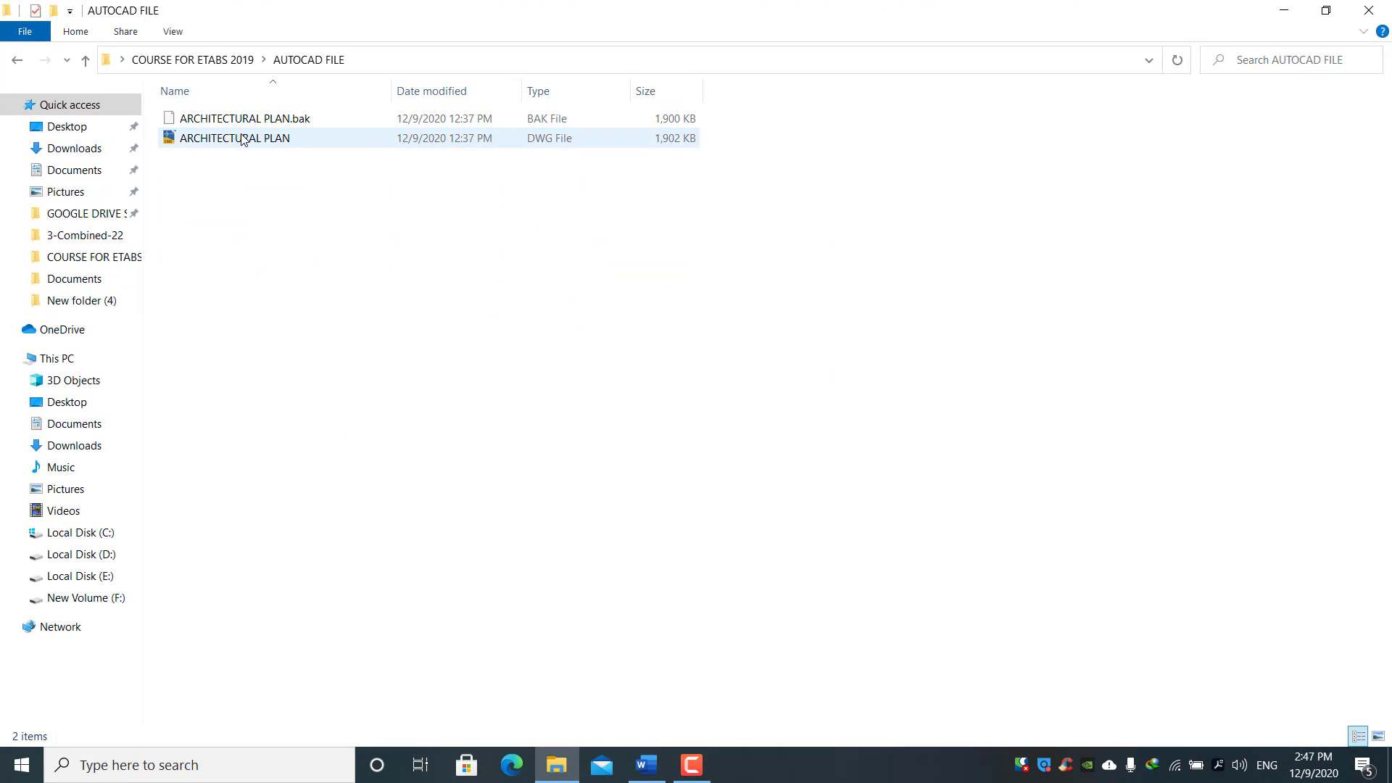
pyautogui.click(242, 139)
pyautogui.doubleClick(243, 139)
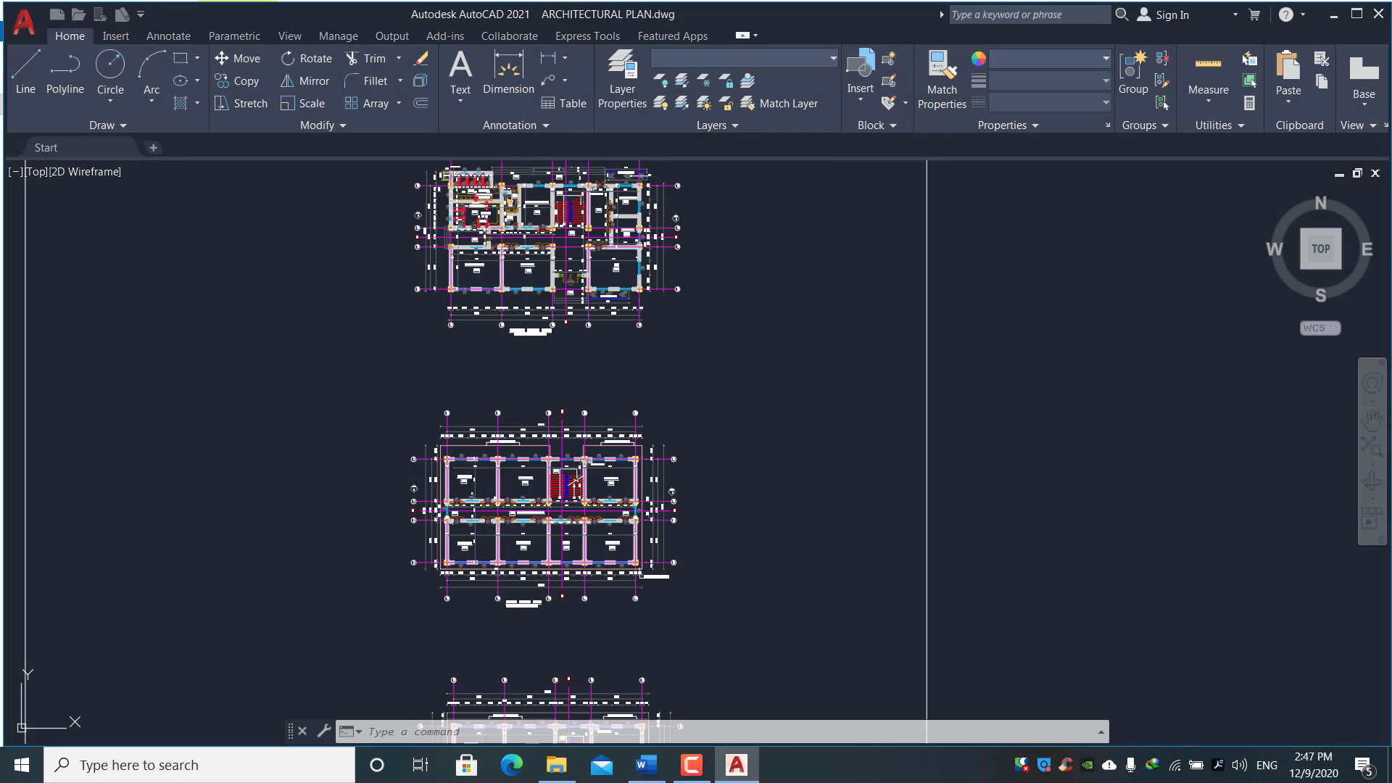
# Ignore the unresolved reference files and zoom across the school's floor plans.
pyautogui.click(635, 399)
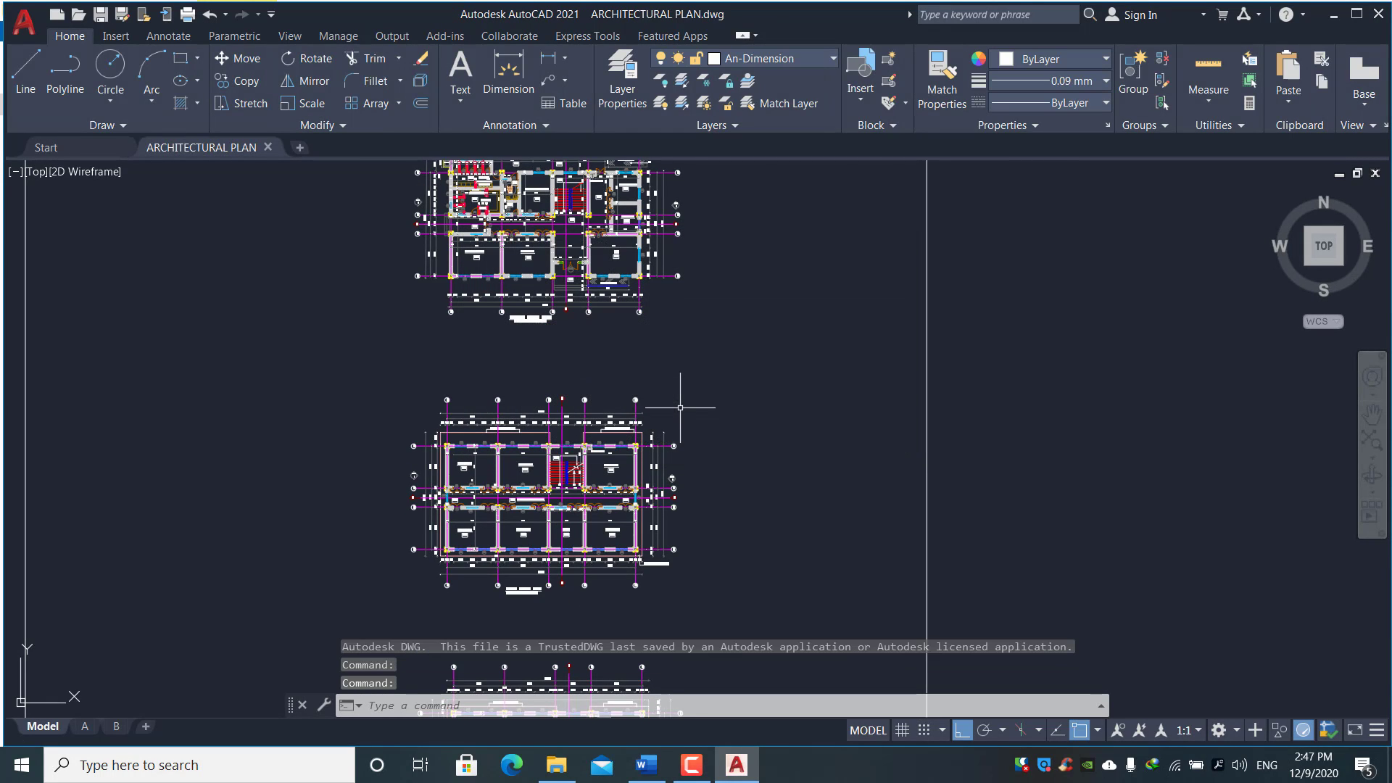
pyautogui.scroll(-2, 696, 464)
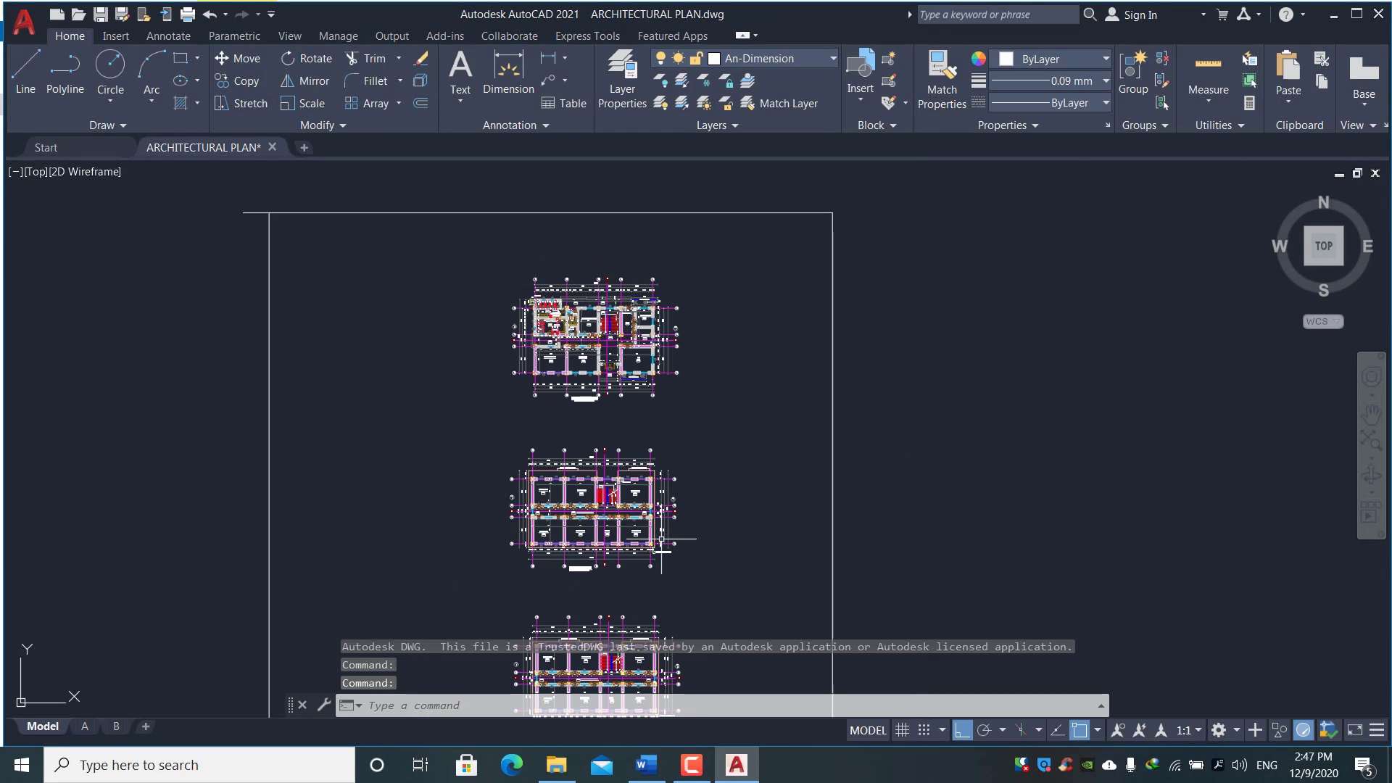
pyautogui.press('Escape')
pyautogui.press('Escape')
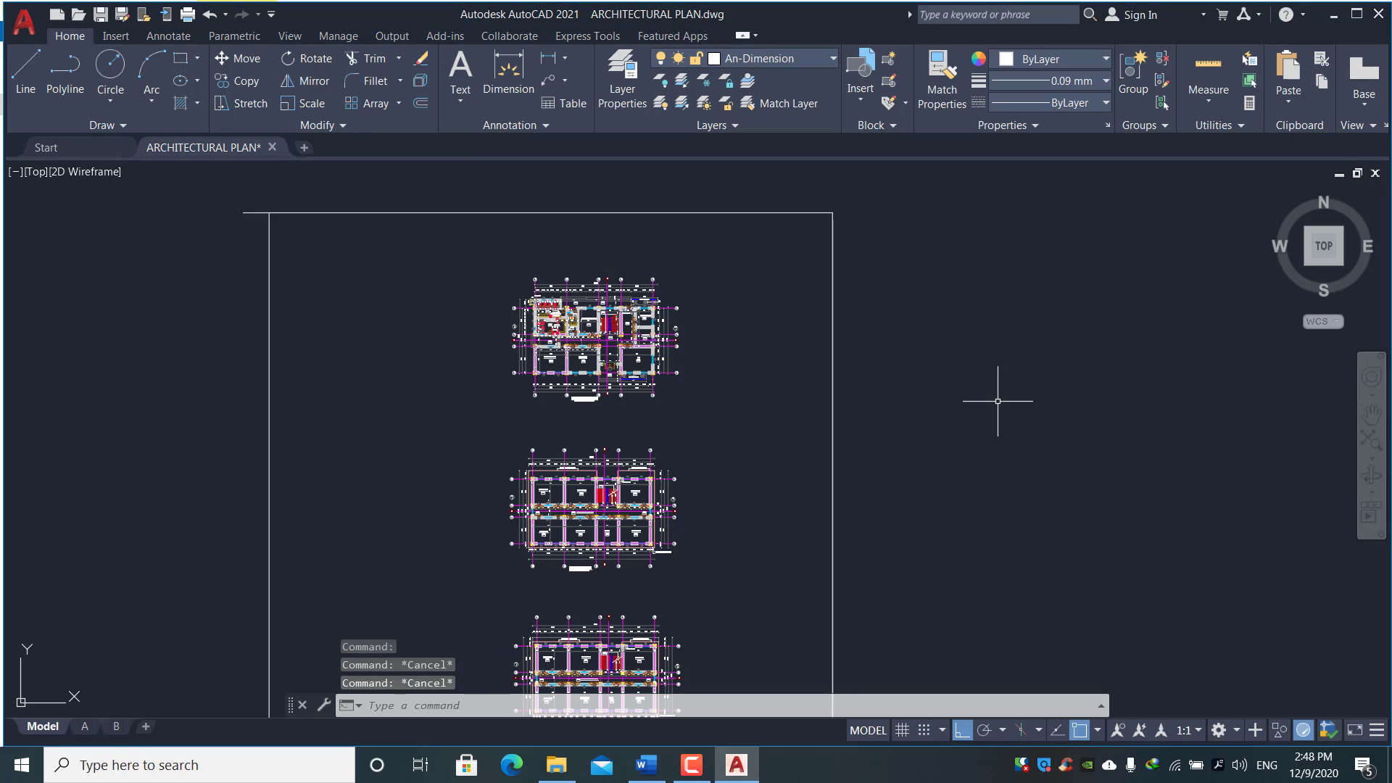
pyautogui.scroll(8, 580, 301)
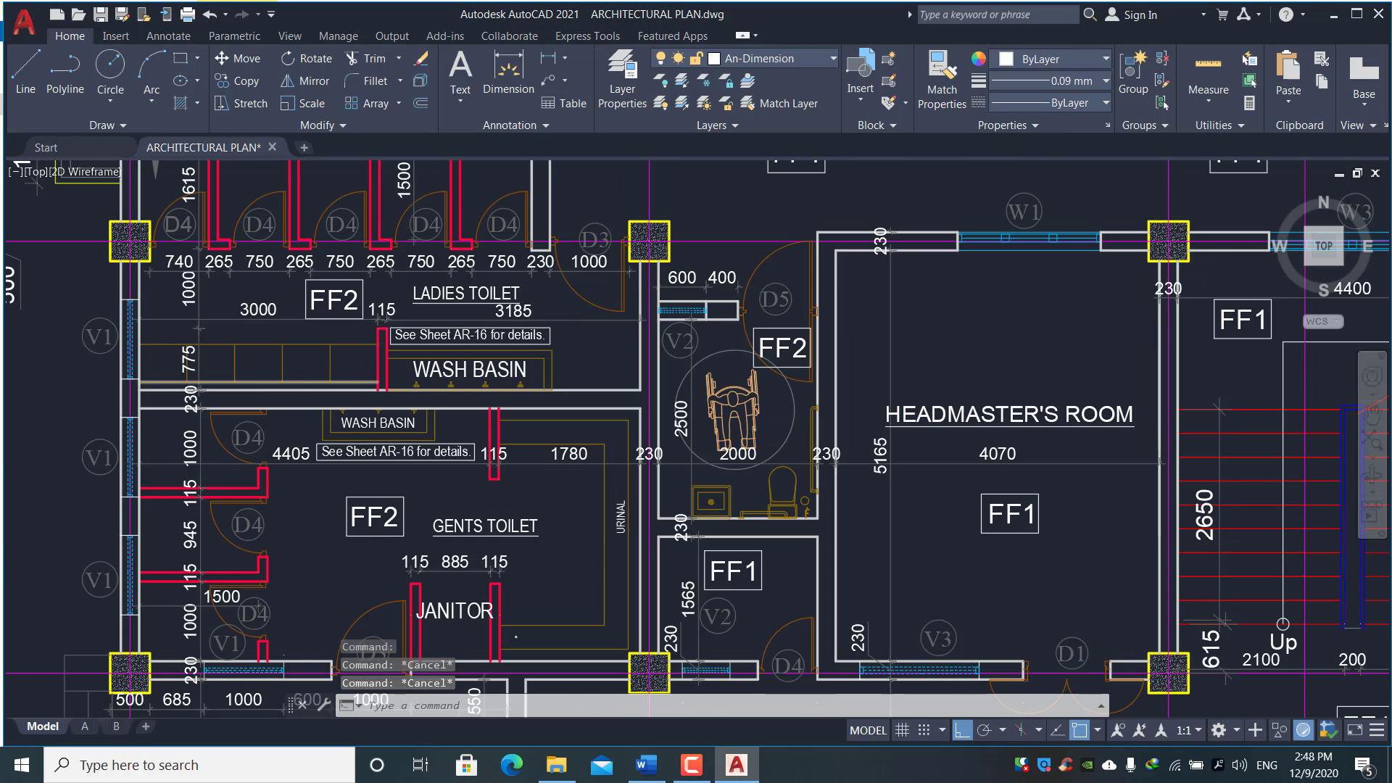
pyautogui.scroll(-5, 345, 358)
pyautogui.scroll(-3, 605, 421)
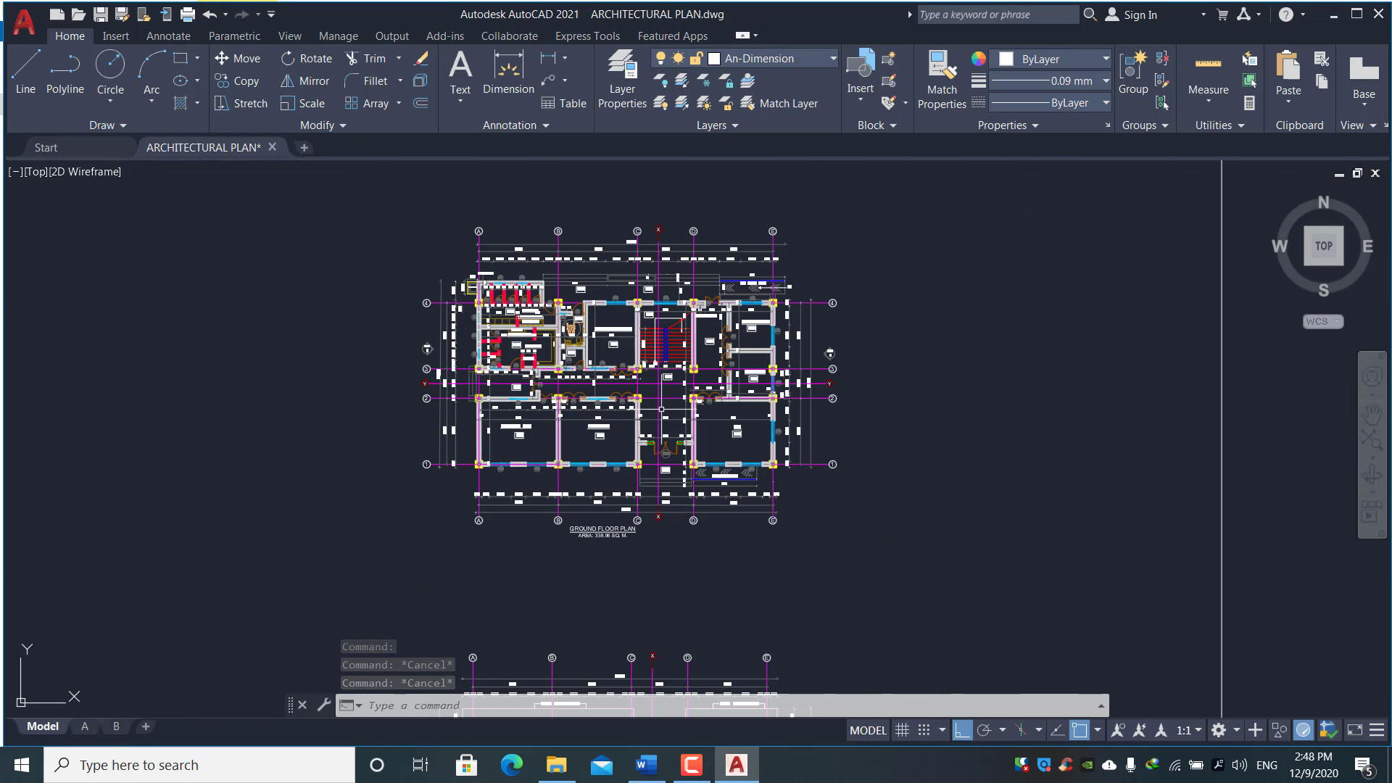
pyautogui.scroll(5, 607, 473)
# Zoom in and out over the roof plan and the SECTION AT X-X drawing.
pyautogui.scroll(-7, 555, 300)
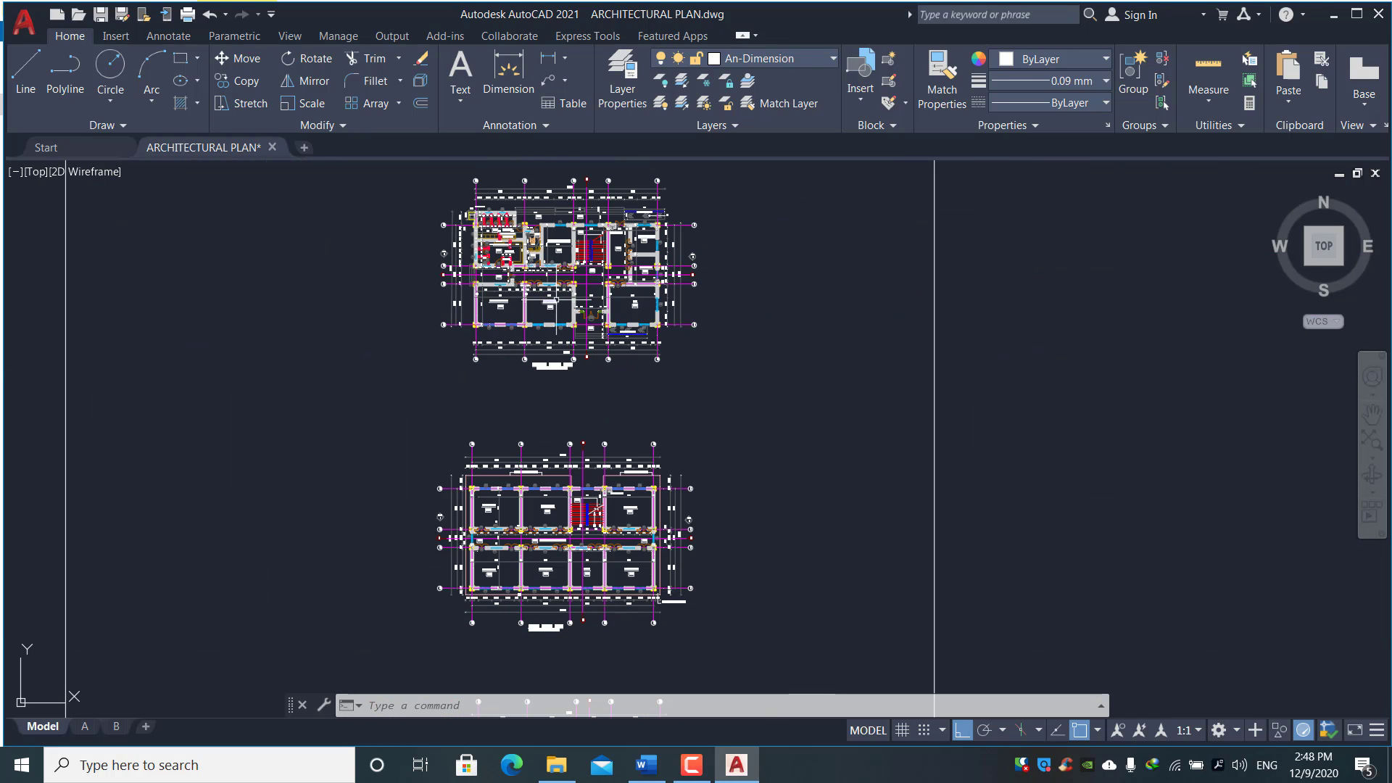
pyautogui.scroll(5, 544, 671)
pyautogui.scroll(-7, 634, 313)
pyautogui.scroll(5, 646, 590)
pyautogui.scroll(-8, 616, 340)
pyautogui.scroll(2, 622, 332)
pyautogui.scroll(4, 622, 332)
pyautogui.scroll(-7, 573, 242)
pyautogui.scroll(8, 553, 425)
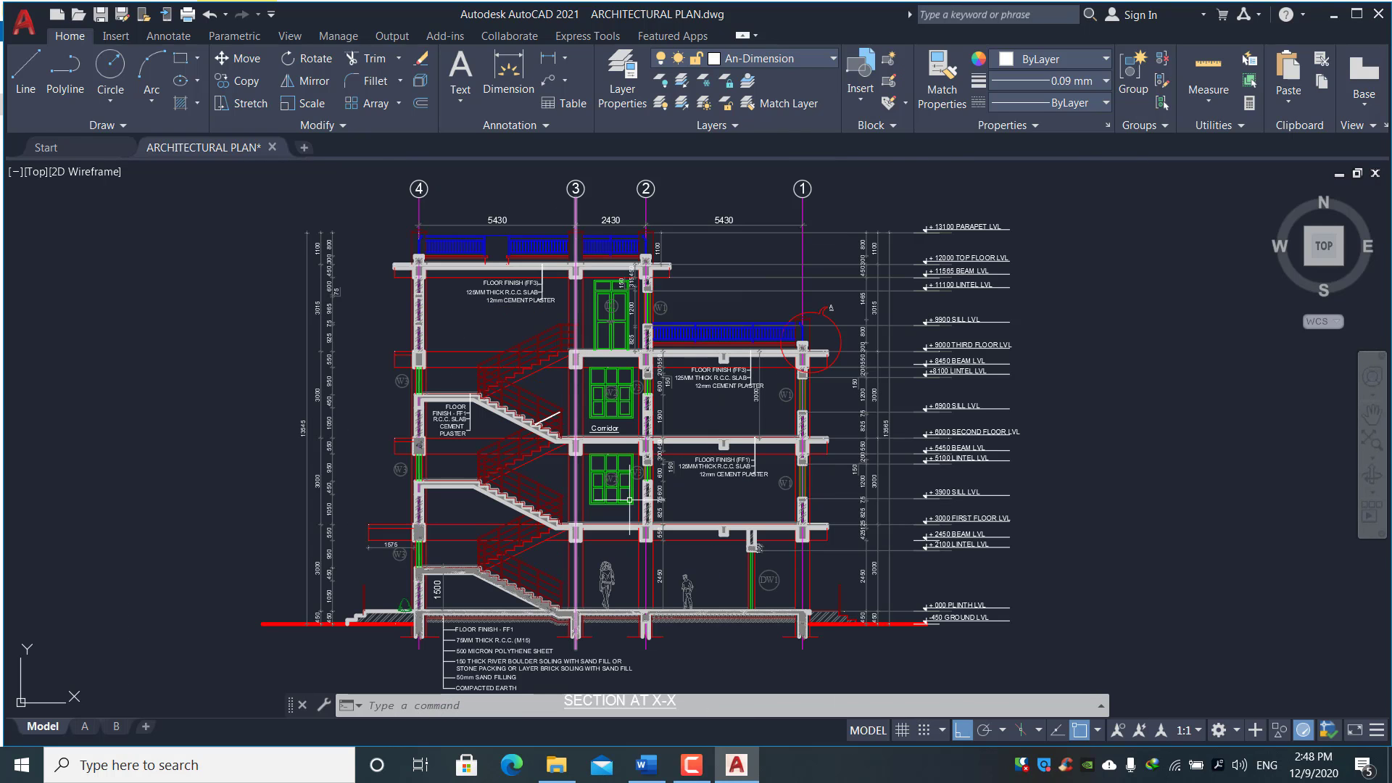
pyautogui.scroll(-4, 388, 605)
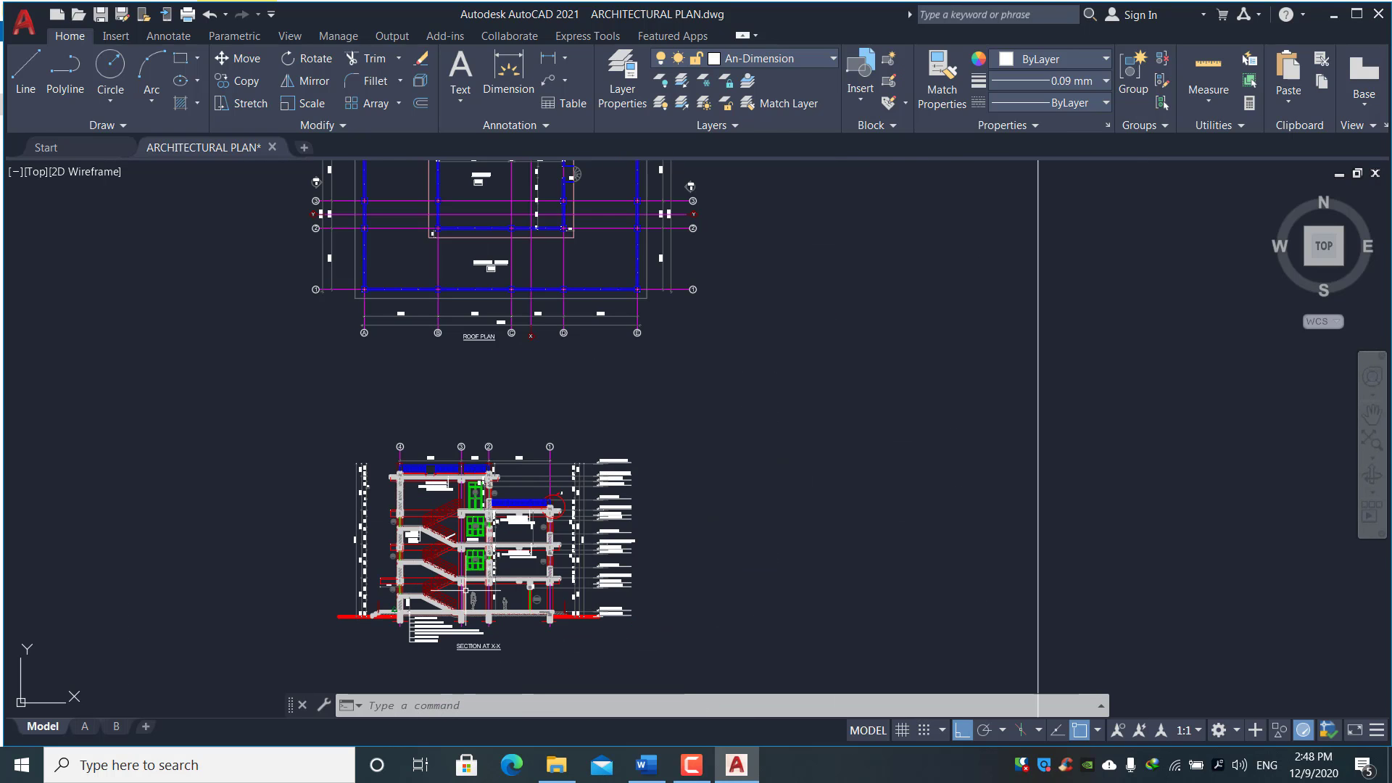
pyautogui.scroll(-4, 553, 638)
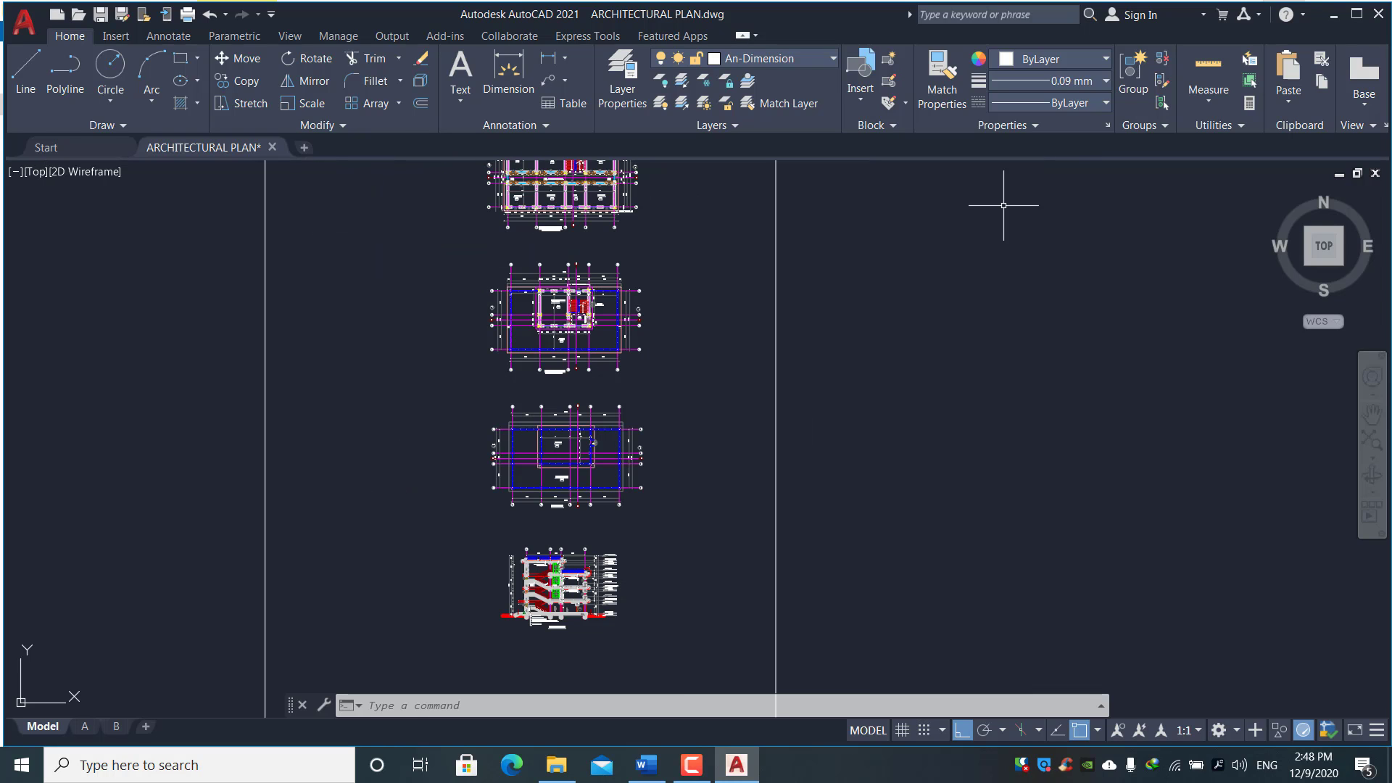
# Open the IS 1893 2016 Response .edb model from the course's ETABS FILE folder.
pyautogui.click(1333, 14)
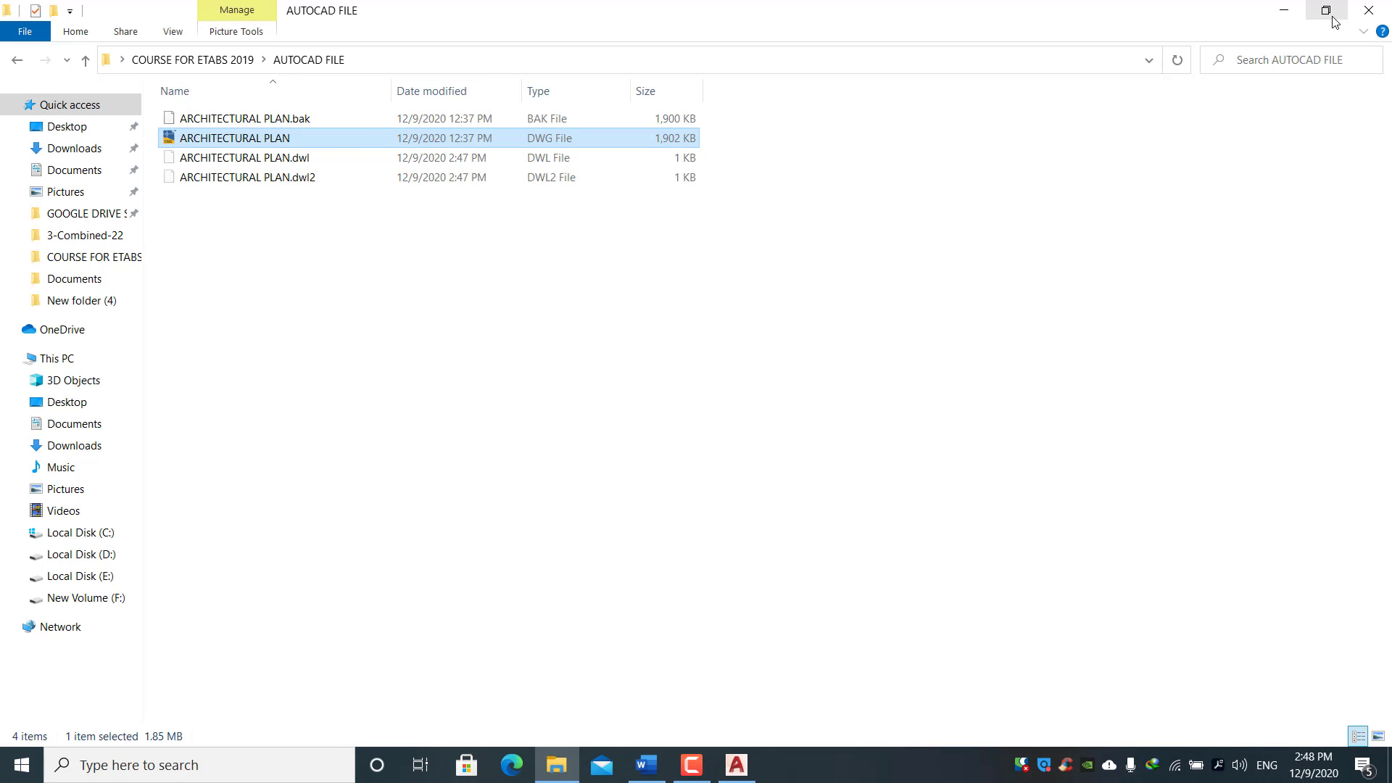
pyautogui.click(12, 63)
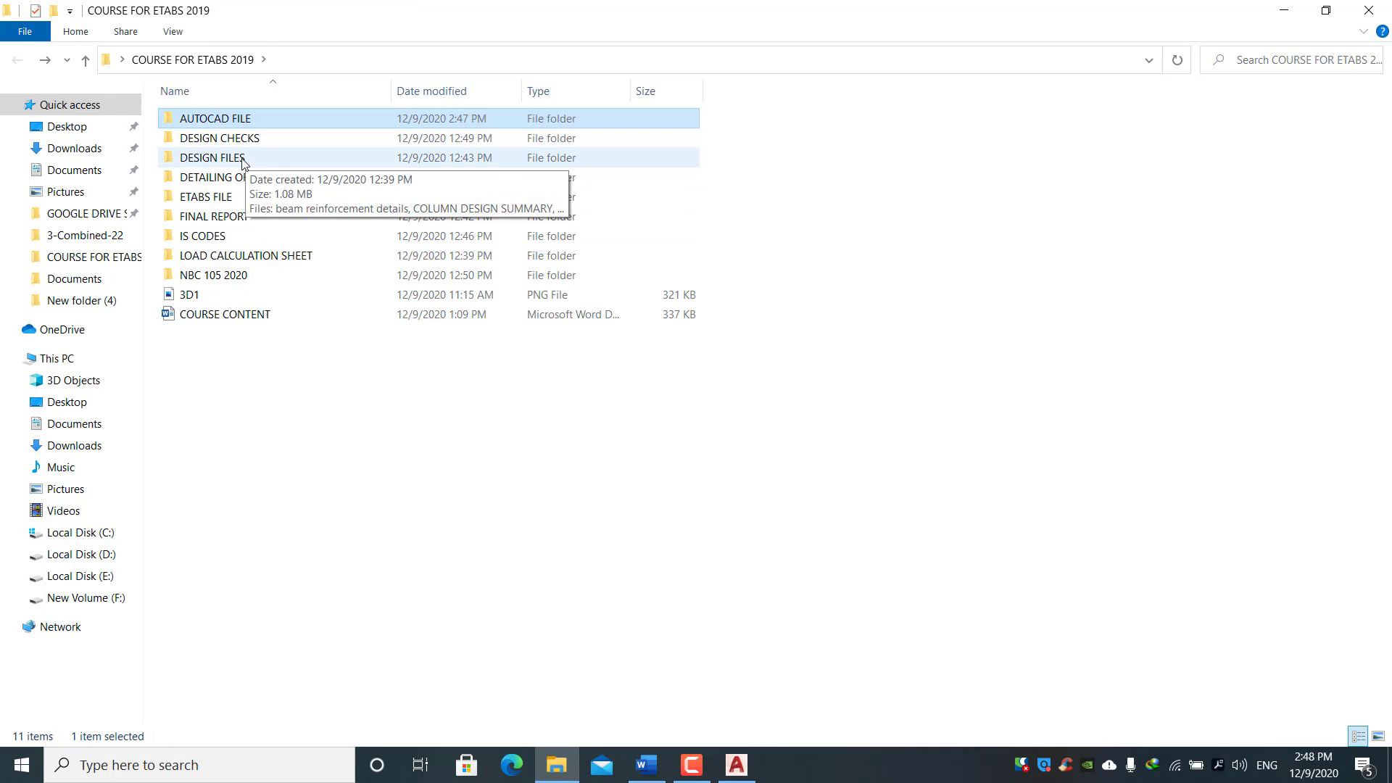
pyautogui.doubleClick(233, 194)
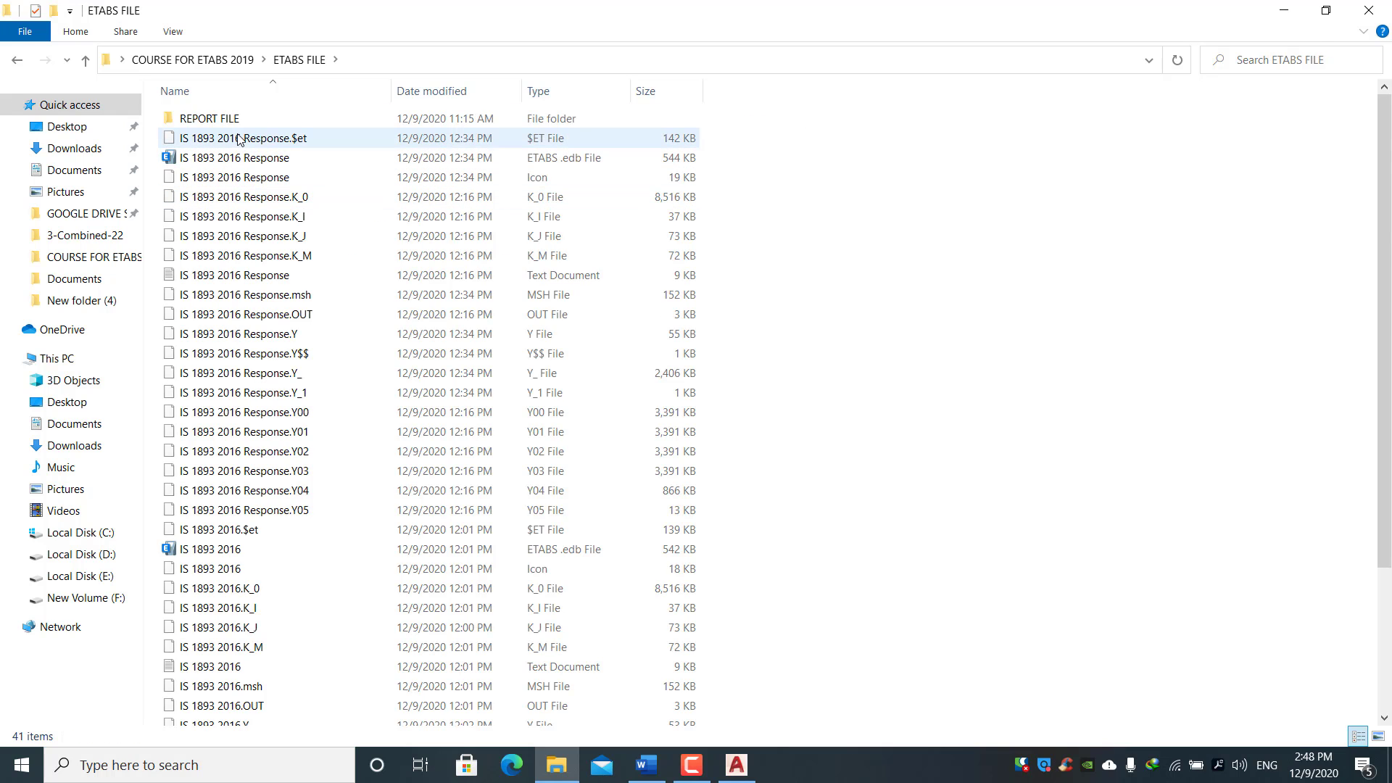
pyautogui.doubleClick(290, 163)
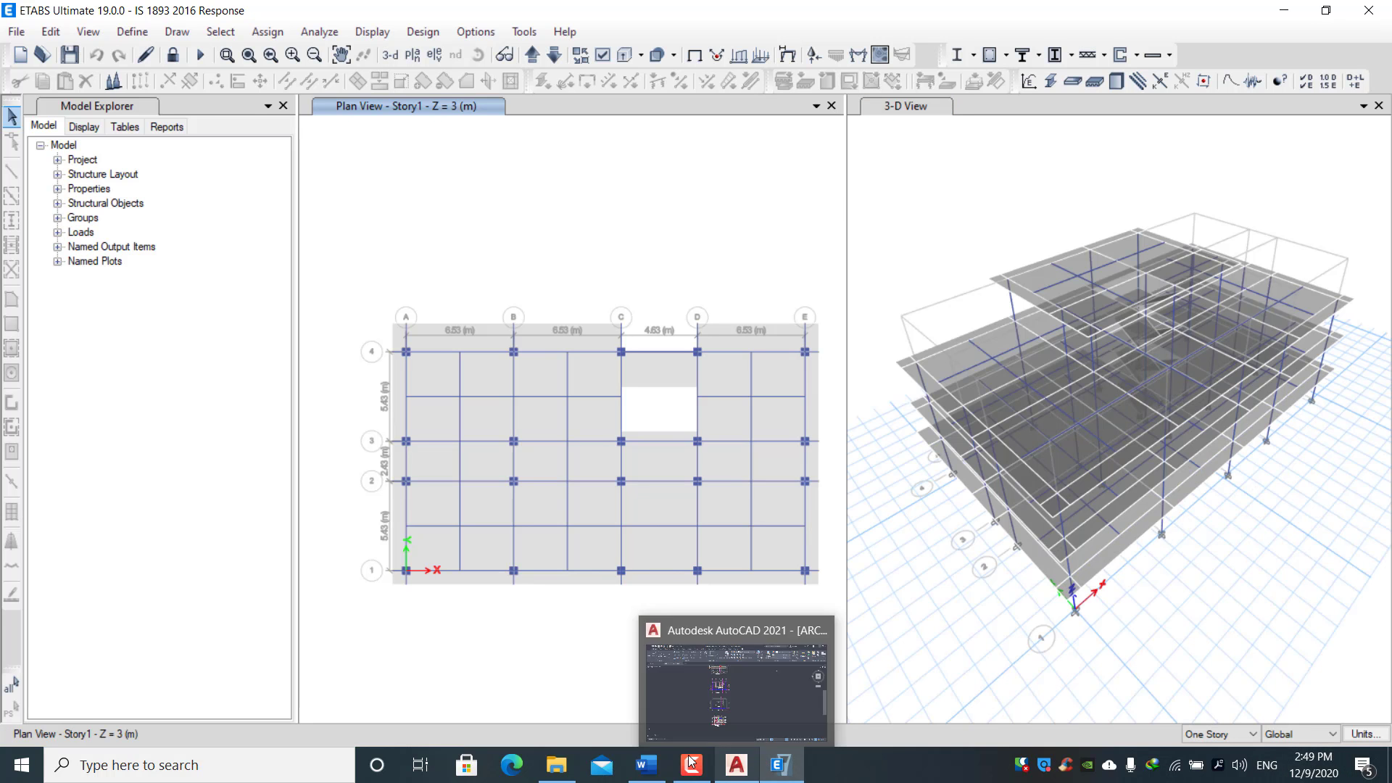
# Make the 3-D View of the school model the active view.
pyautogui.click(706, 736)
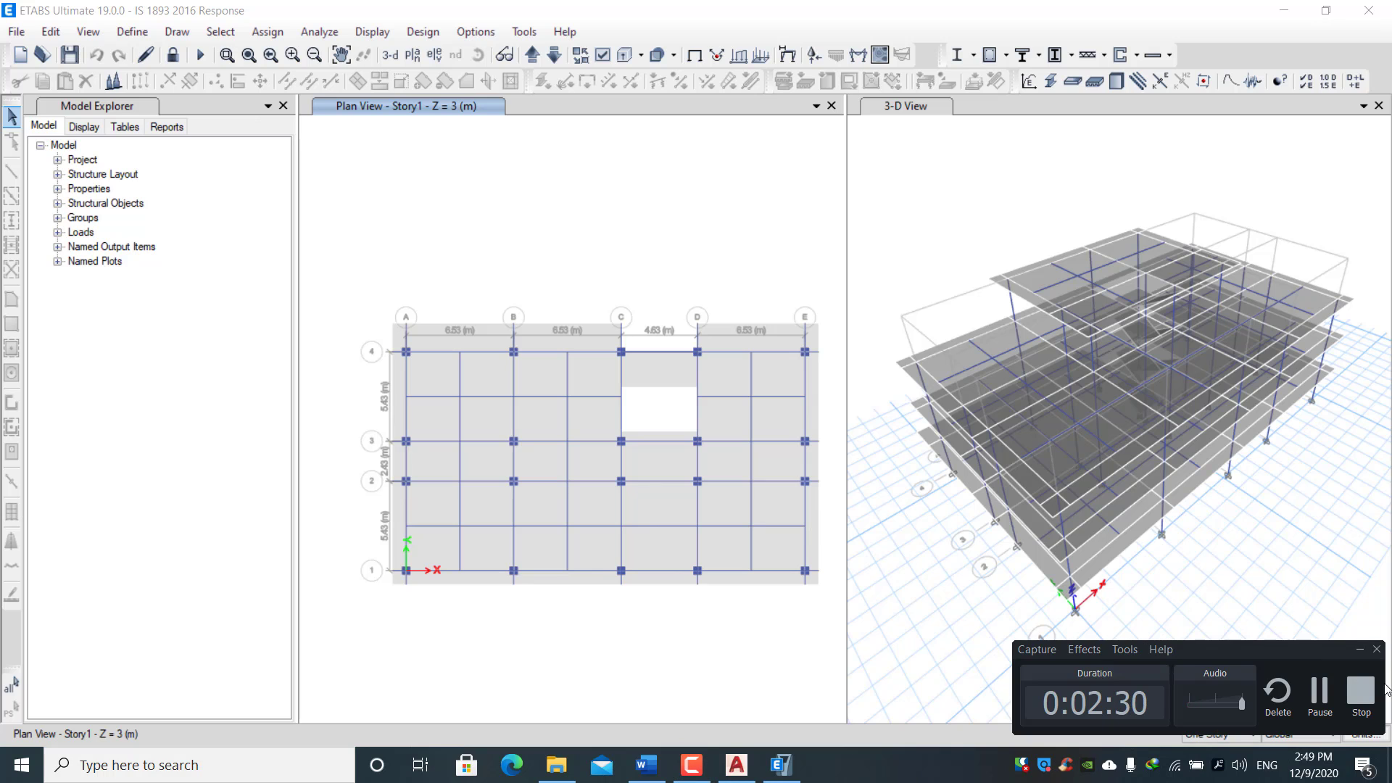
pyautogui.click(1360, 649)
pyautogui.scroll(3, 1027, 412)
pyautogui.scroll(-3, 1025, 417)
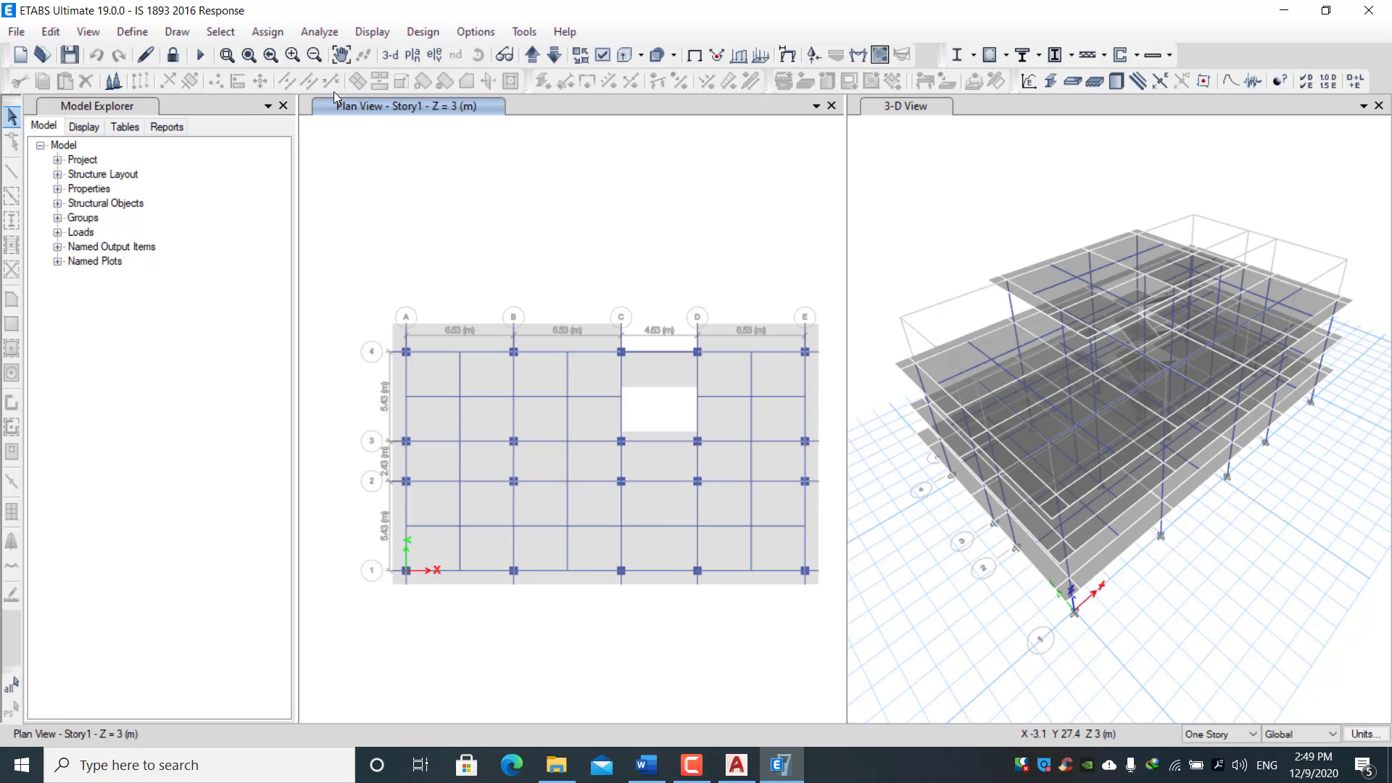
pyautogui.click(969, 116)
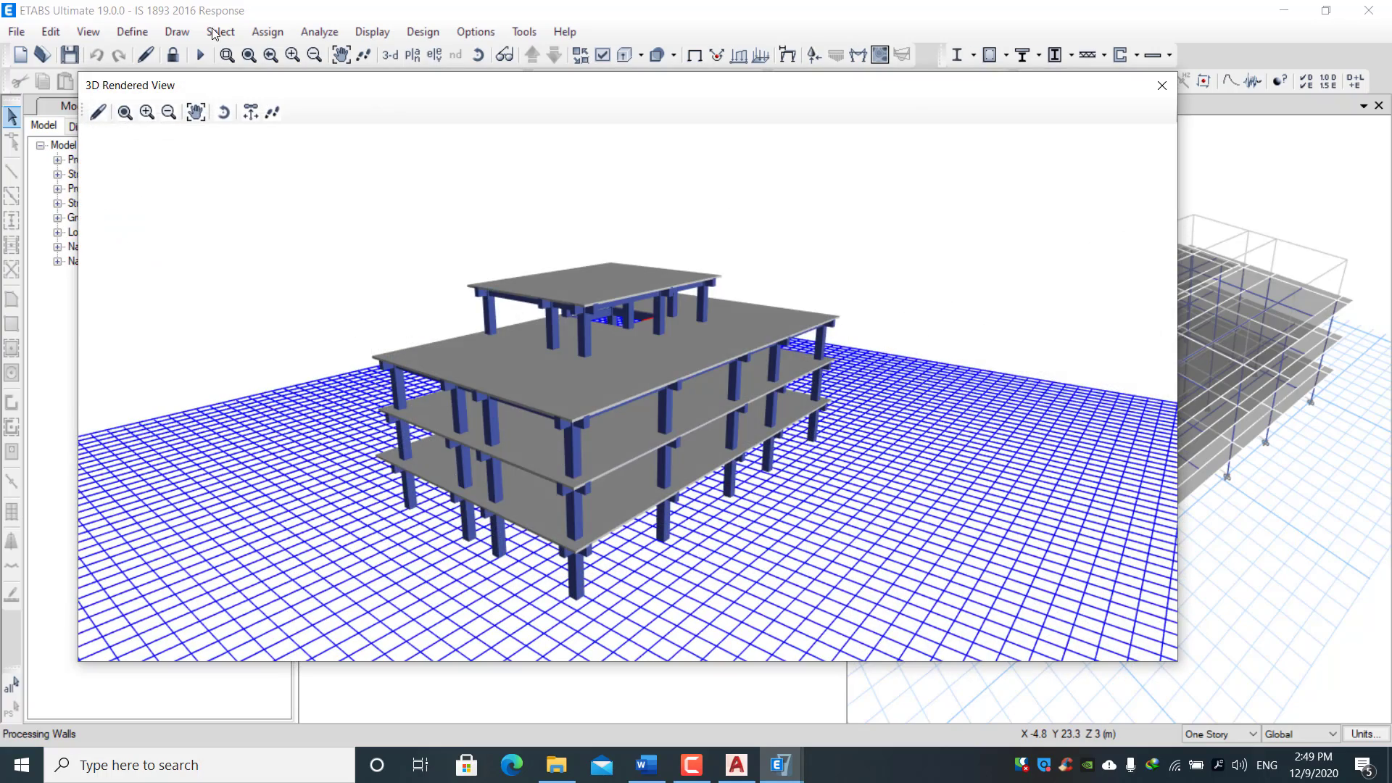
# Orbit the rendered building to two oblique angles, then close it and return to Explorer.
pyautogui.click(223, 112)
pyautogui.moveTo(435, 326); pyautogui.dragTo(184, 502)
pyautogui.moveTo(956, 475); pyautogui.dragTo(653, 326)
pyautogui.click(1161, 86)
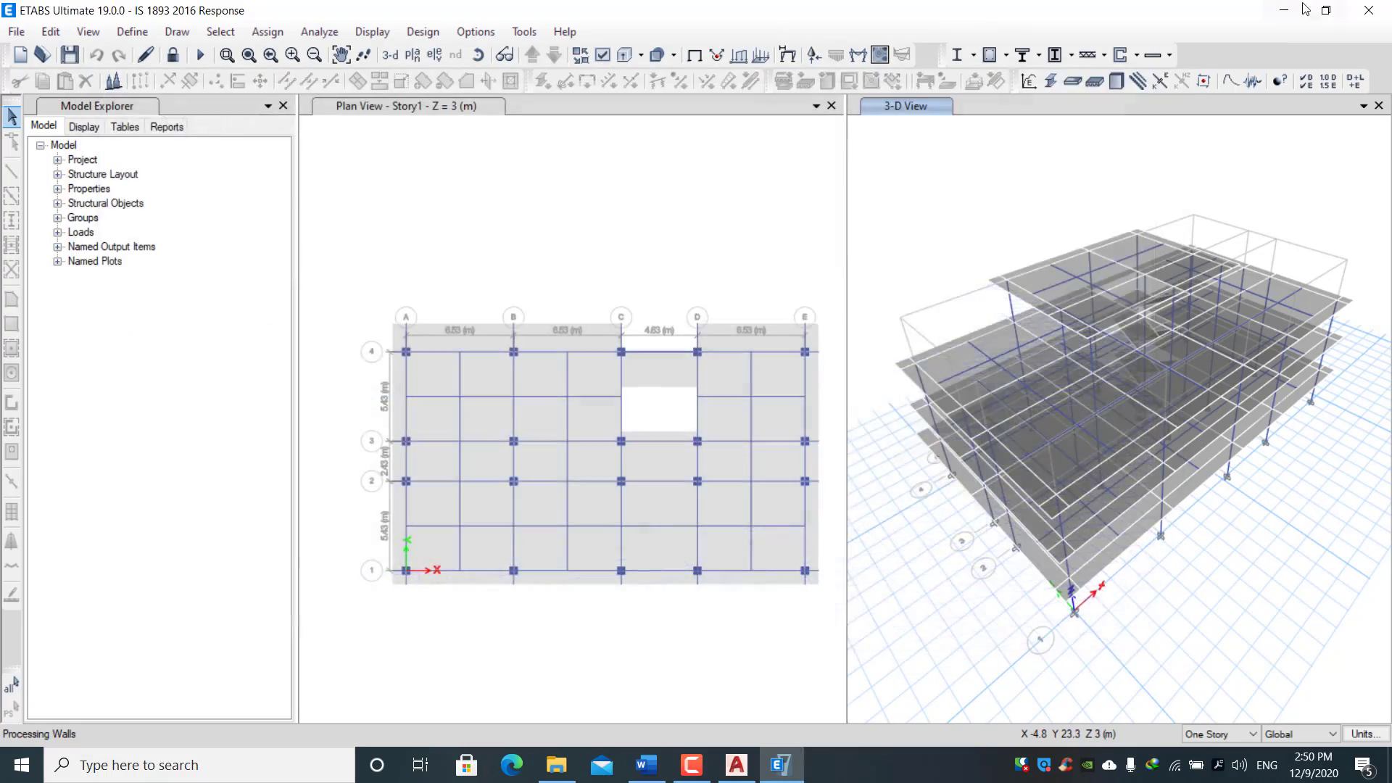
pyautogui.click(556, 764)
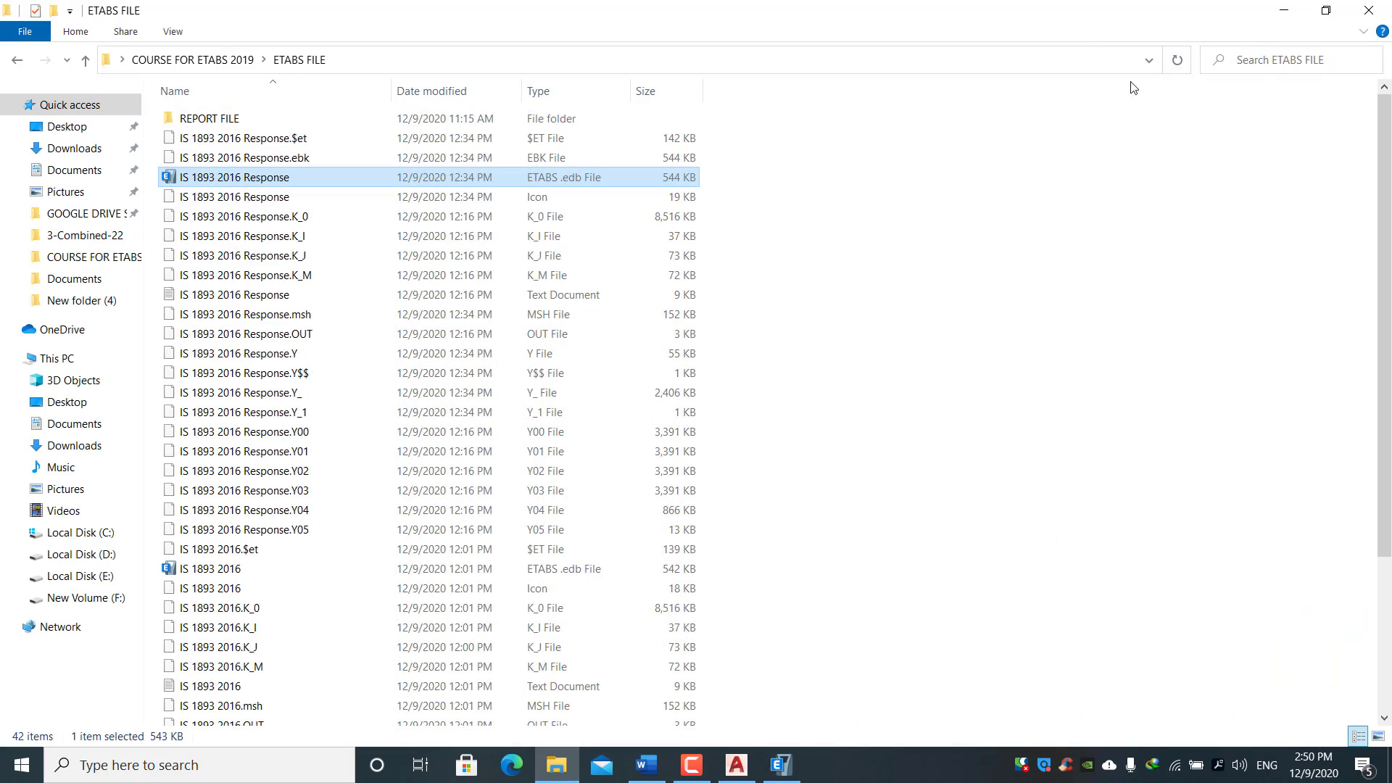
# Scroll the Word outline down to topic 4 ASSIGNING LOADS, then switch to ETABS FILE.
pyautogui.click(646, 765)
pyautogui.scroll(-5, 543, 488)
pyautogui.scroll(-8, 542, 489)
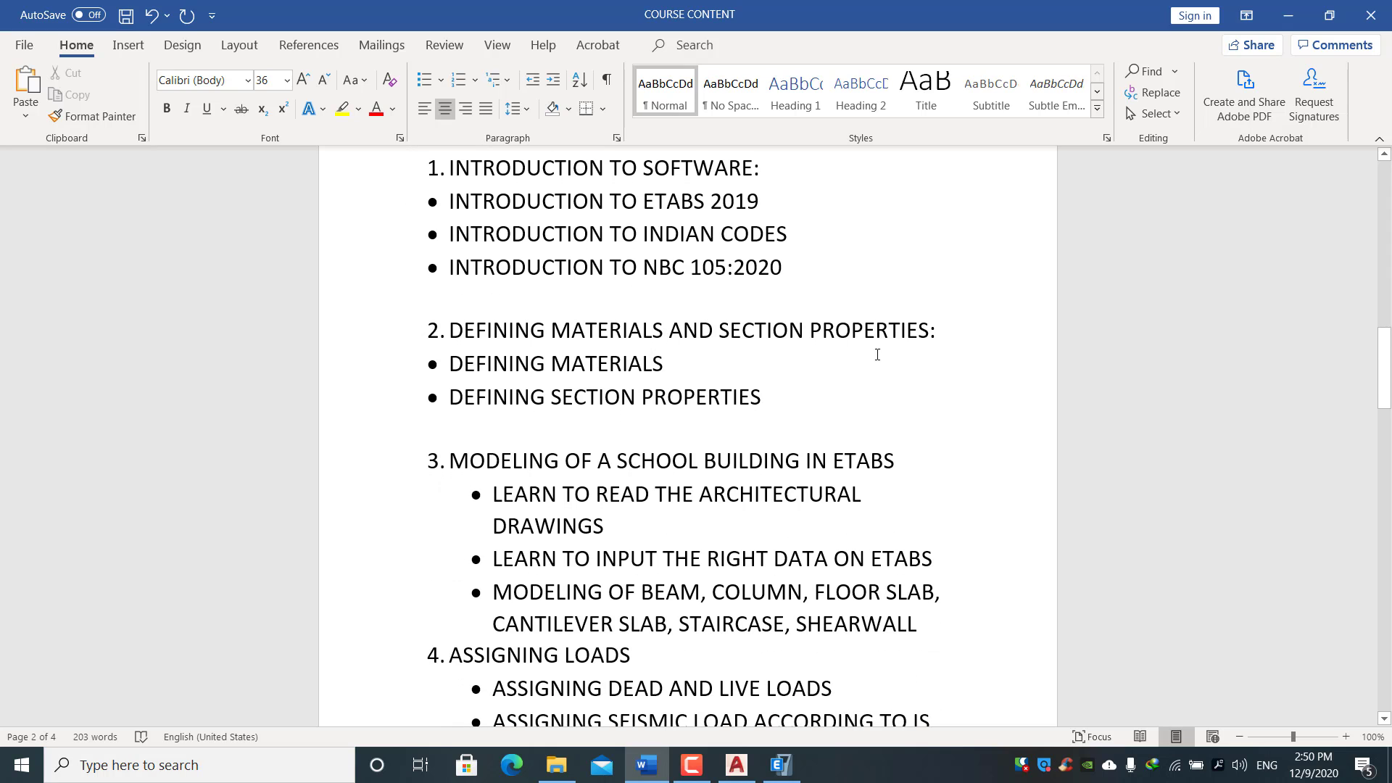
pyautogui.scroll(-3, 626, 423)
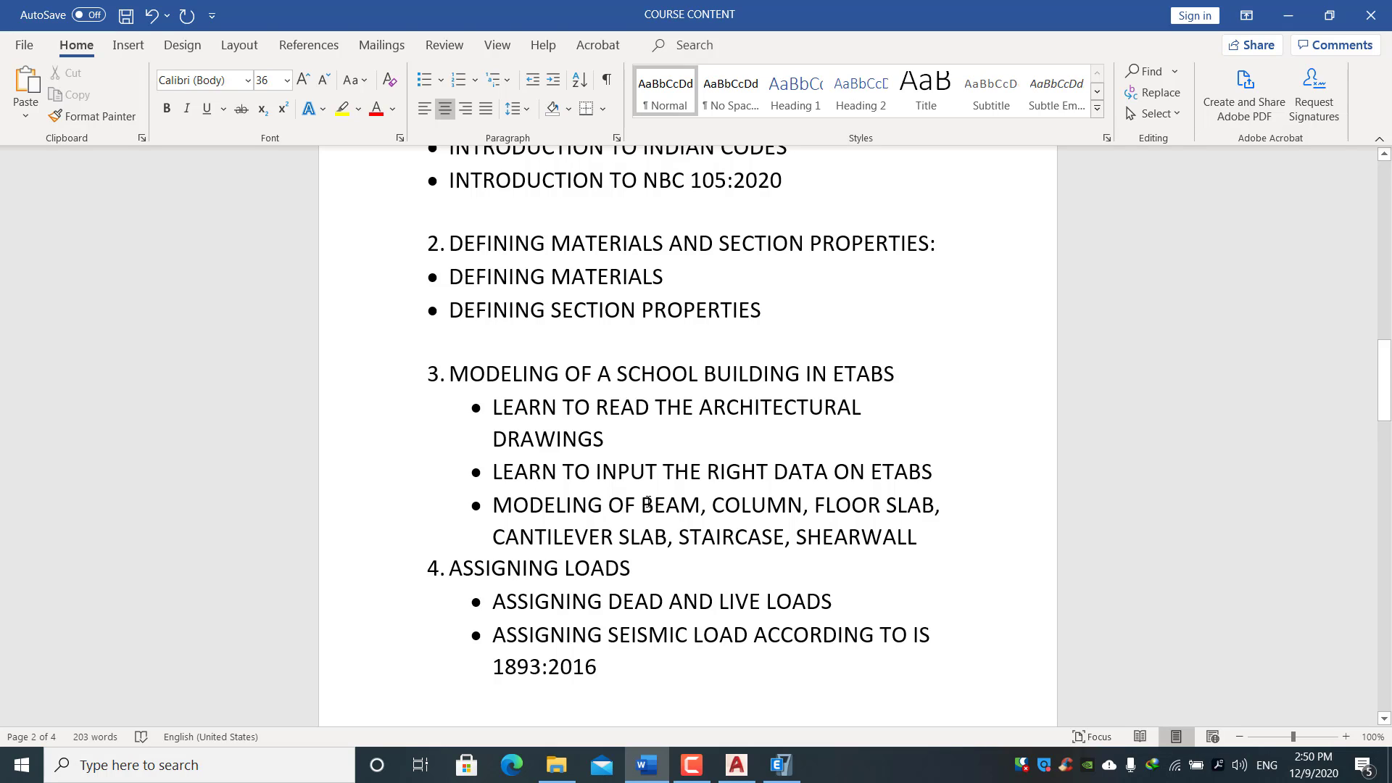
pyautogui.scroll(-4, 618, 506)
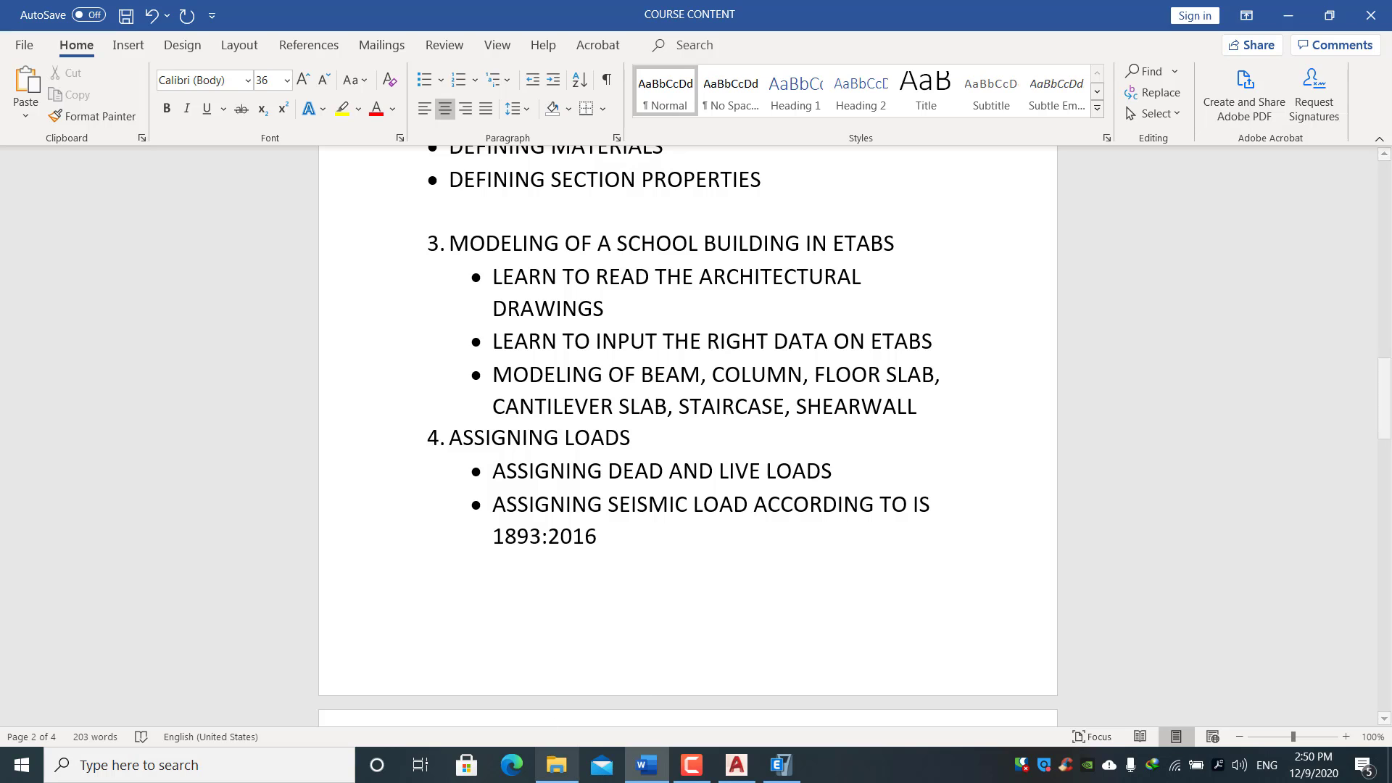
pyautogui.click(557, 765)
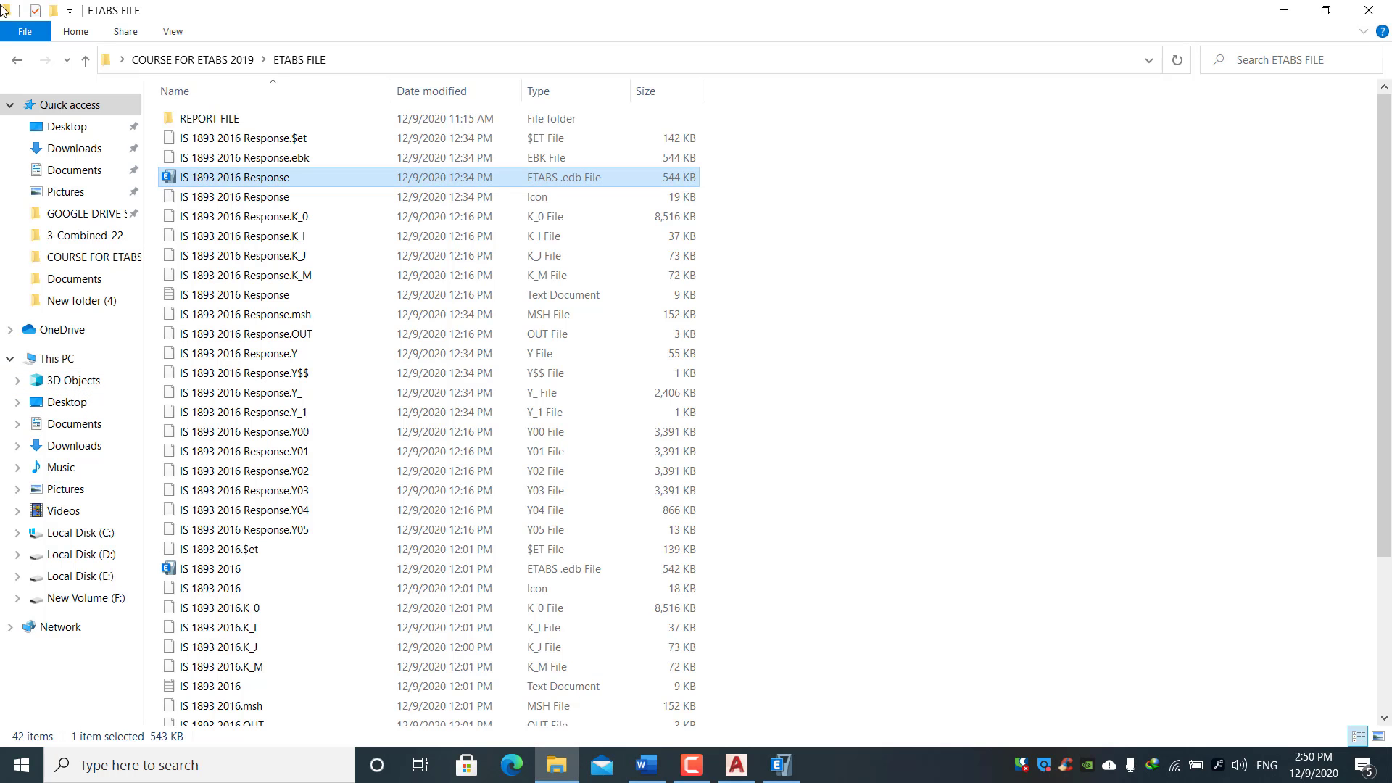
# Go to the LOAD CALCULATION SHEET folder and select the 'latest load calculation sheet' workbook.
pyautogui.click(15, 58)
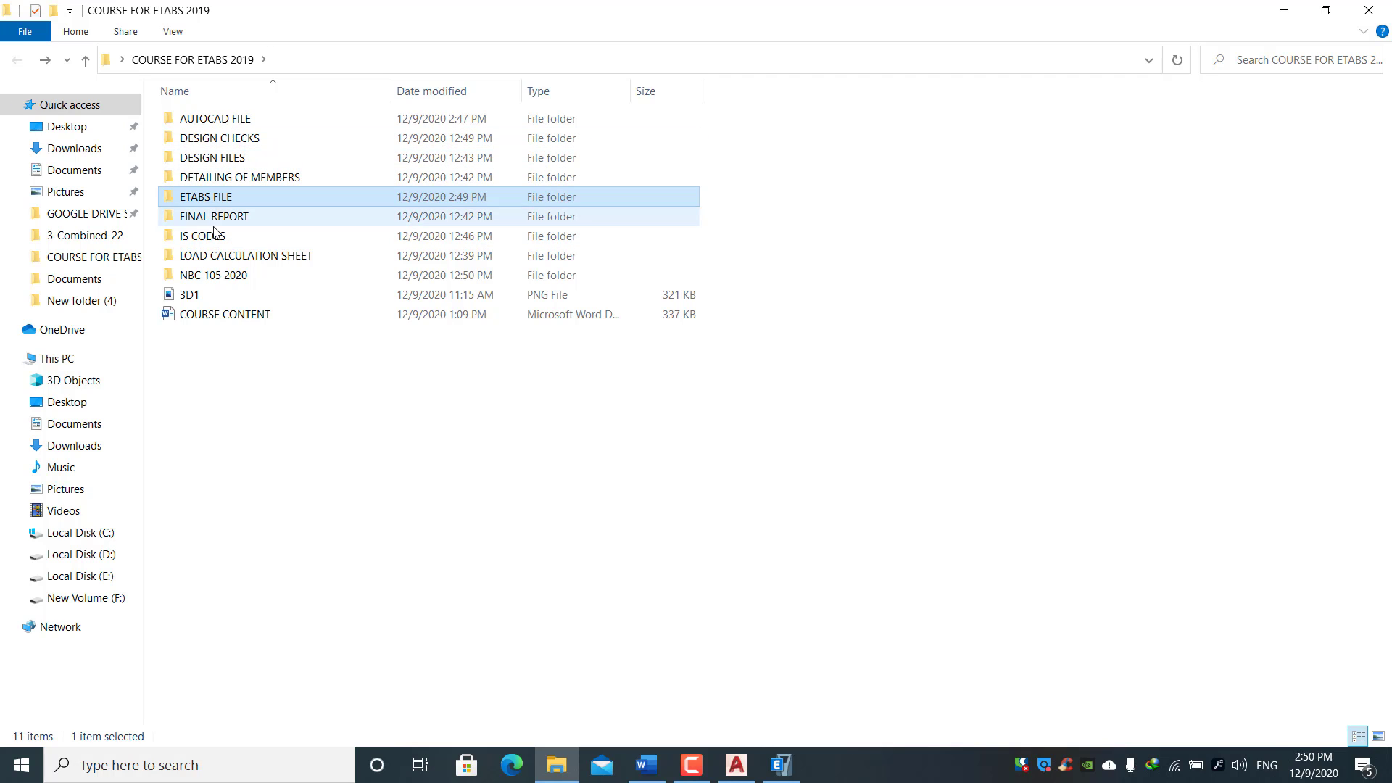
pyautogui.click(220, 261)
pyautogui.doubleClick(220, 263)
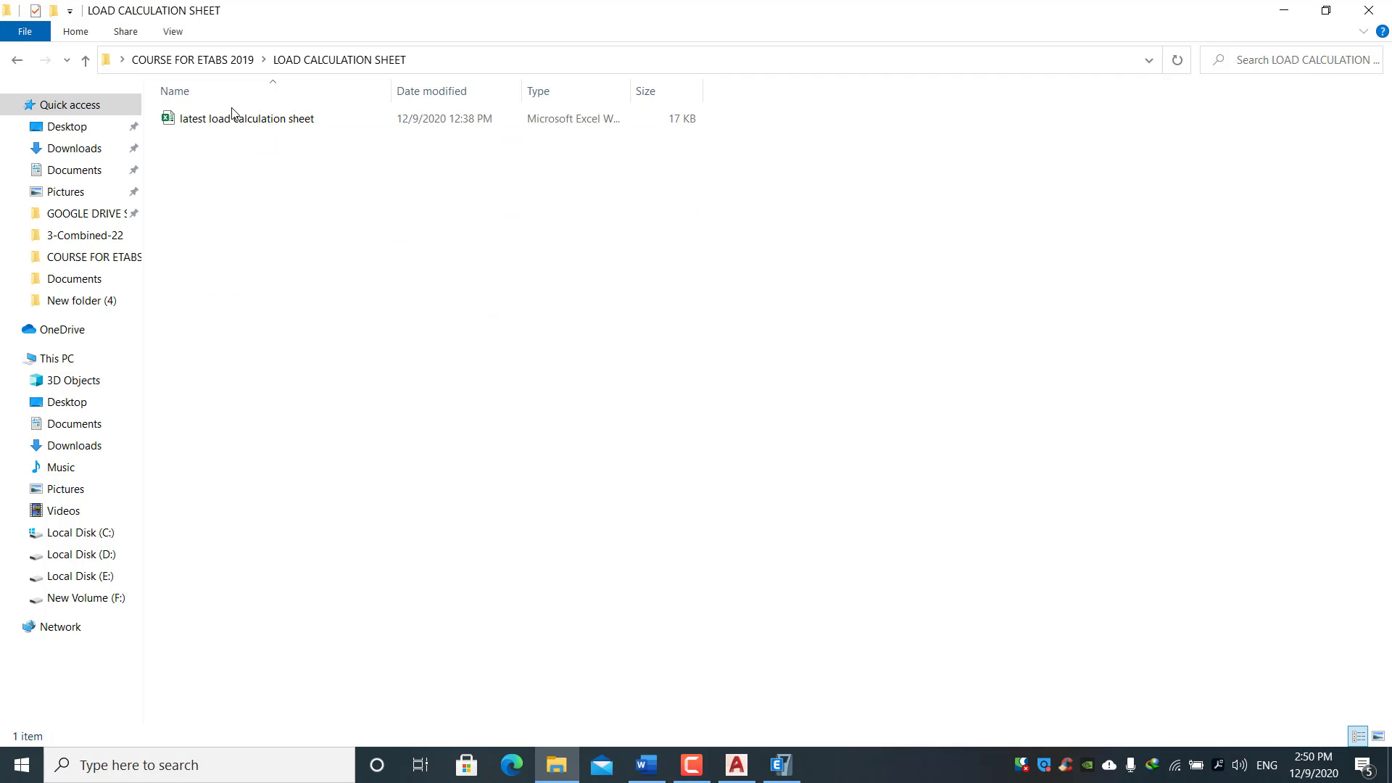
pyautogui.click(234, 120)
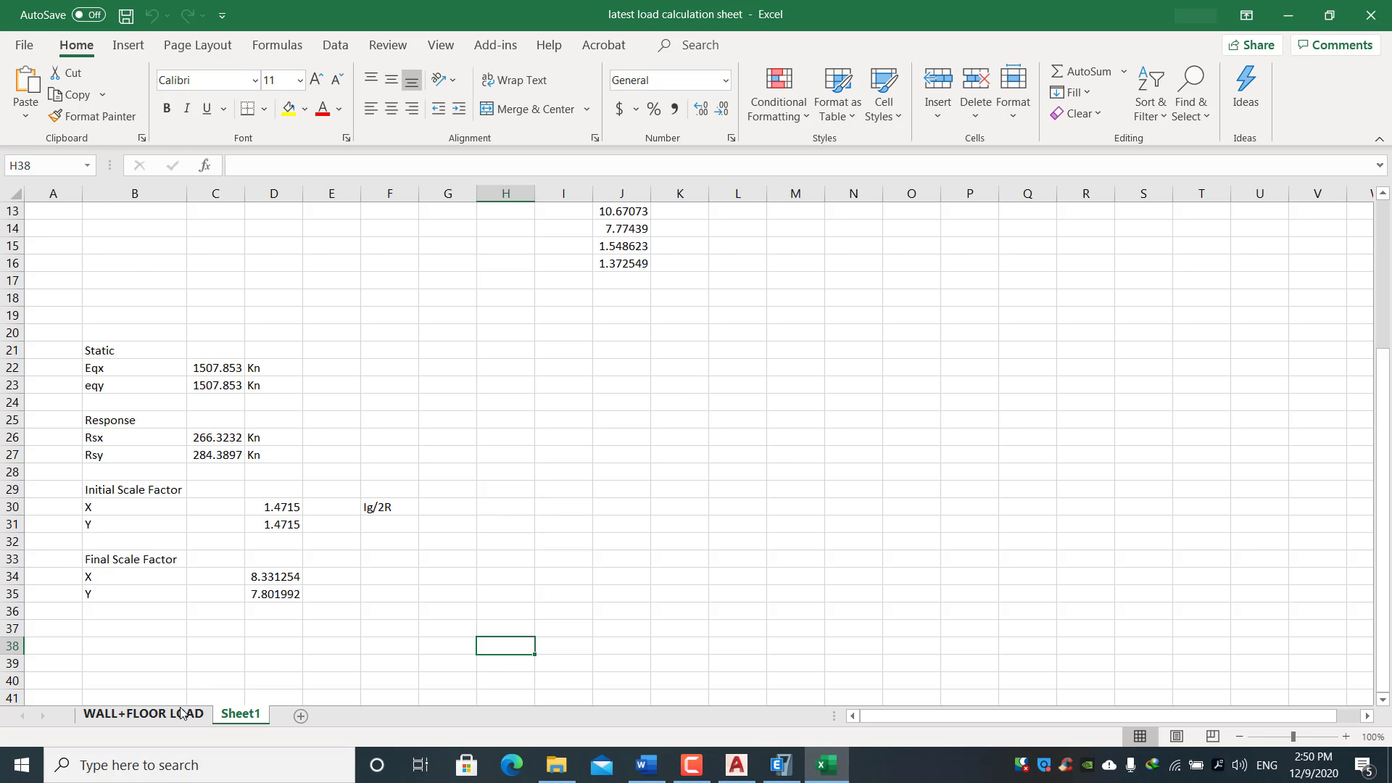
# Review the wall, floor, staircase and water tank load tables on the WALL+FLOOR LOAD sheet.
pyautogui.click(144, 714)
pyautogui.scroll(10, 366, 604)
pyautogui.scroll(1, 365, 604)
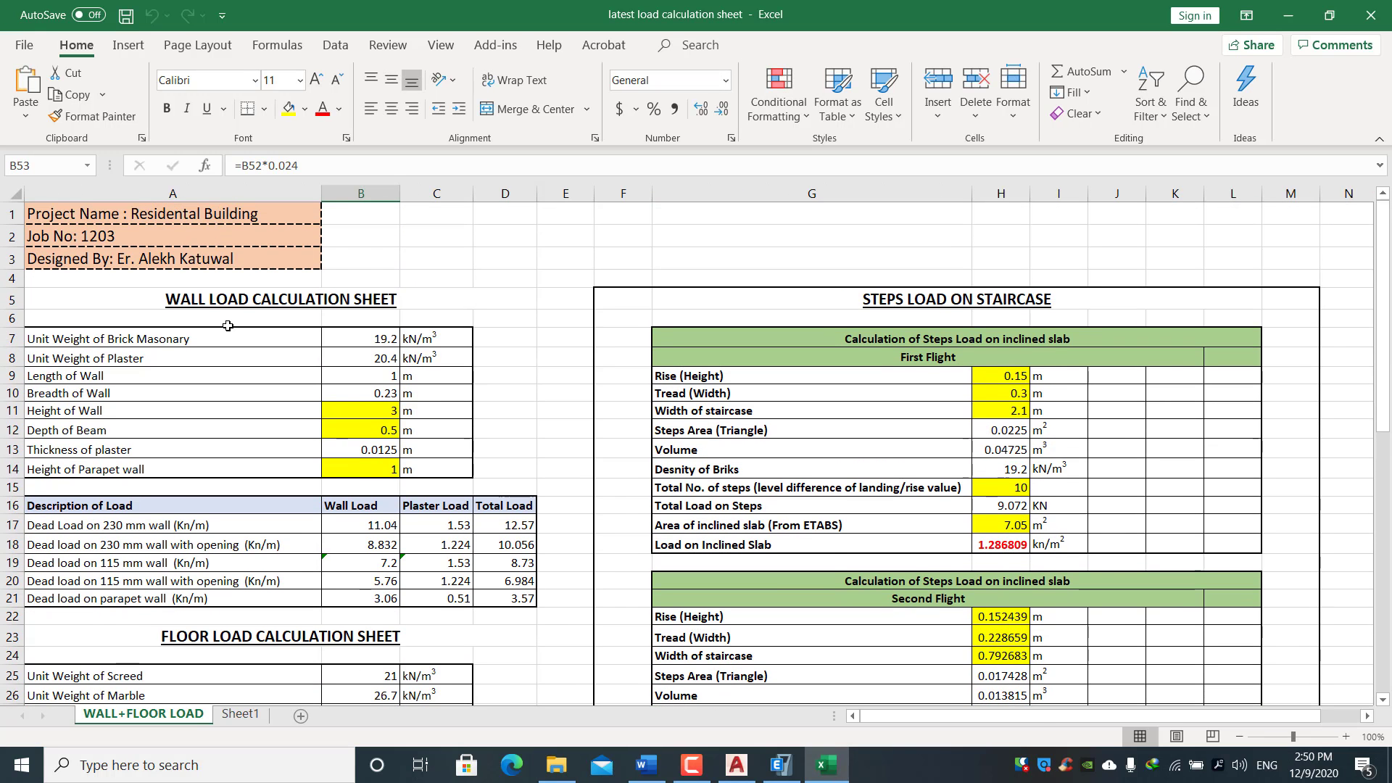
pyautogui.scroll(-2, 206, 472)
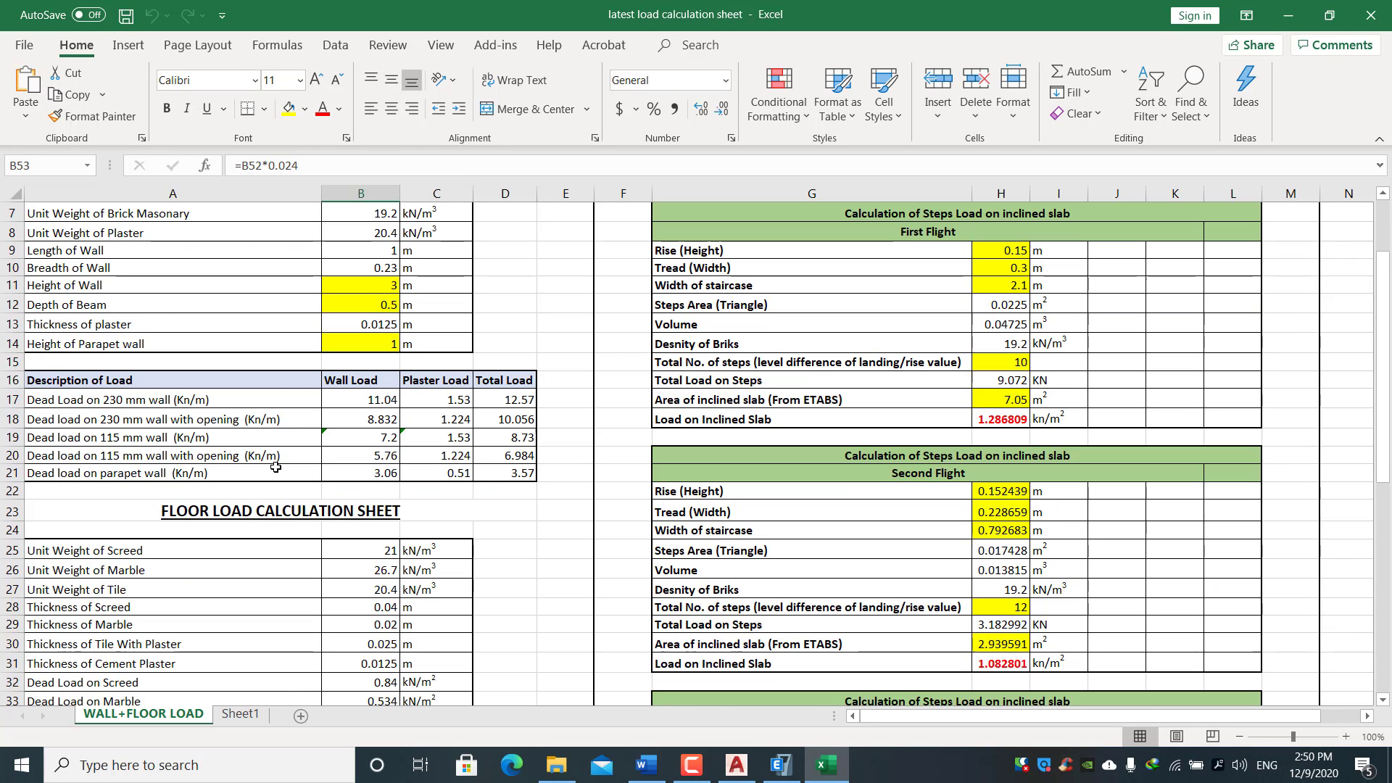
pyautogui.scroll(-5, 191, 519)
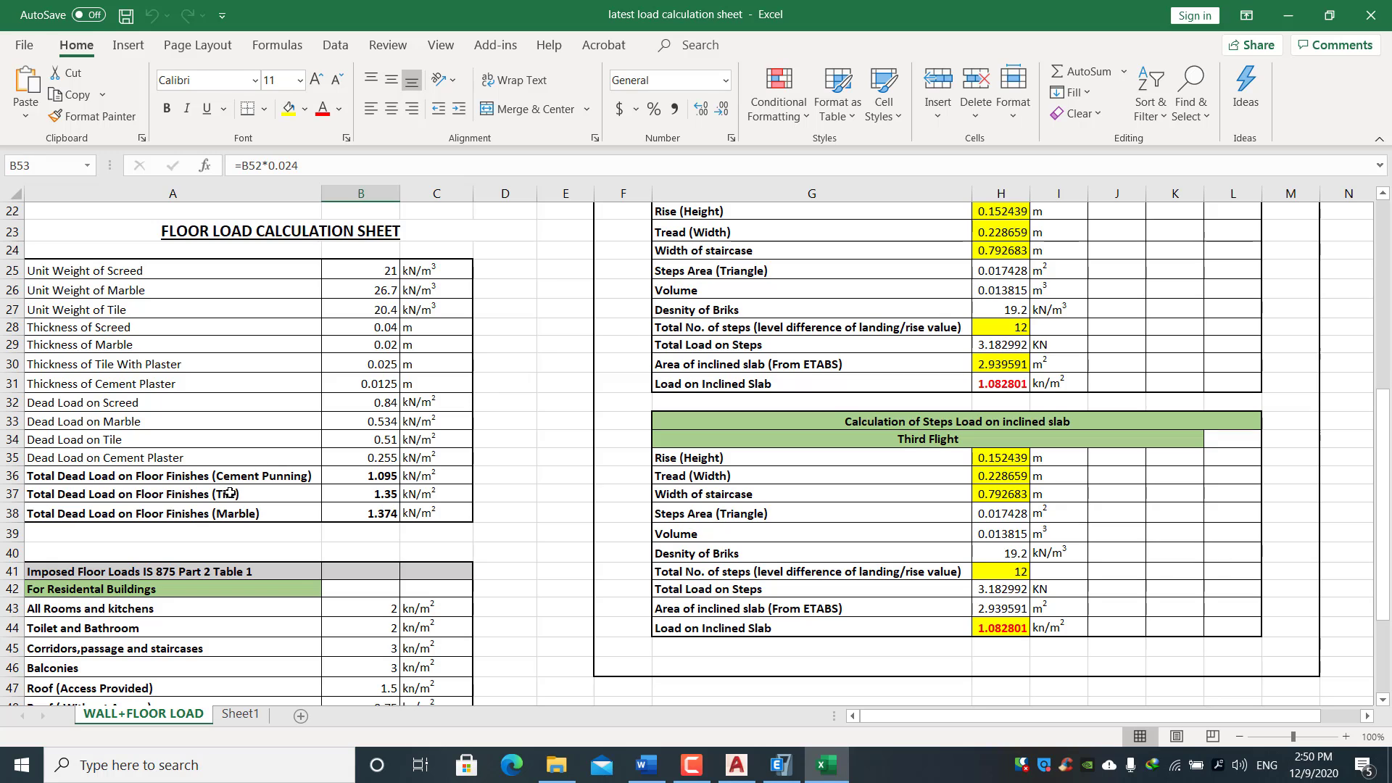
pyautogui.scroll(-3, 111, 425)
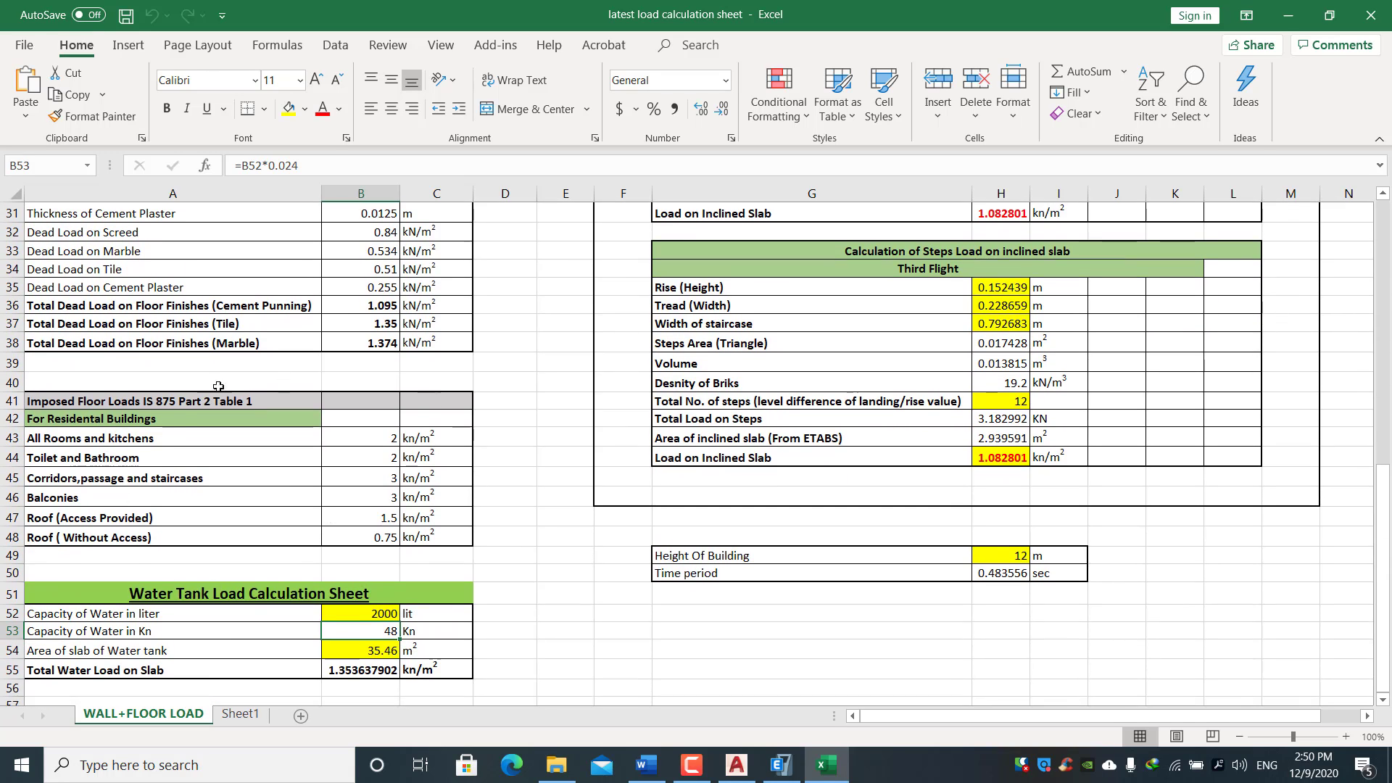
pyautogui.scroll(-2, 175, 522)
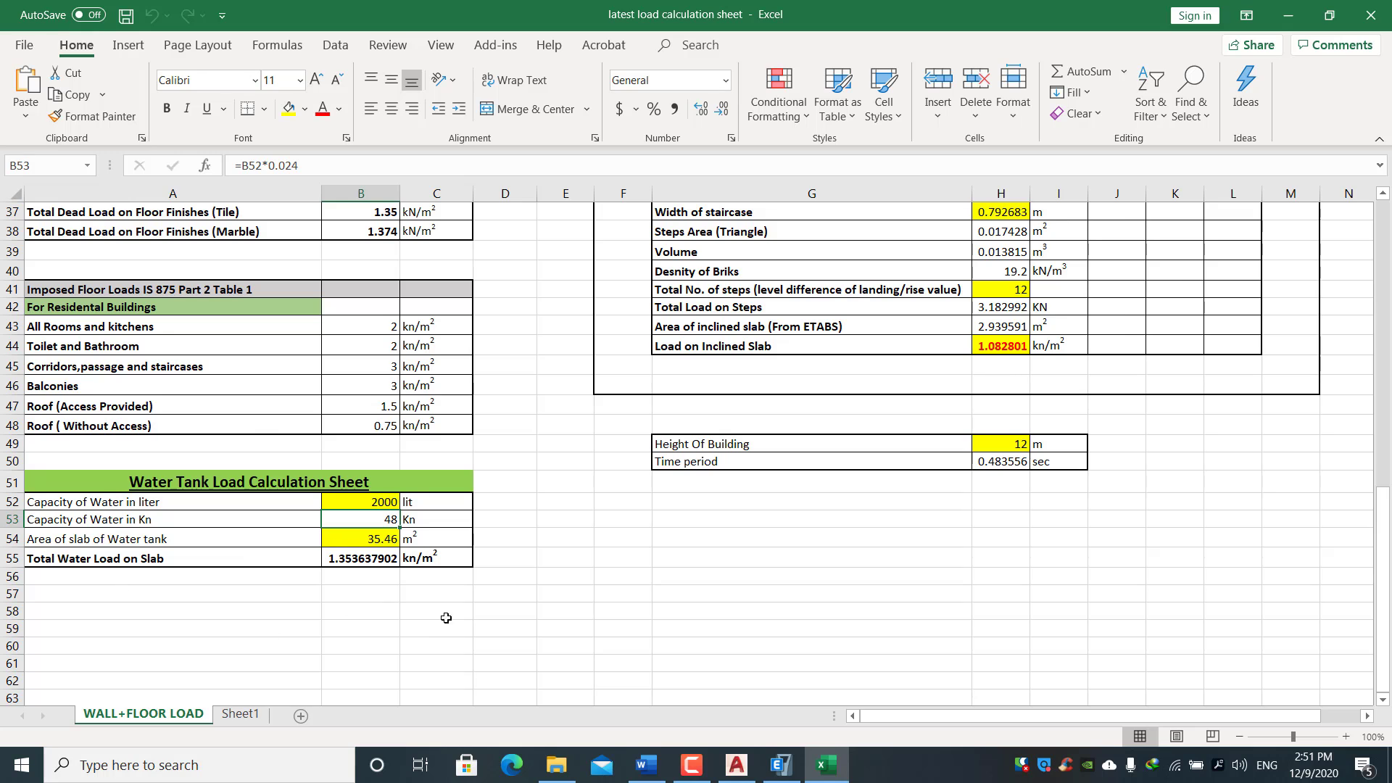
pyautogui.scroll(12, 1071, 586)
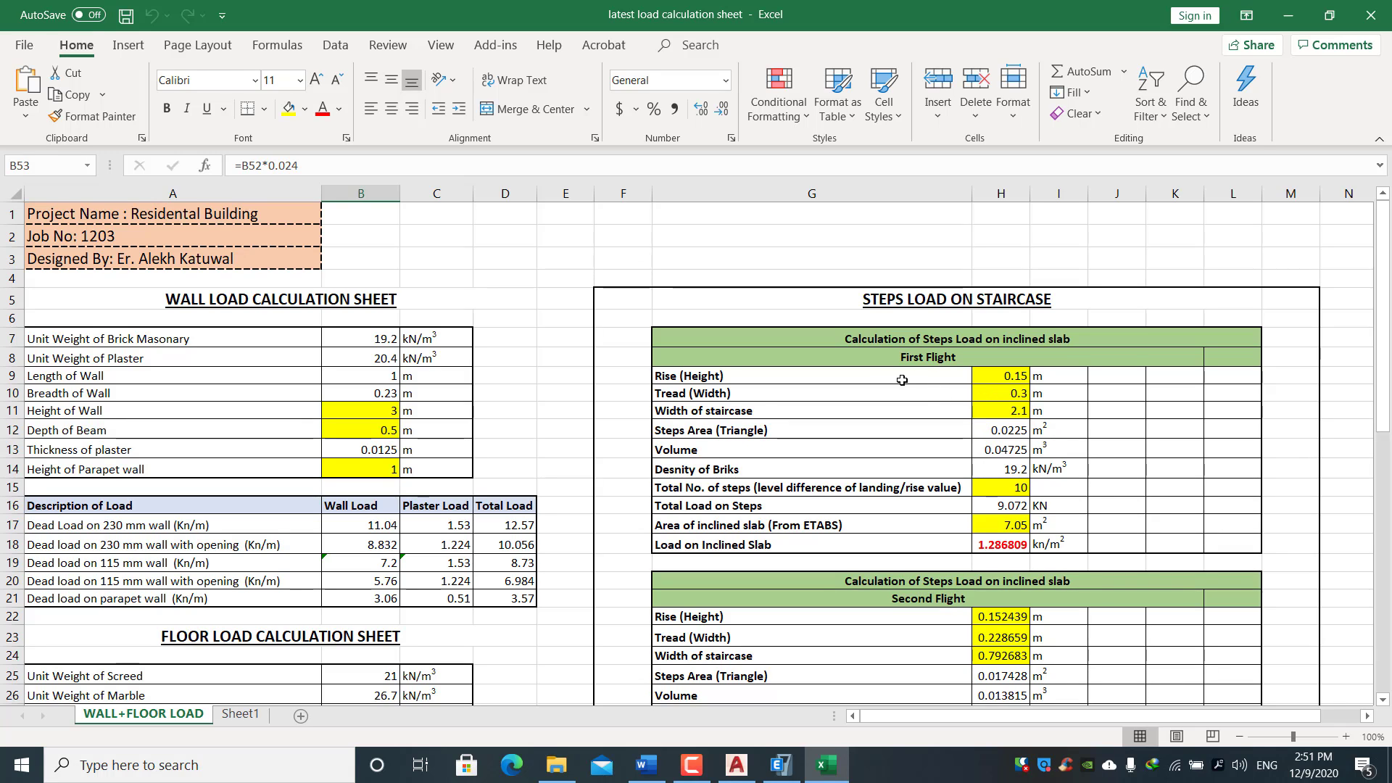
pyautogui.scroll(-2, 952, 518)
pyautogui.scroll(-4, 953, 519)
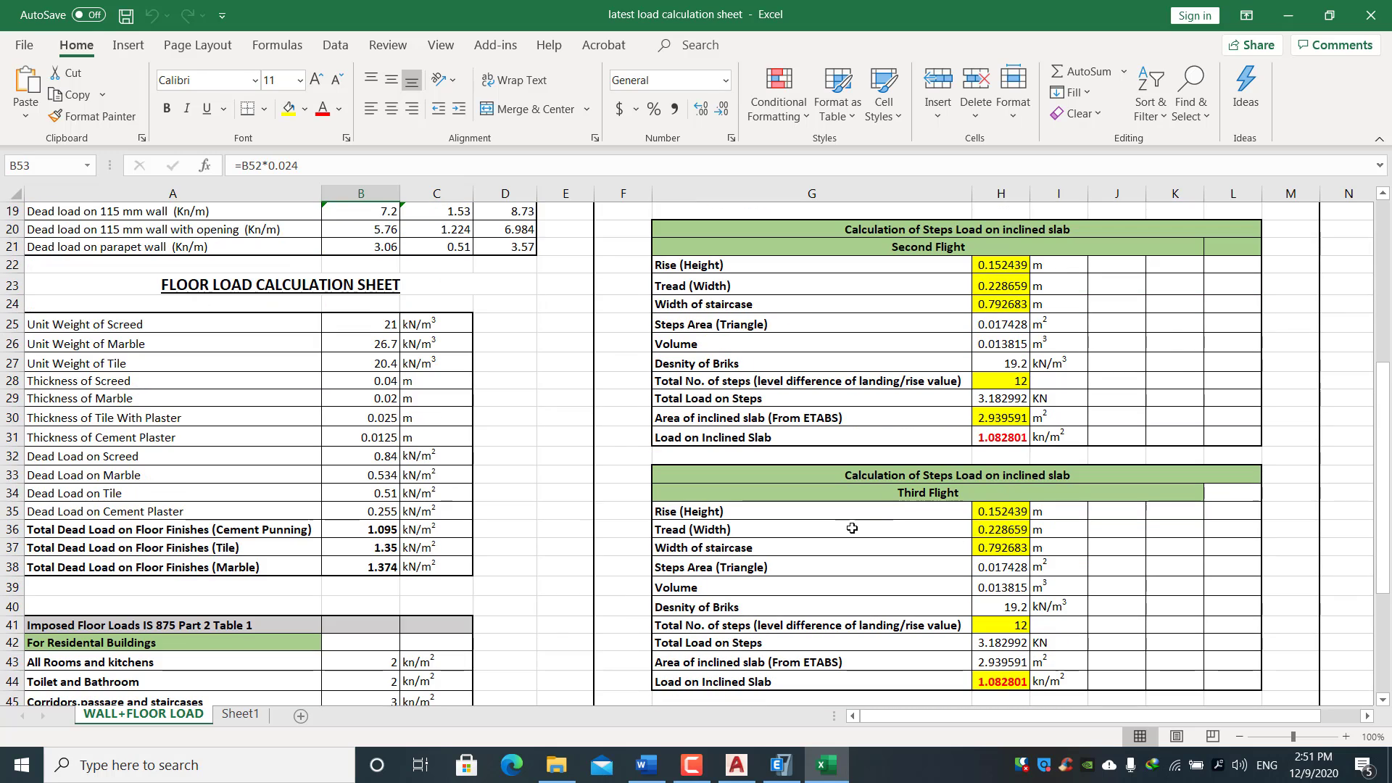
pyautogui.scroll(-3, 725, 417)
pyautogui.scroll(-2, 725, 416)
pyautogui.click(1117, 555)
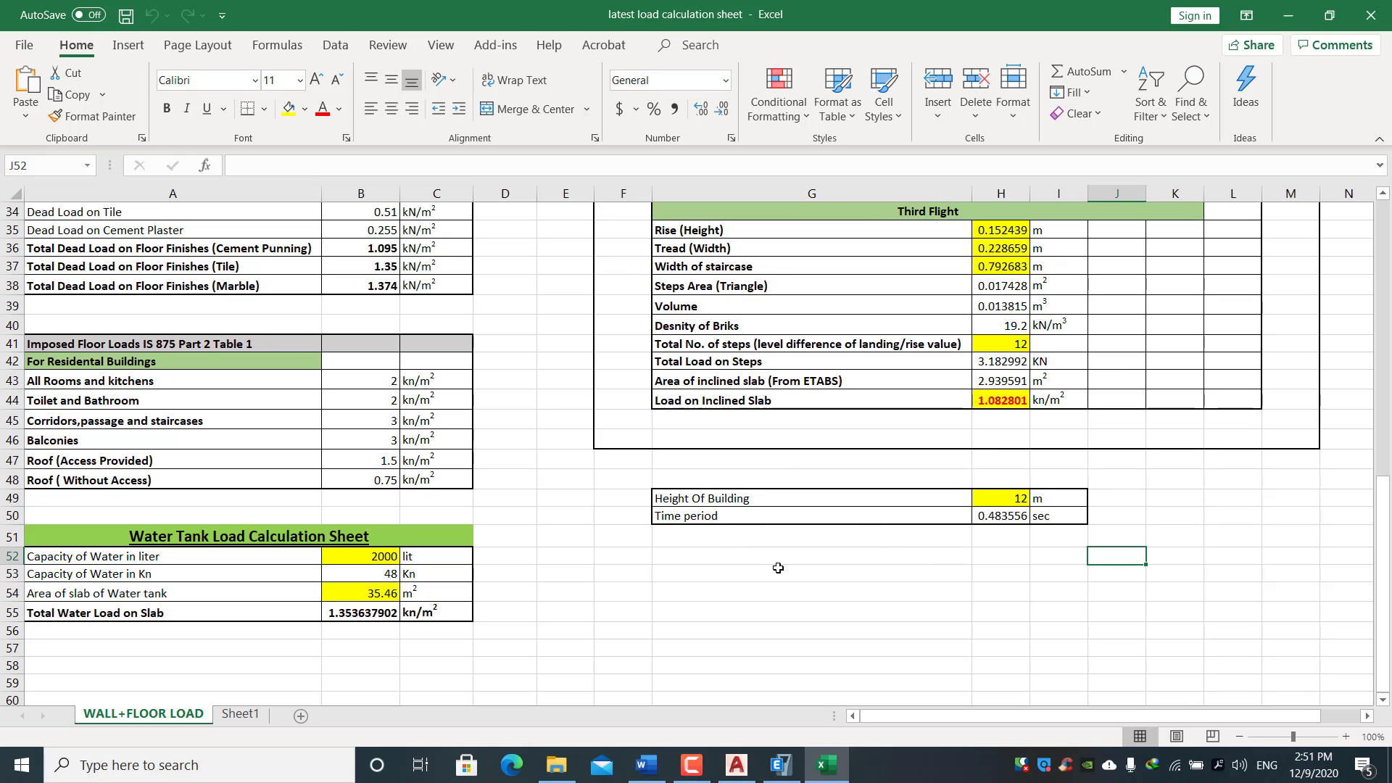
# Check the seismic scale factors on Sheet1, then close Excel.
pyautogui.click(240, 715)
pyautogui.scroll(4, 358, 627)
pyautogui.scroll(-3, 358, 626)
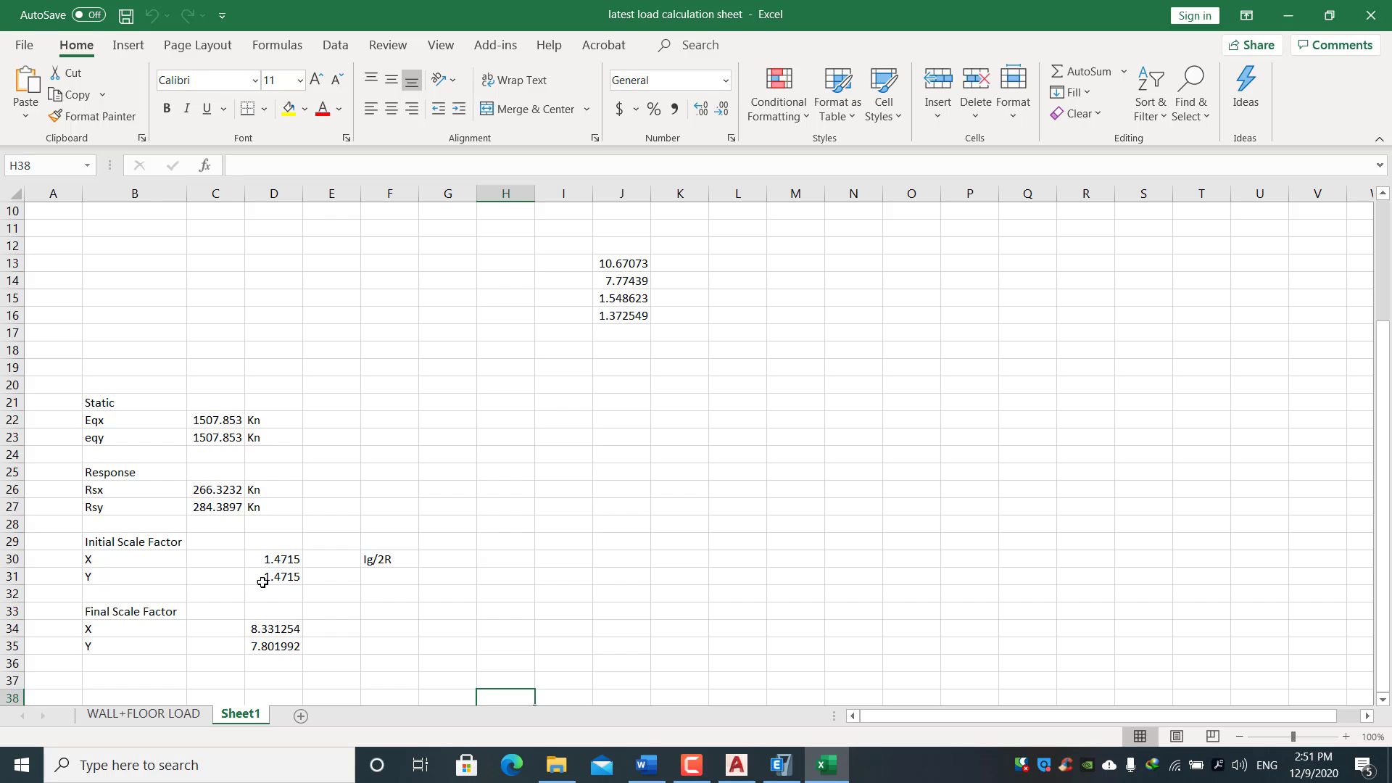
pyautogui.click(1370, 14)
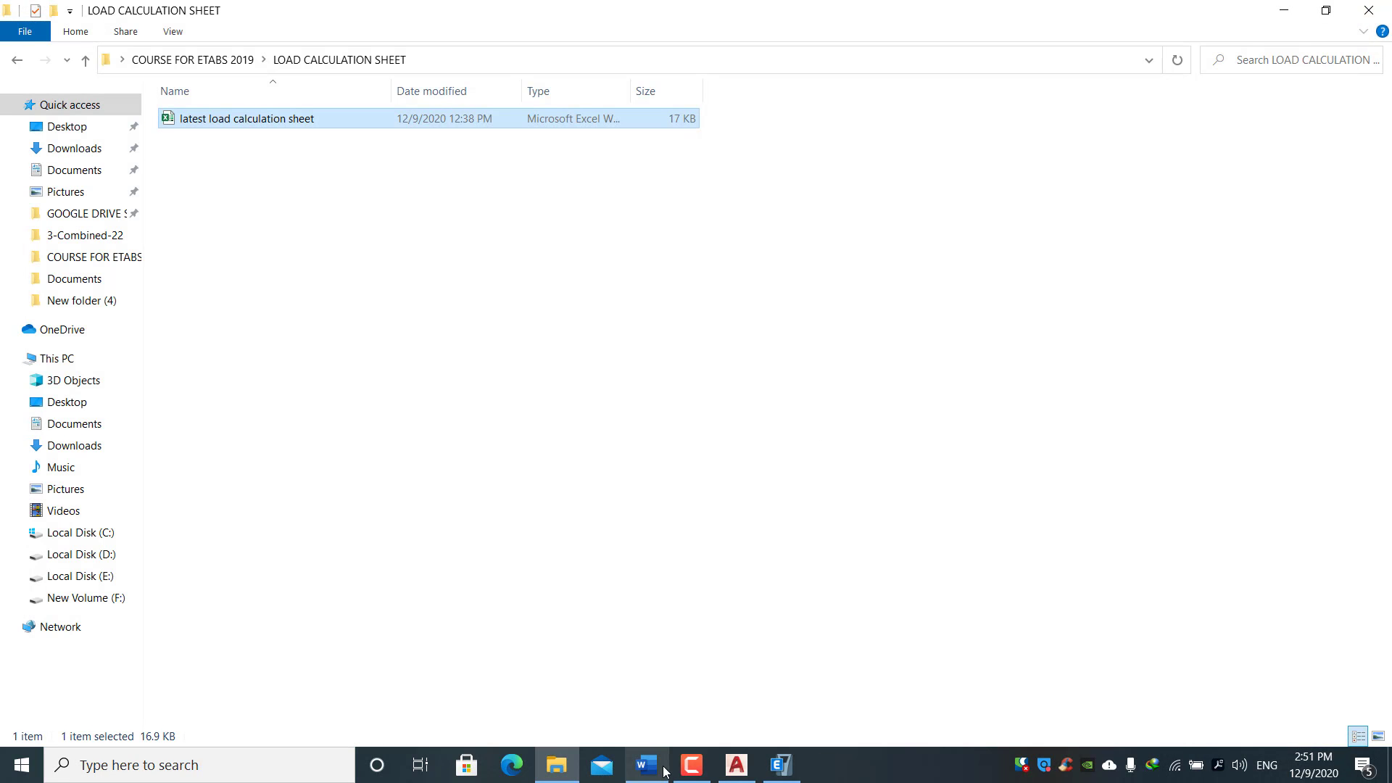
# Glance at the course outline in Word, then return to the LOAD CALCULATION SHEET folder.
pyautogui.hotkey('alt', 'Tab')
pyautogui.scroll(-4, 622, 563)
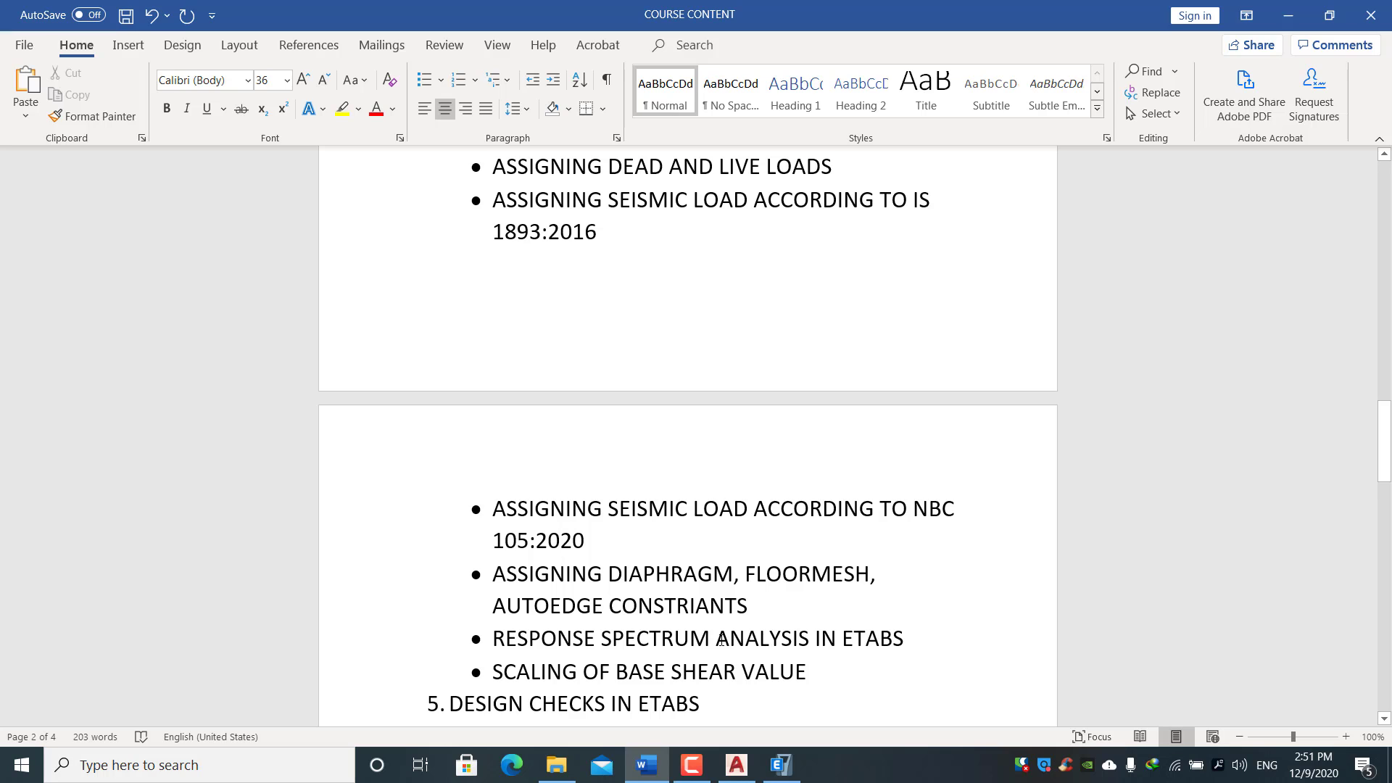
pyautogui.click(556, 765)
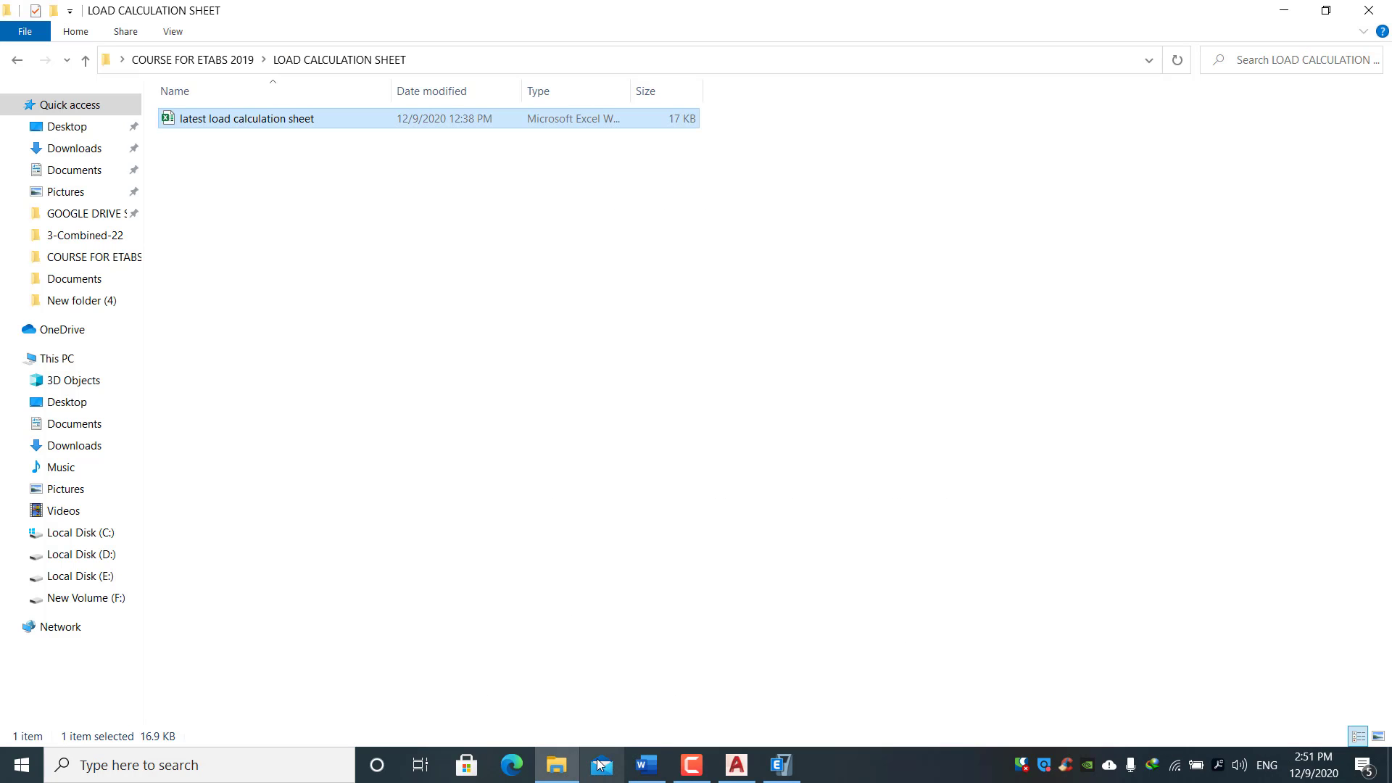
# Open the NBC 105 2020 Excel workbook from the NBC 105 2020 folder.
pyautogui.click(13, 64)
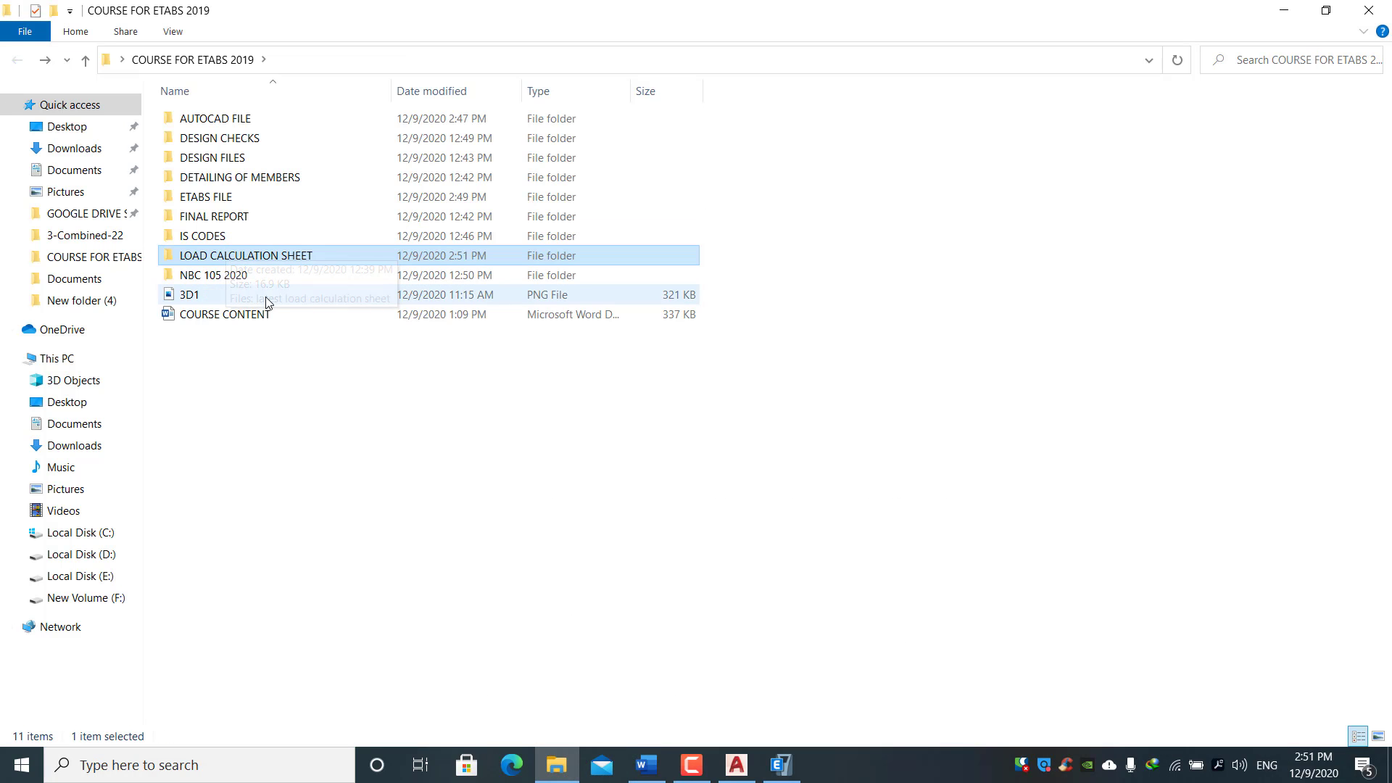
pyautogui.click(252, 277)
pyautogui.doubleClick(251, 276)
pyautogui.doubleClick(227, 140)
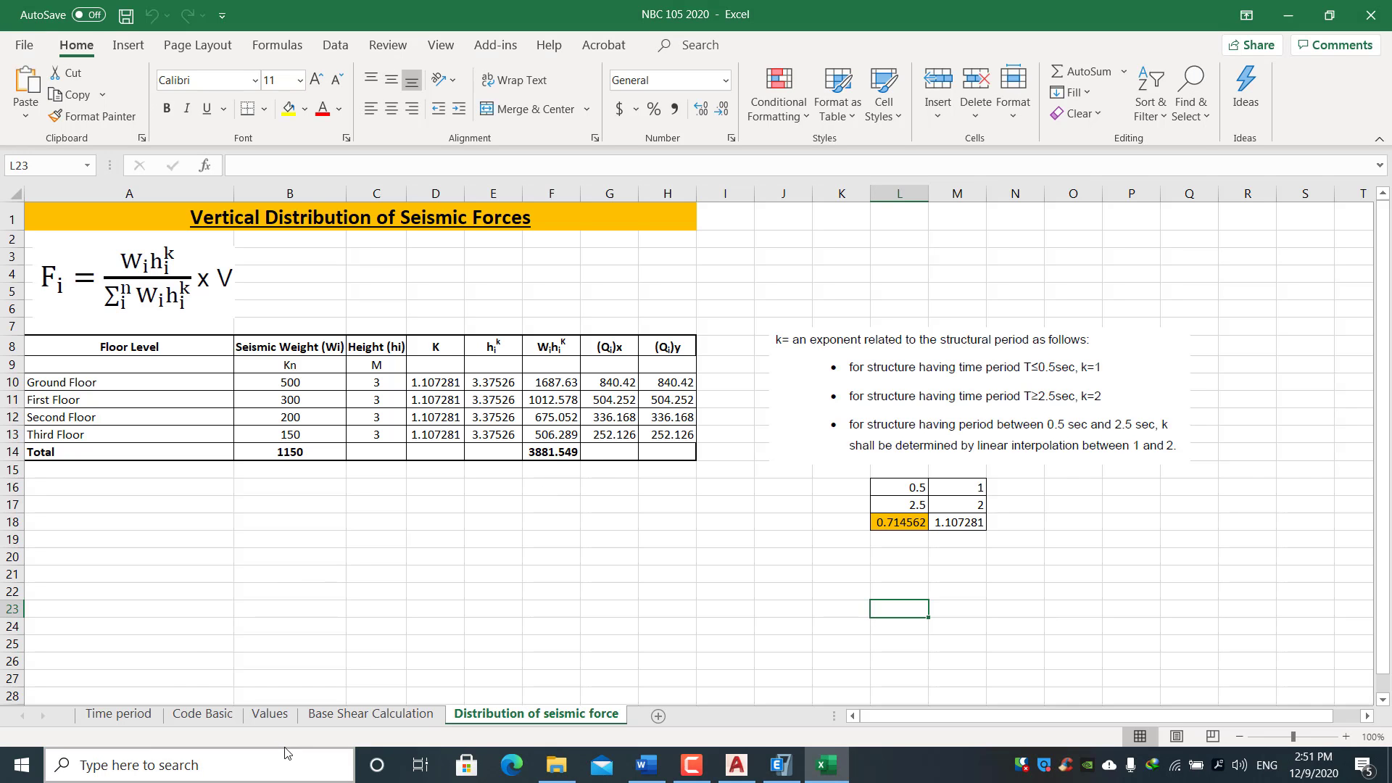
# Look over the Time period and Code Basic sheets of the NBC 105 2020 workbook.
pyautogui.click(118, 714)
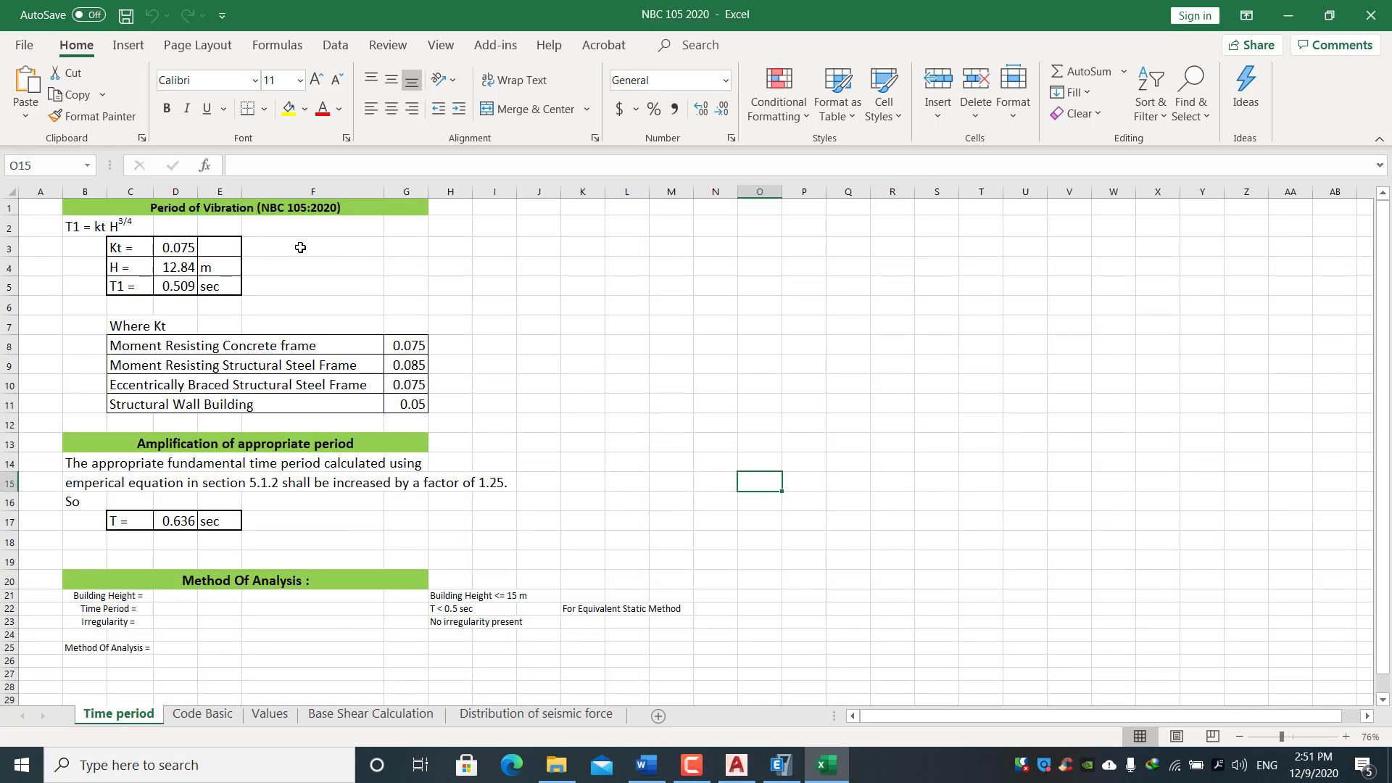
pyautogui.click(202, 714)
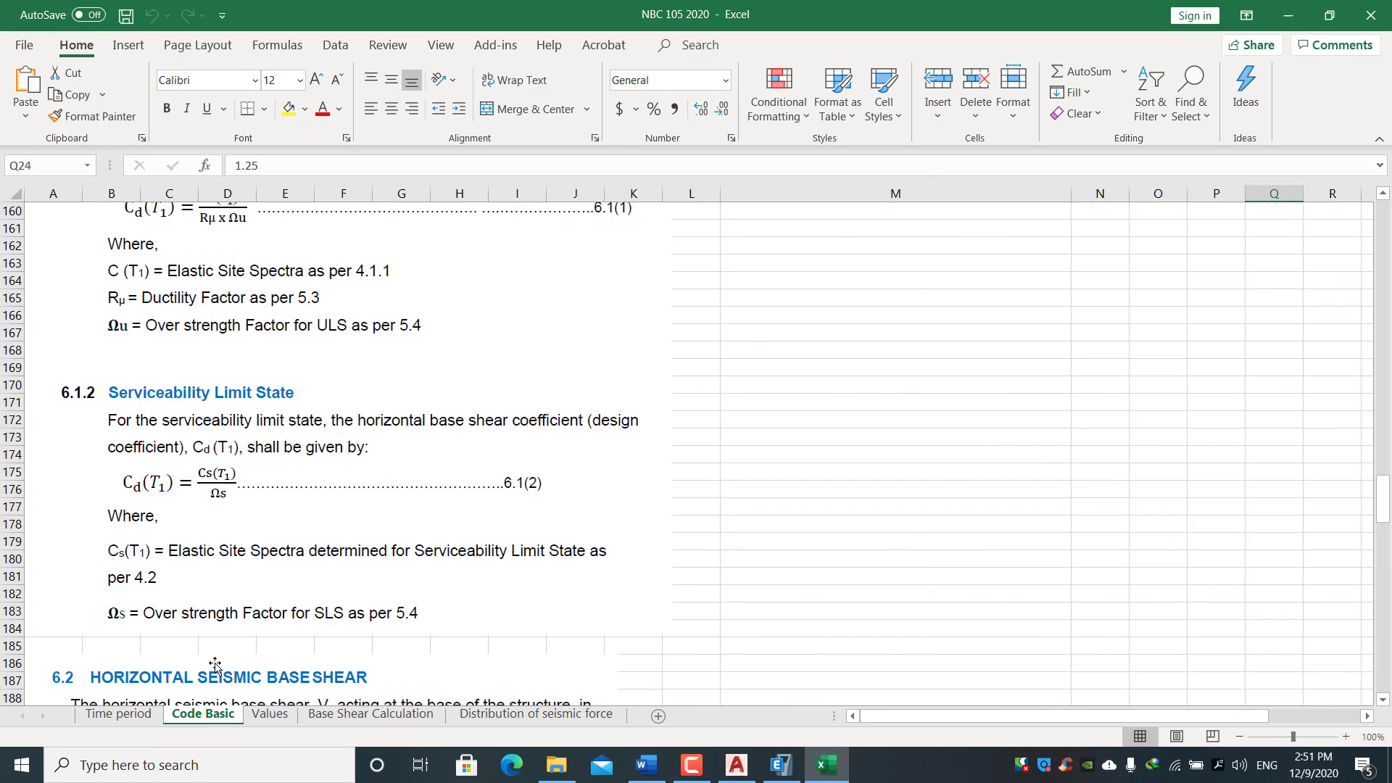
pyautogui.scroll(20, 242, 641)
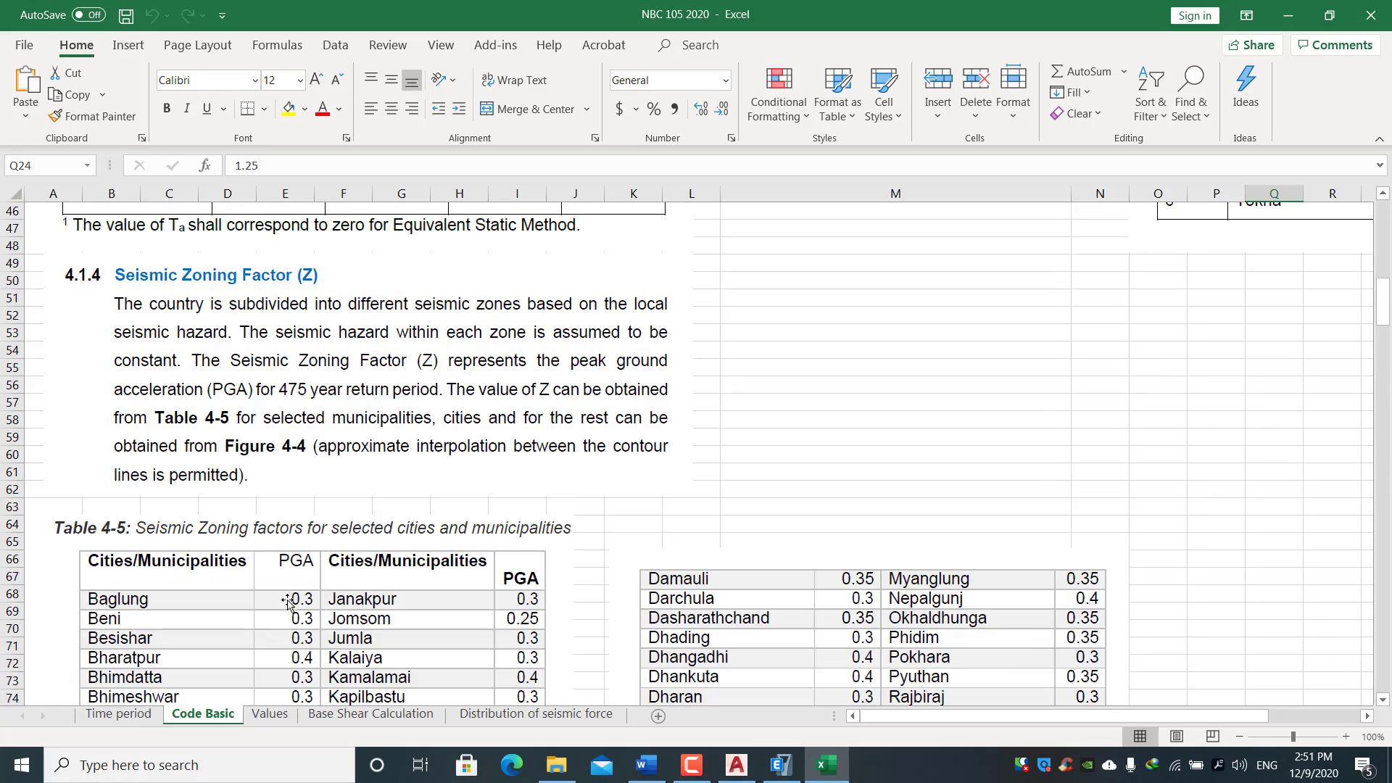
pyautogui.scroll(10, 391, 485)
pyautogui.scroll(-20, 384, 508)
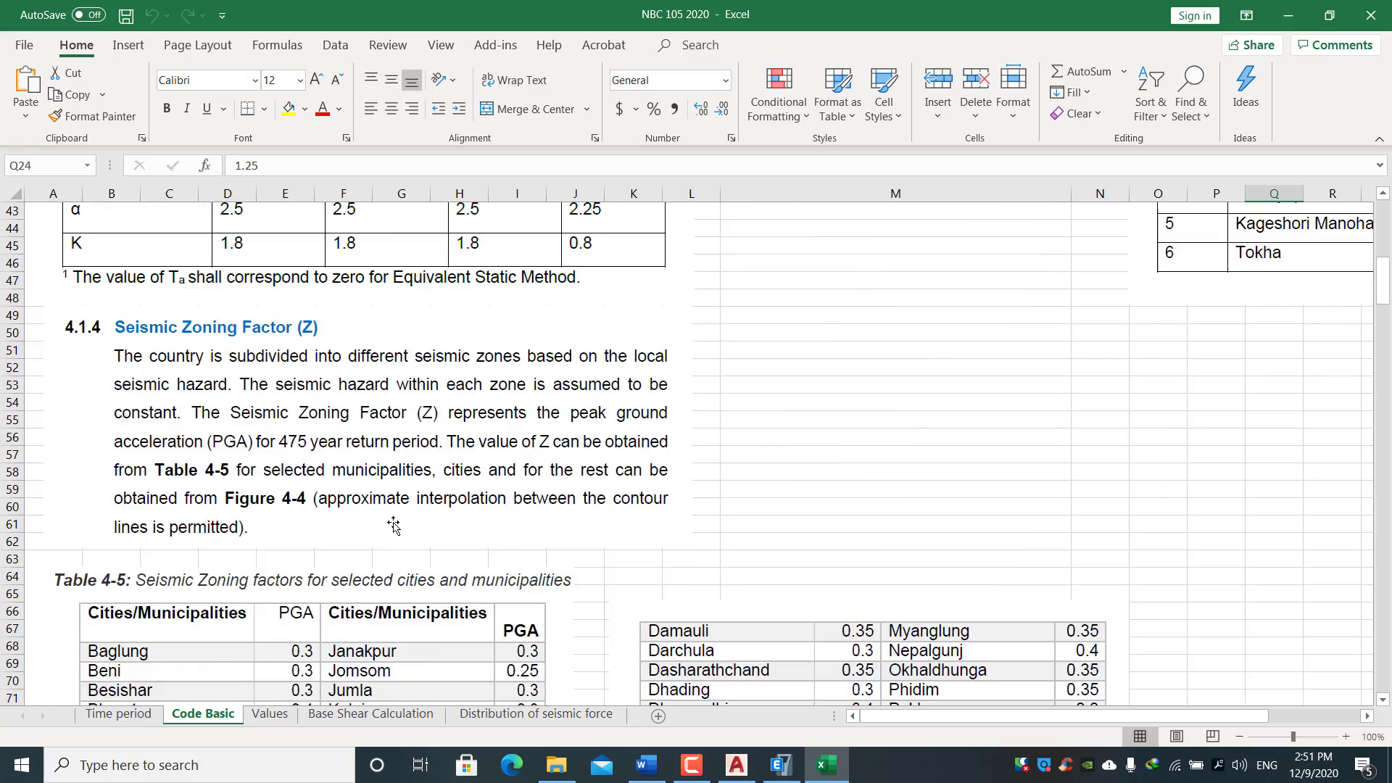
pyautogui.scroll(-7, 378, 538)
pyautogui.scroll(20, 353, 388)
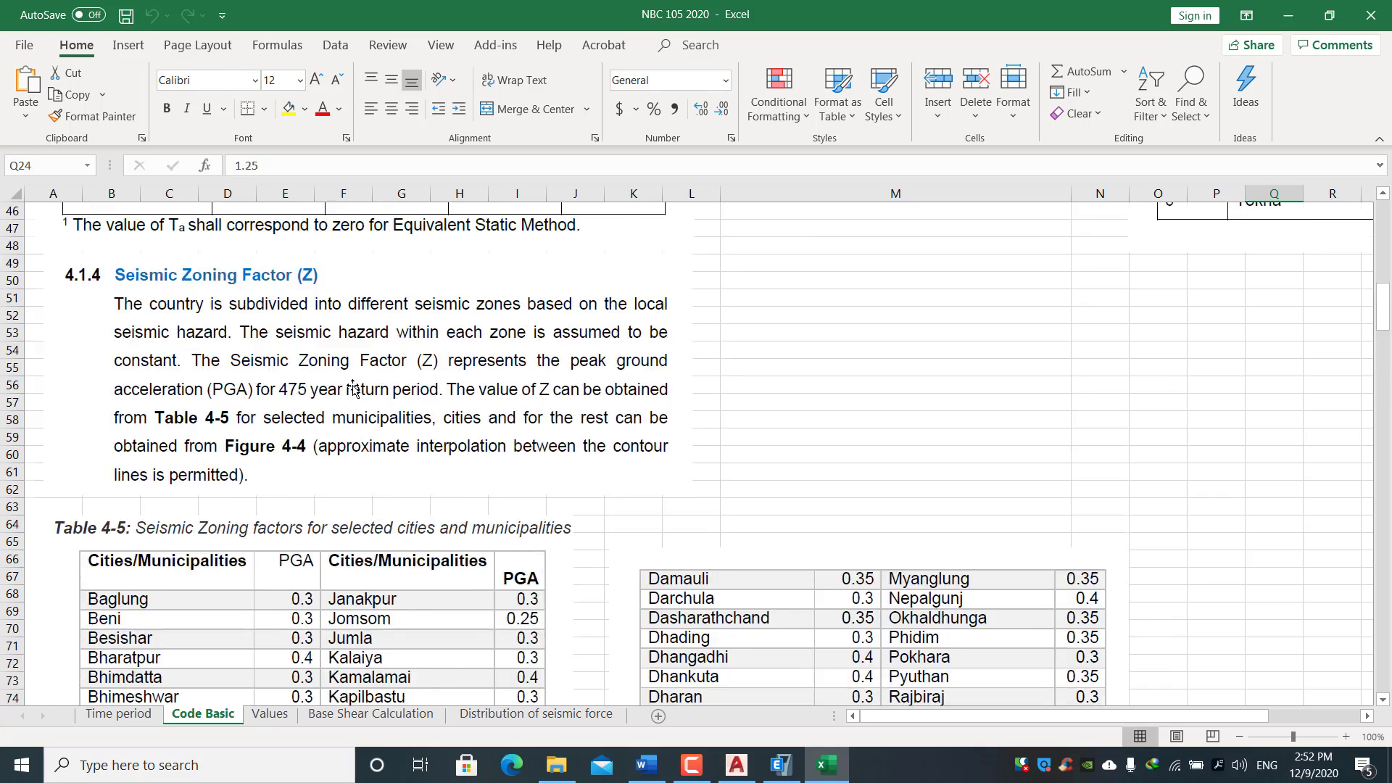
pyautogui.scroll(-17, 352, 388)
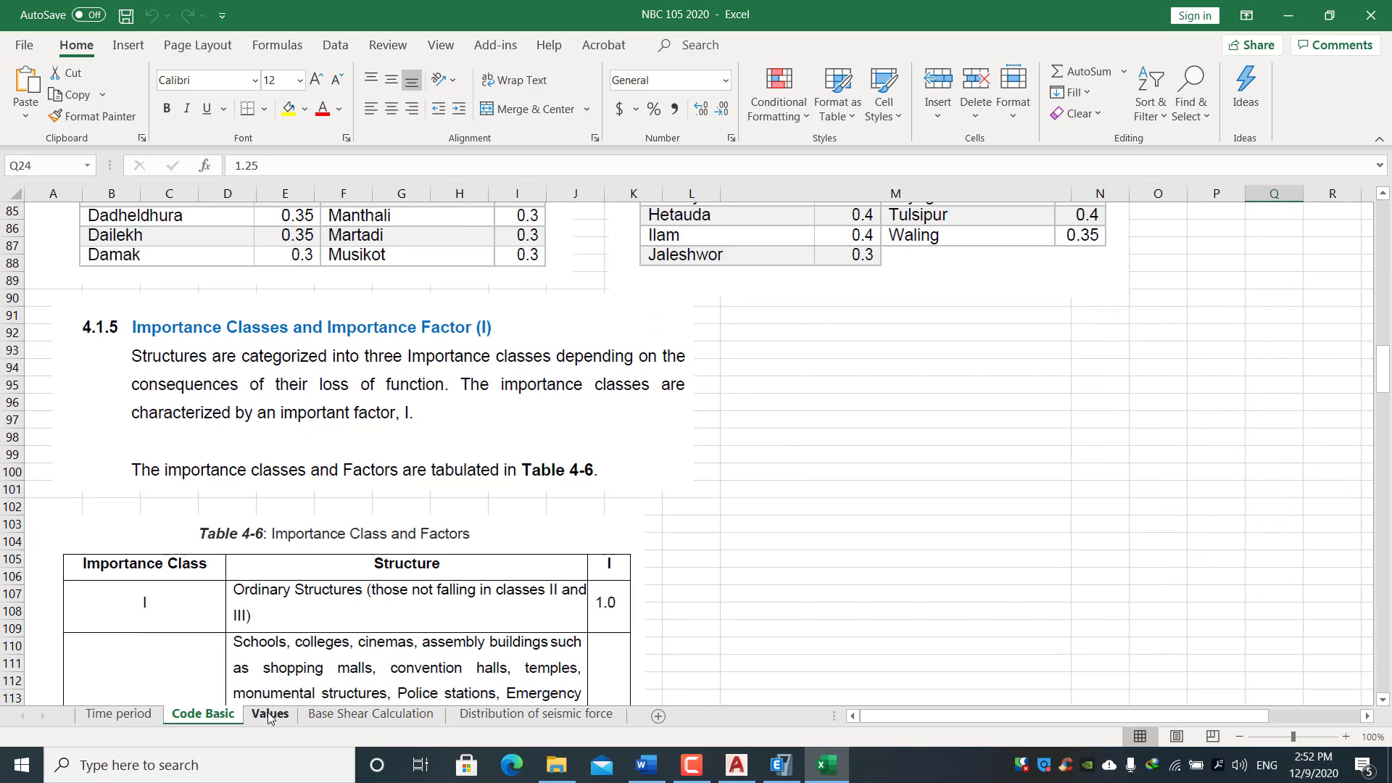
# Review the Values, Base Shear Calculation and Distribution of seismic force sheets, then close Excel.
pyautogui.click(270, 714)
pyautogui.click(370, 714)
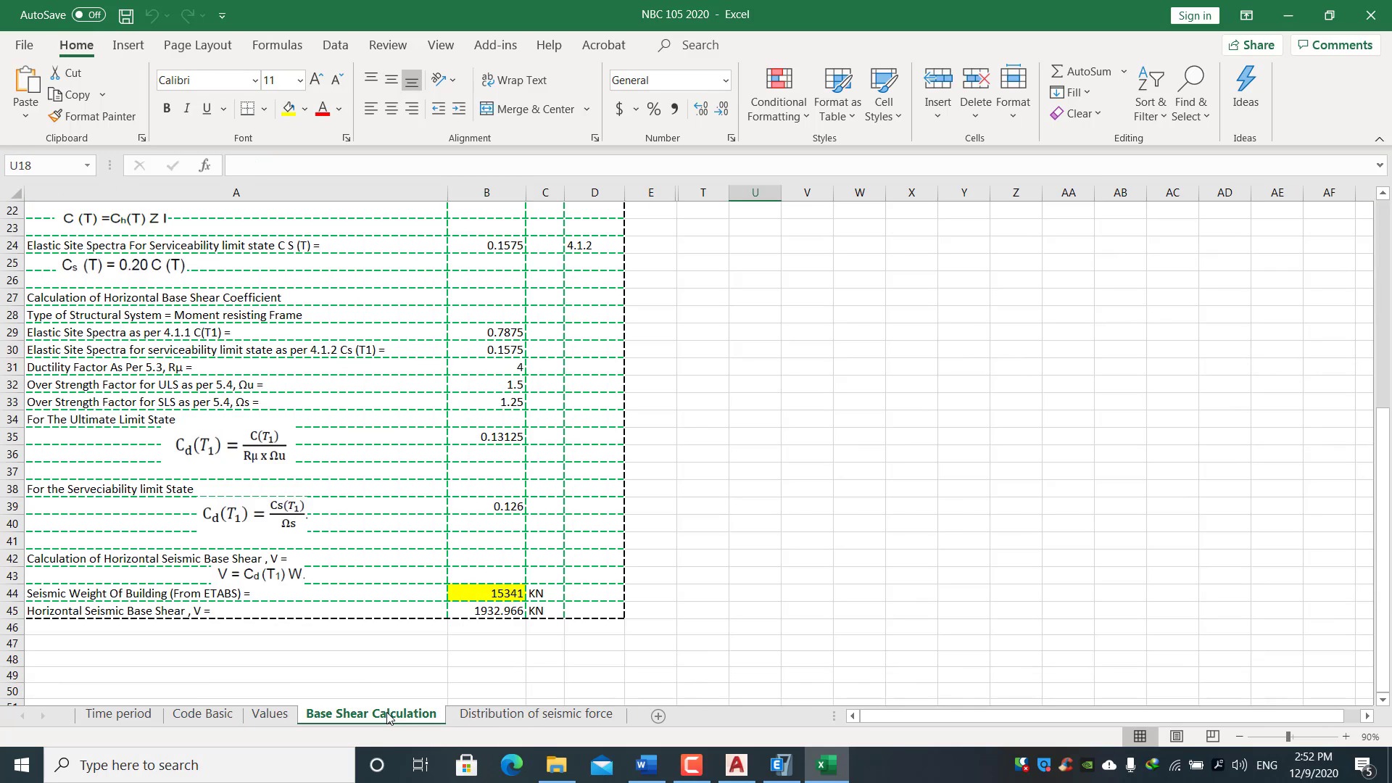
pyautogui.scroll(7, 228, 573)
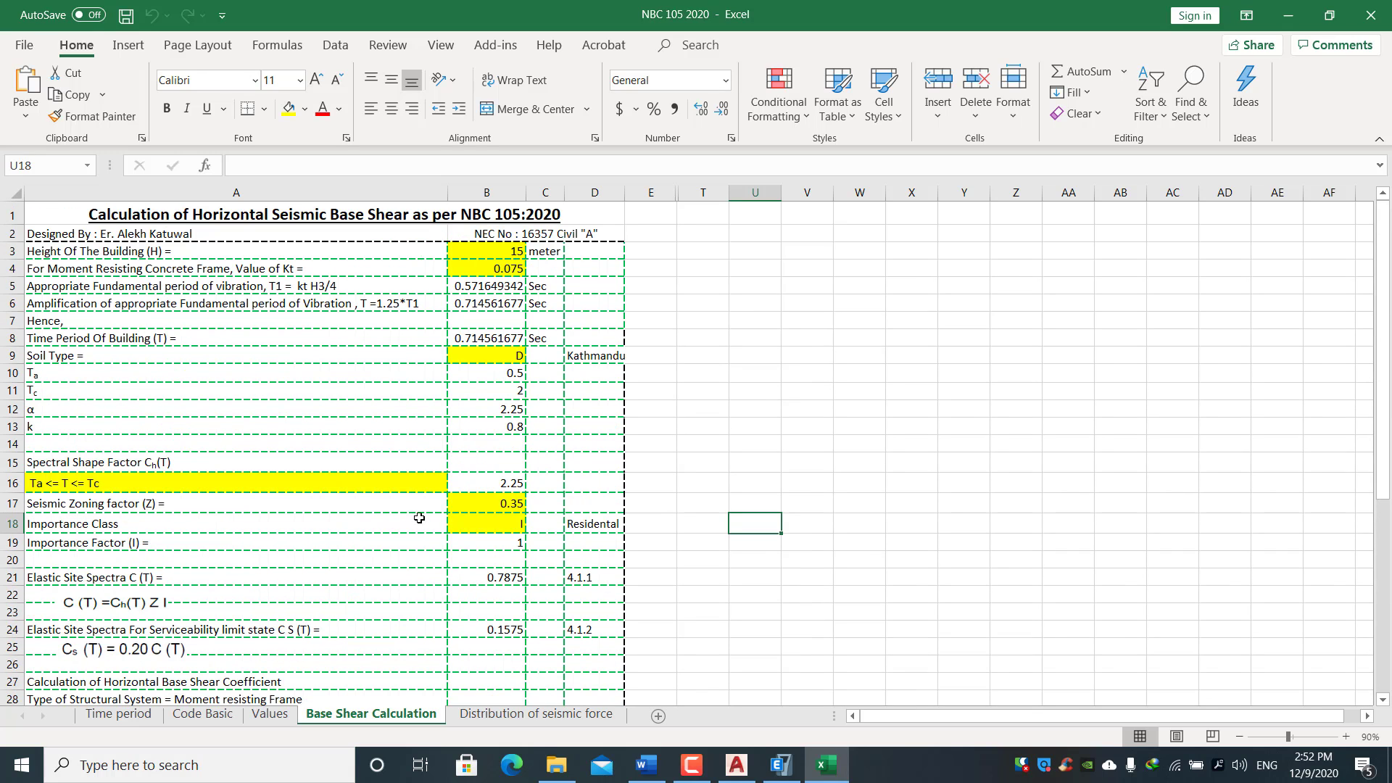
pyautogui.scroll(-5, 216, 543)
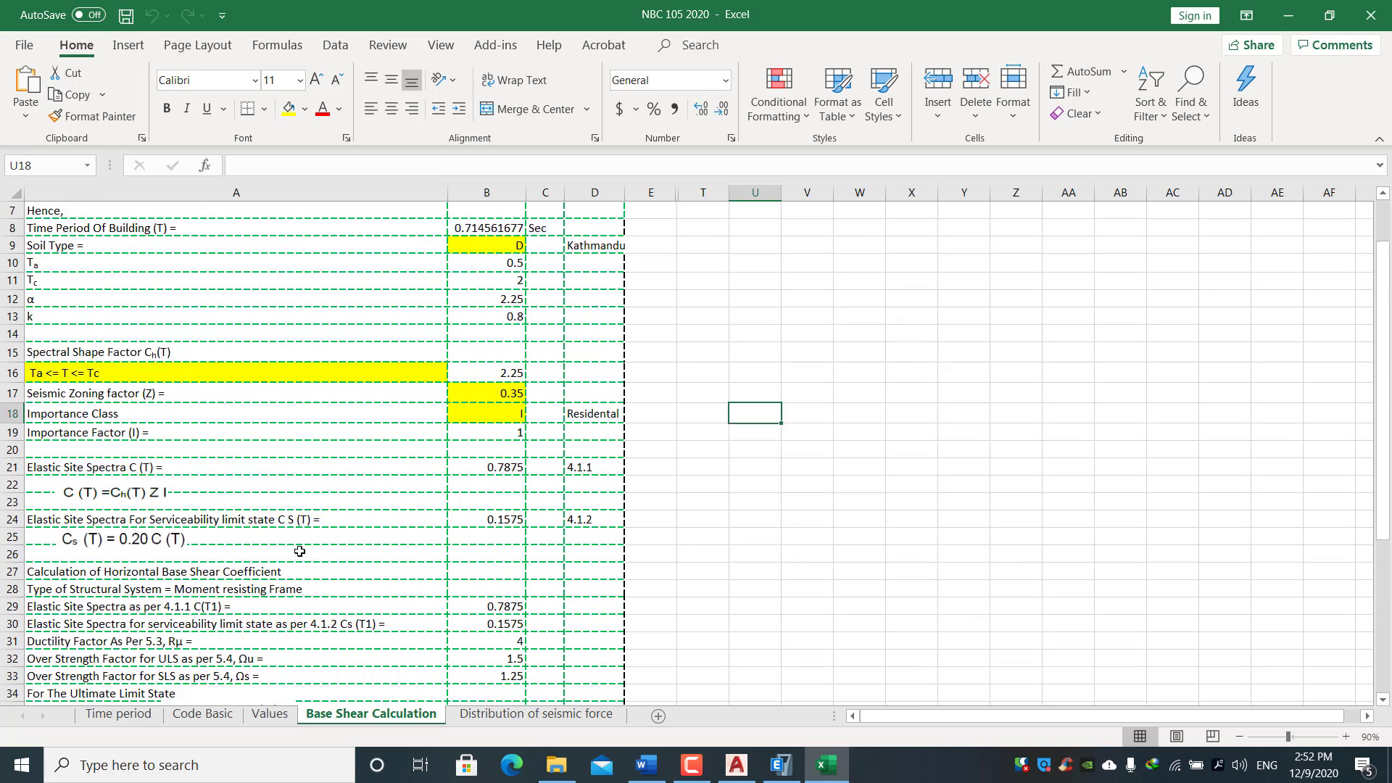
pyautogui.click(970, 493)
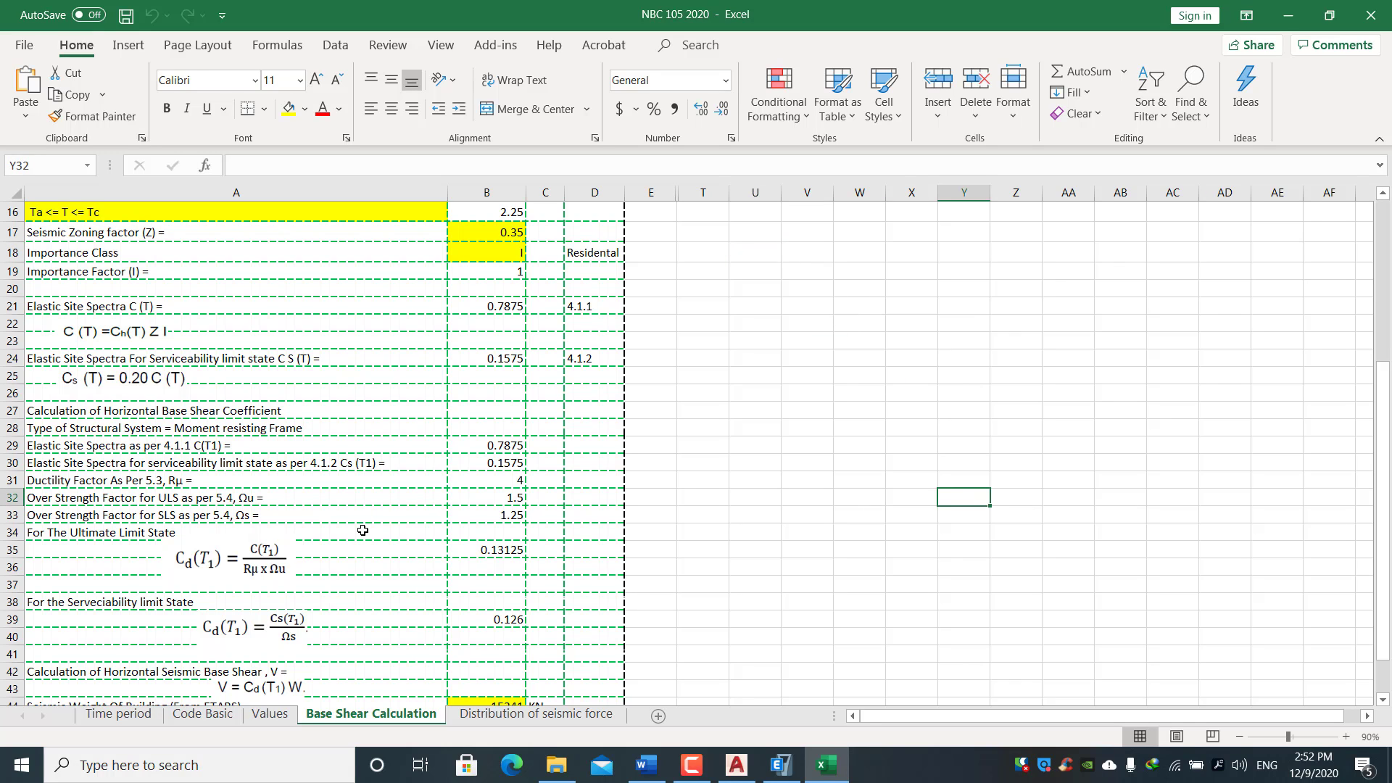
pyautogui.scroll(-5, 363, 530)
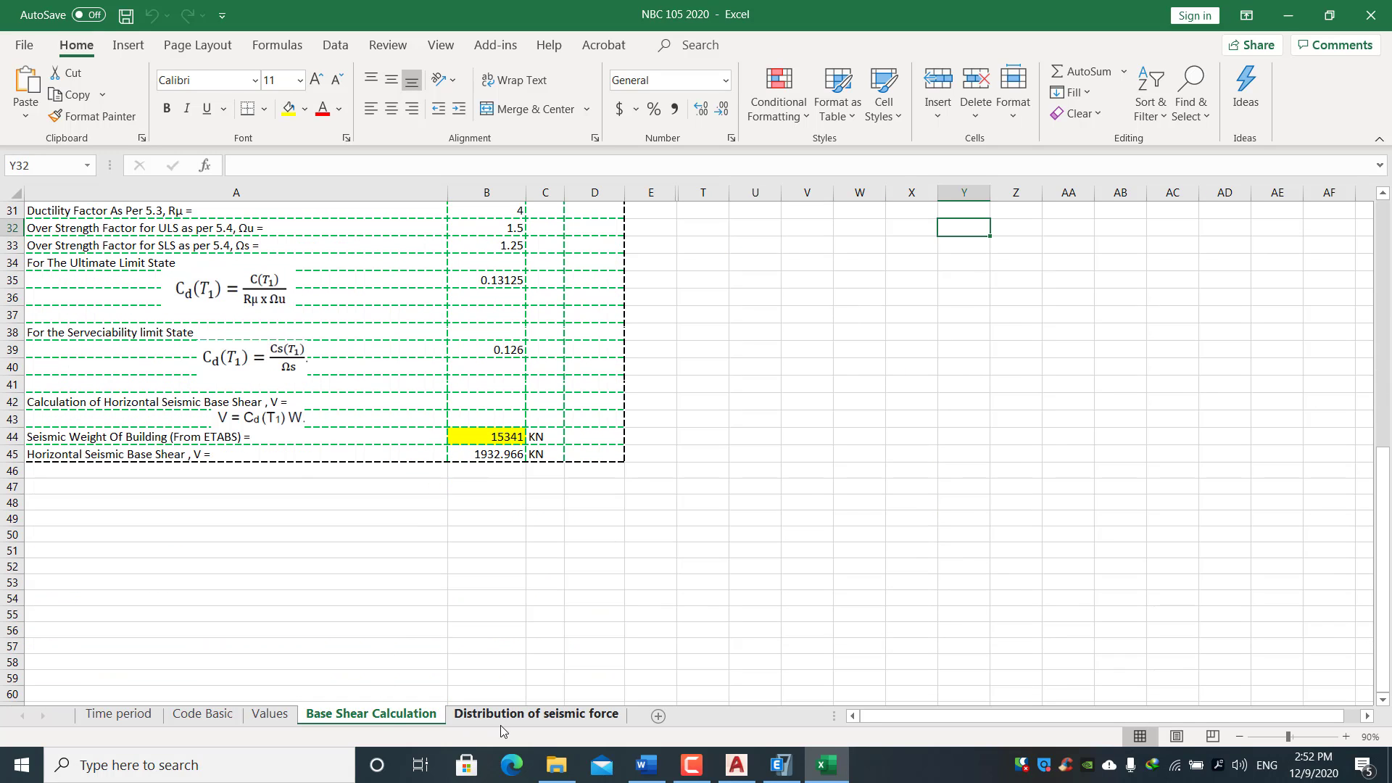
pyautogui.click(522, 715)
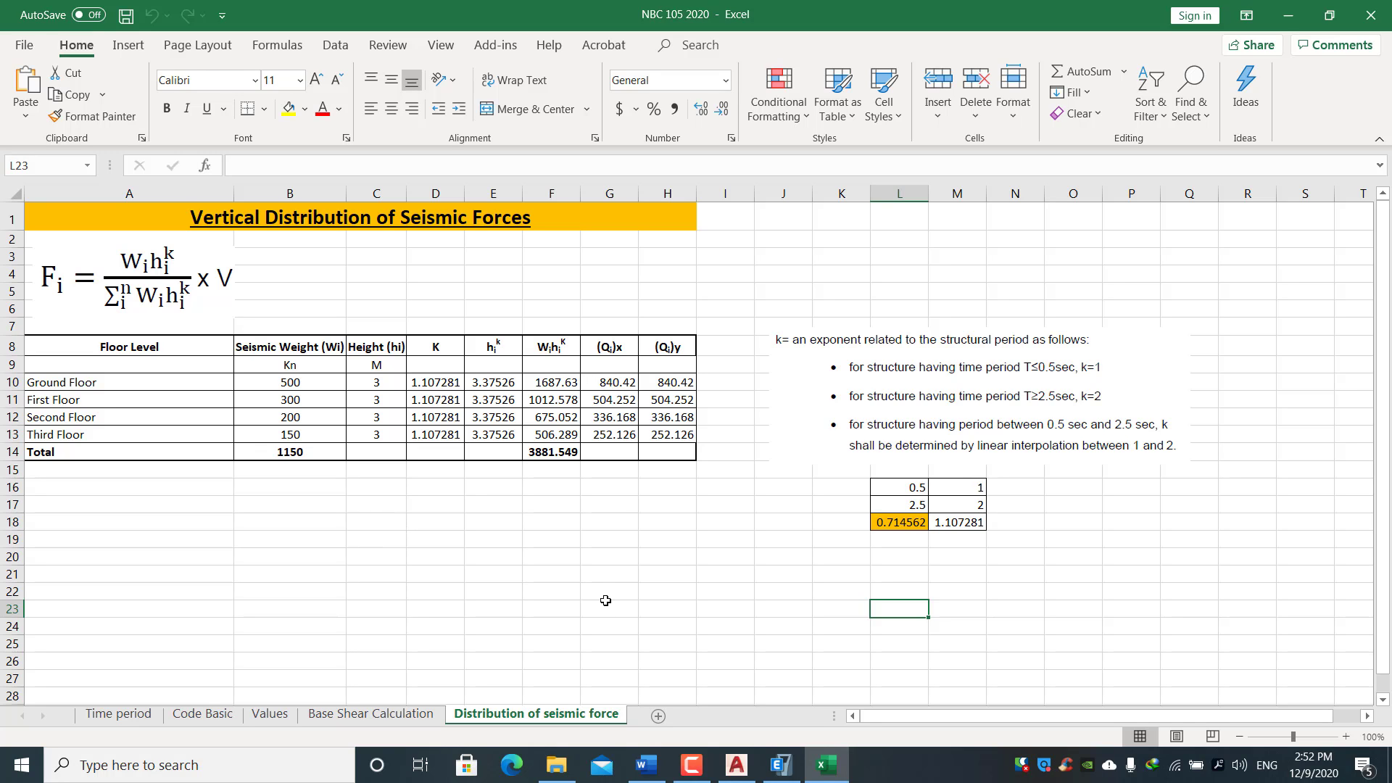
pyautogui.click(1370, 15)
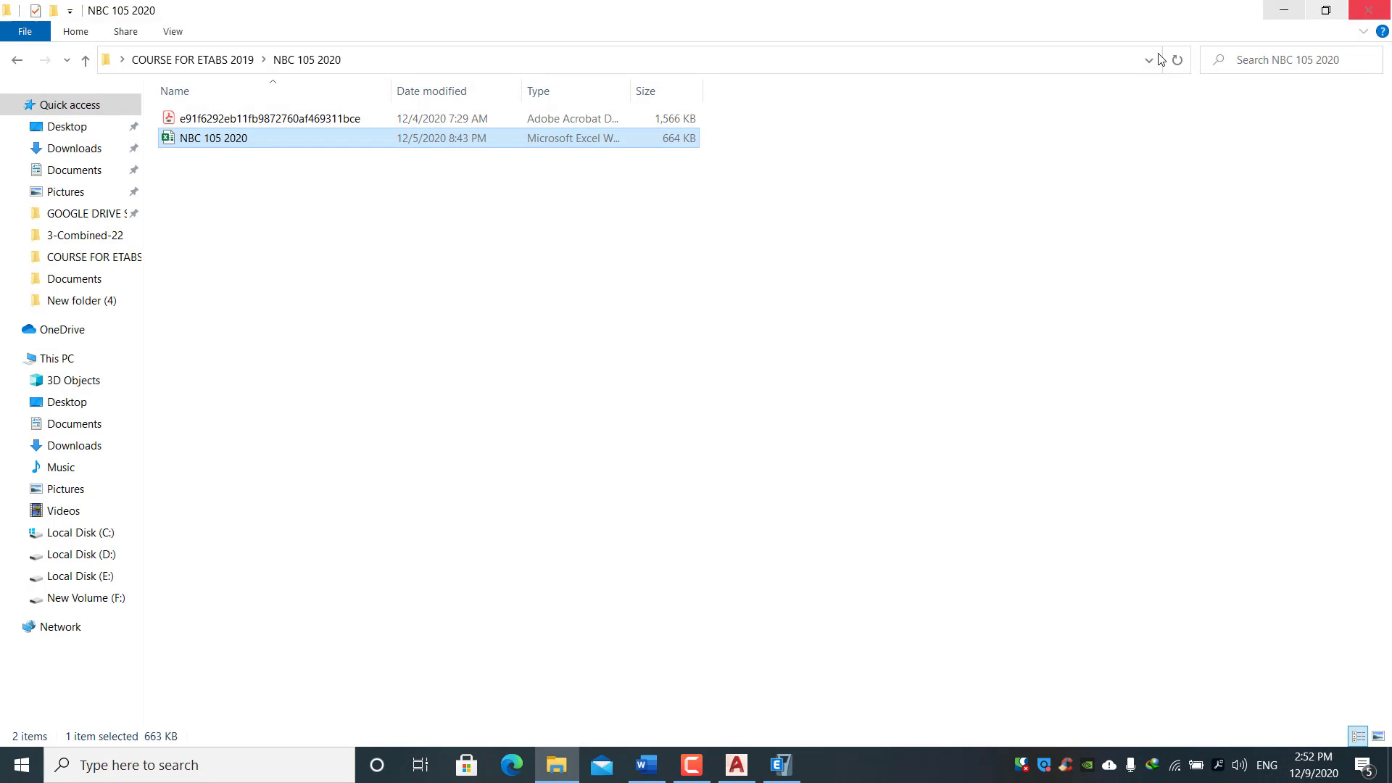
# Scroll the outline's design checks and member design topics, then return to COURSE FOR ETABS 2019.
pyautogui.click(646, 765)
pyautogui.scroll(-3, 637, 526)
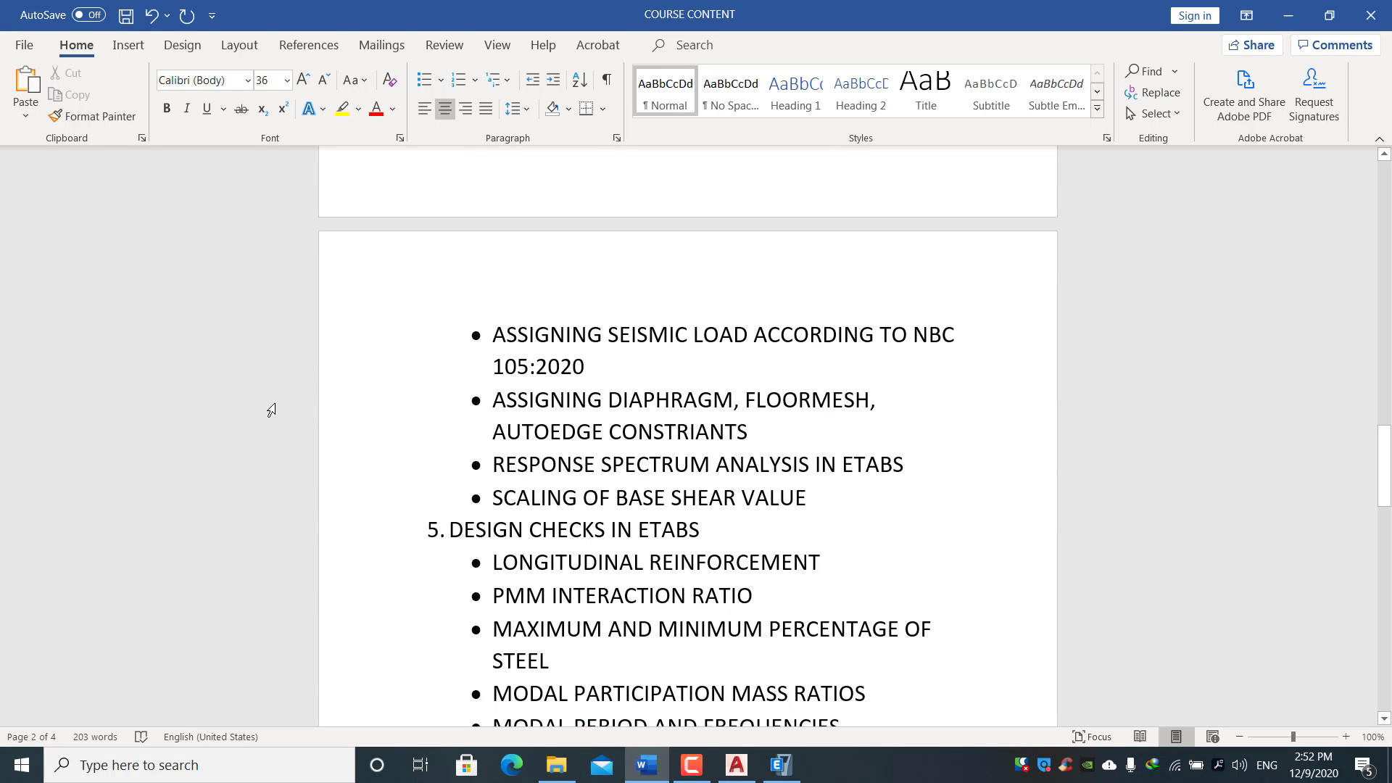
pyautogui.scroll(-3, 572, 497)
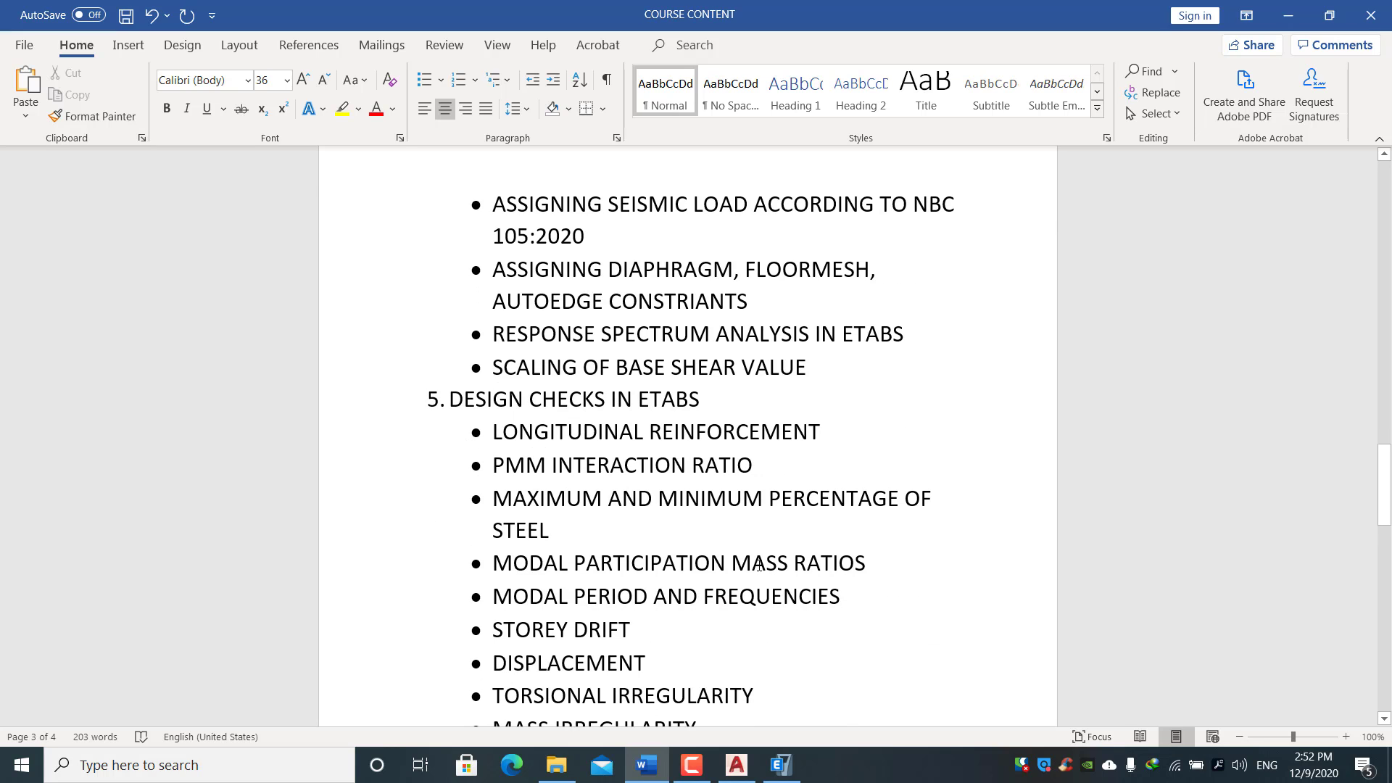
pyautogui.scroll(-2, 398, 454)
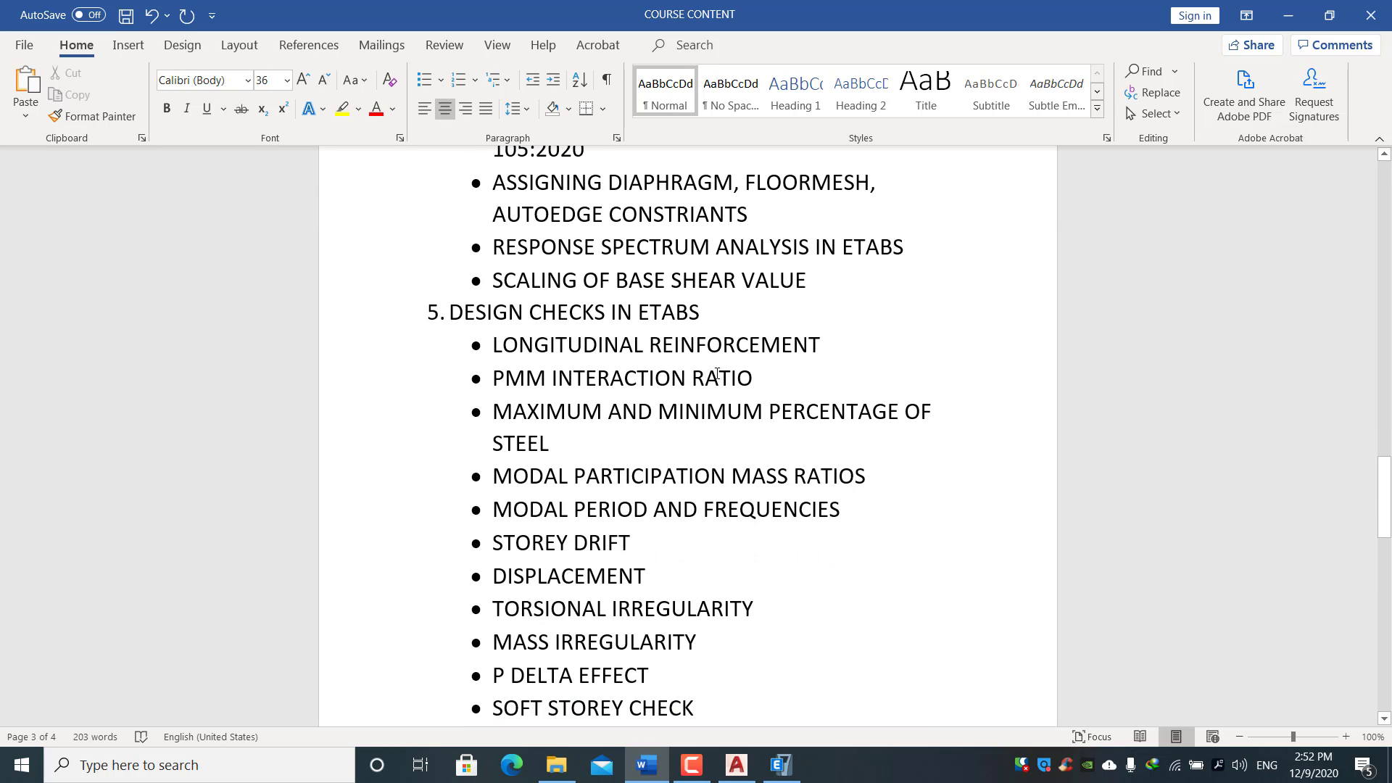
pyautogui.scroll(-2, 490, 357)
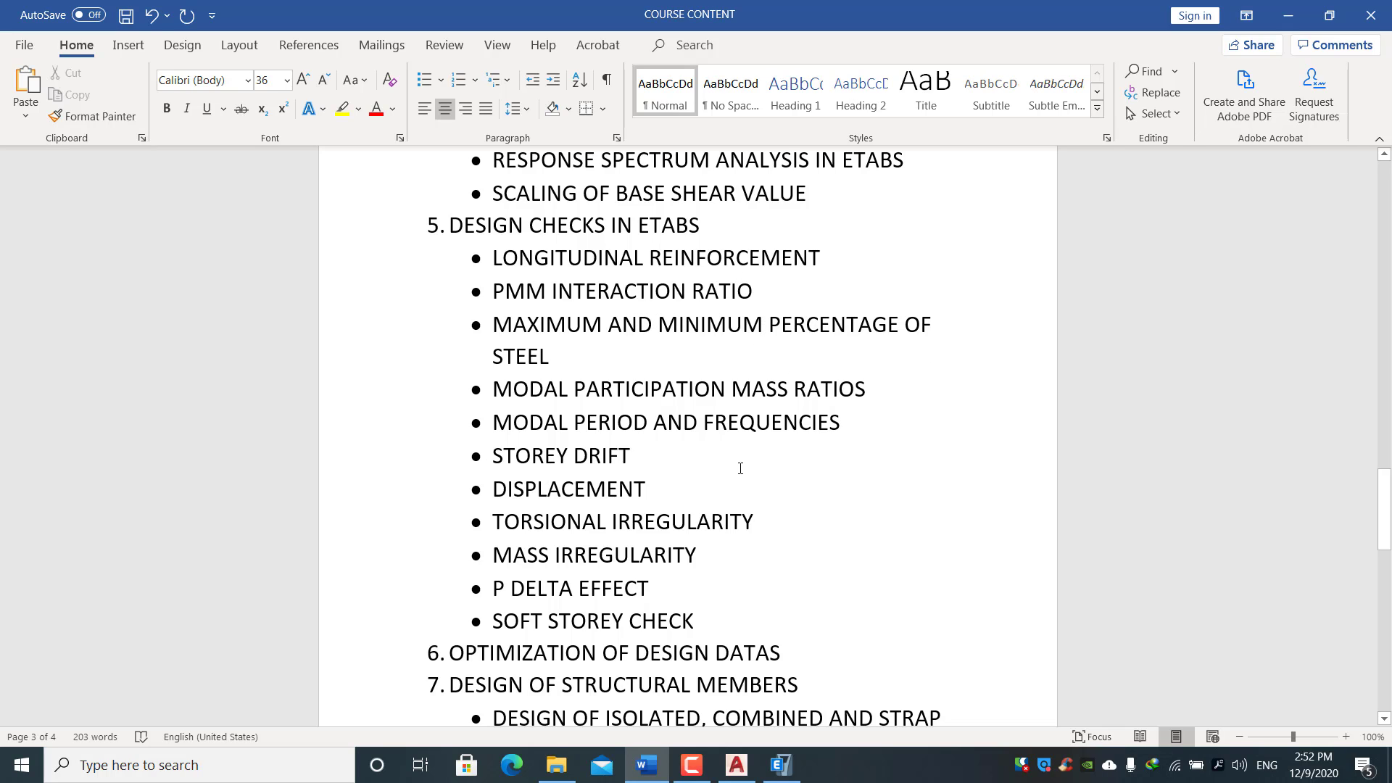
pyautogui.scroll(-2, 518, 489)
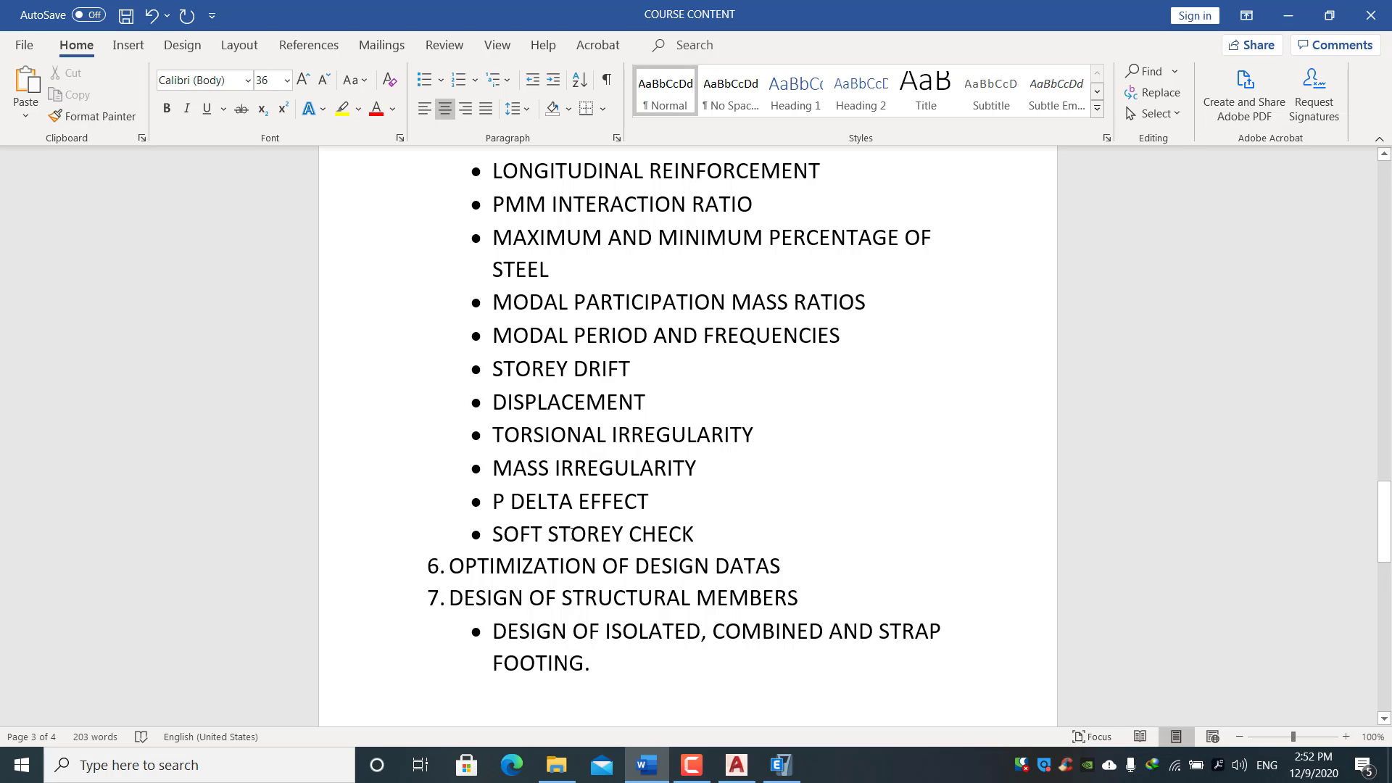
pyautogui.click(556, 765)
pyautogui.click(17, 60)
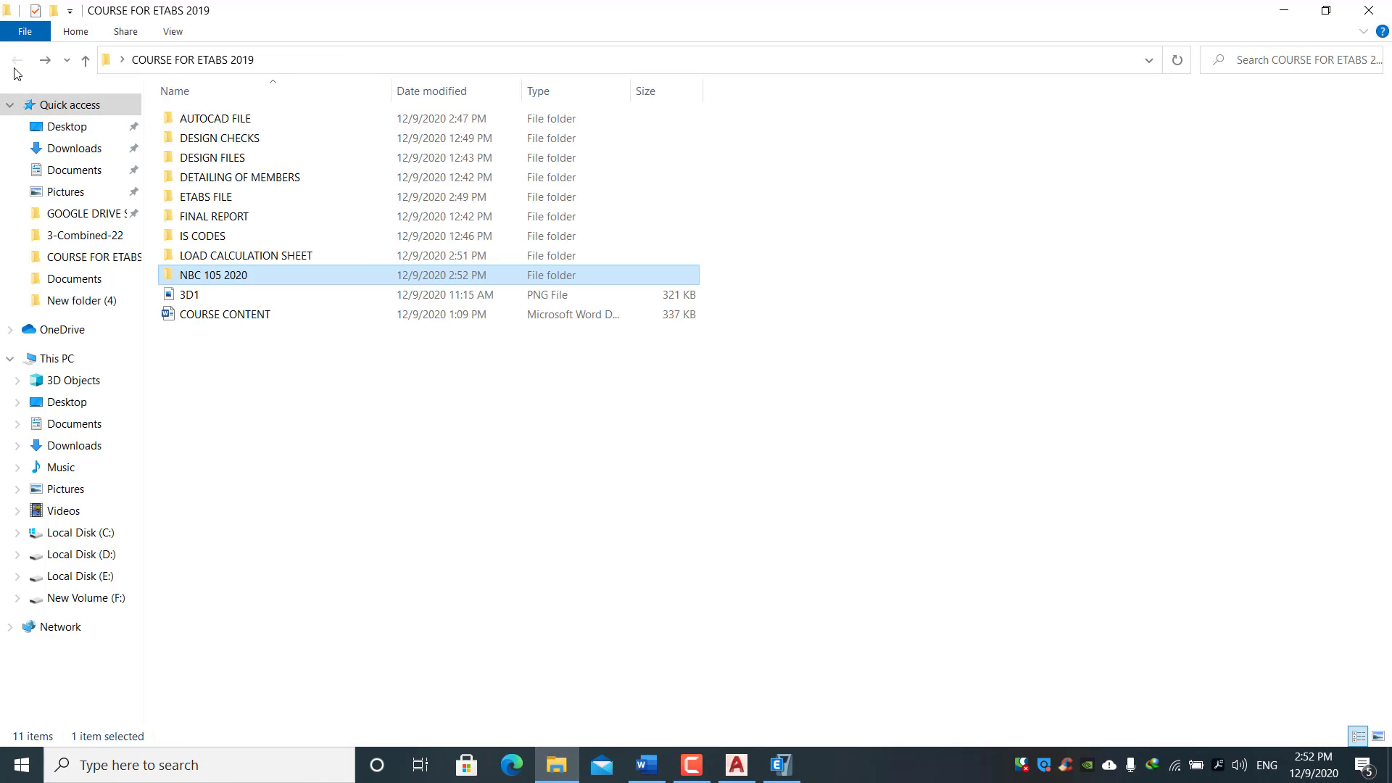
# Look inside the DESIGN CHECKS folder, go back, and bring up the Word COURSE CONTENT outline.
pyautogui.doubleClick(221, 138)
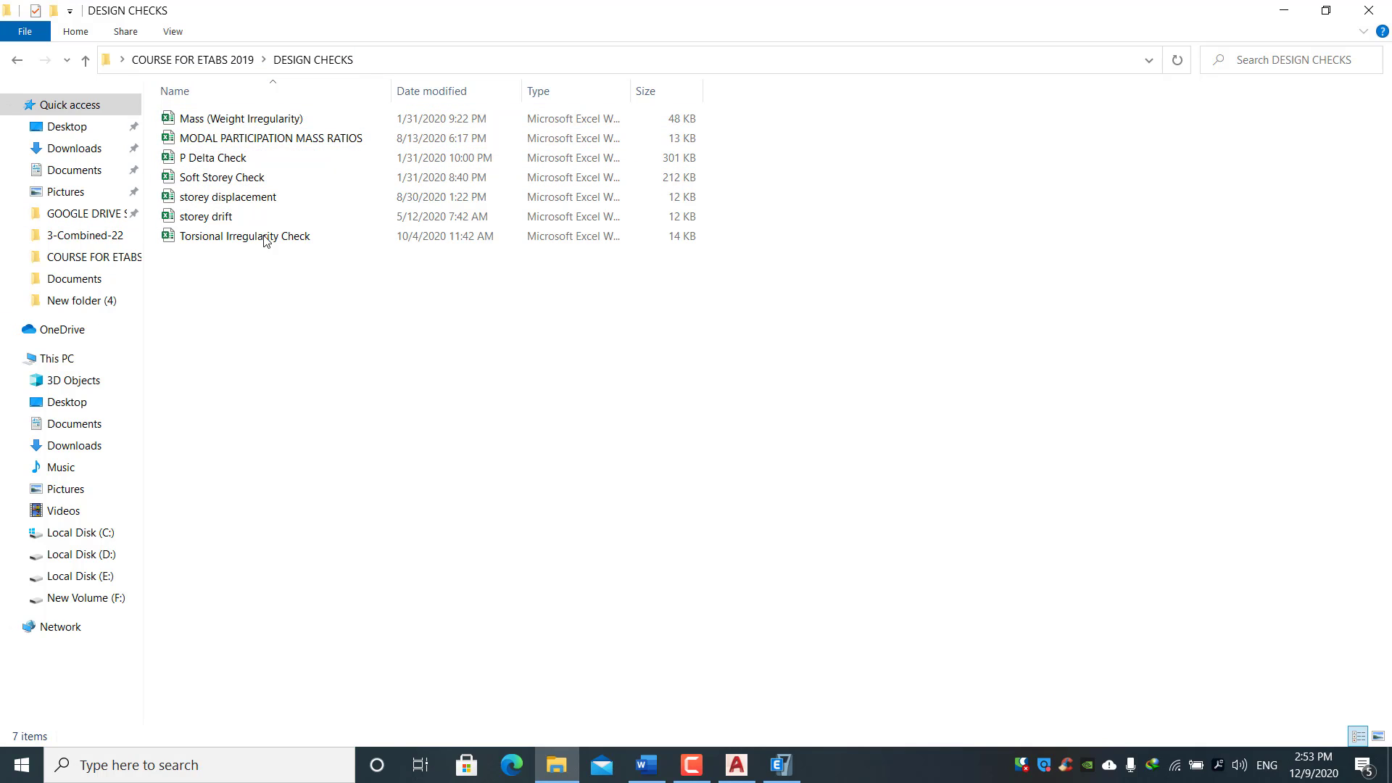
pyautogui.click(19, 69)
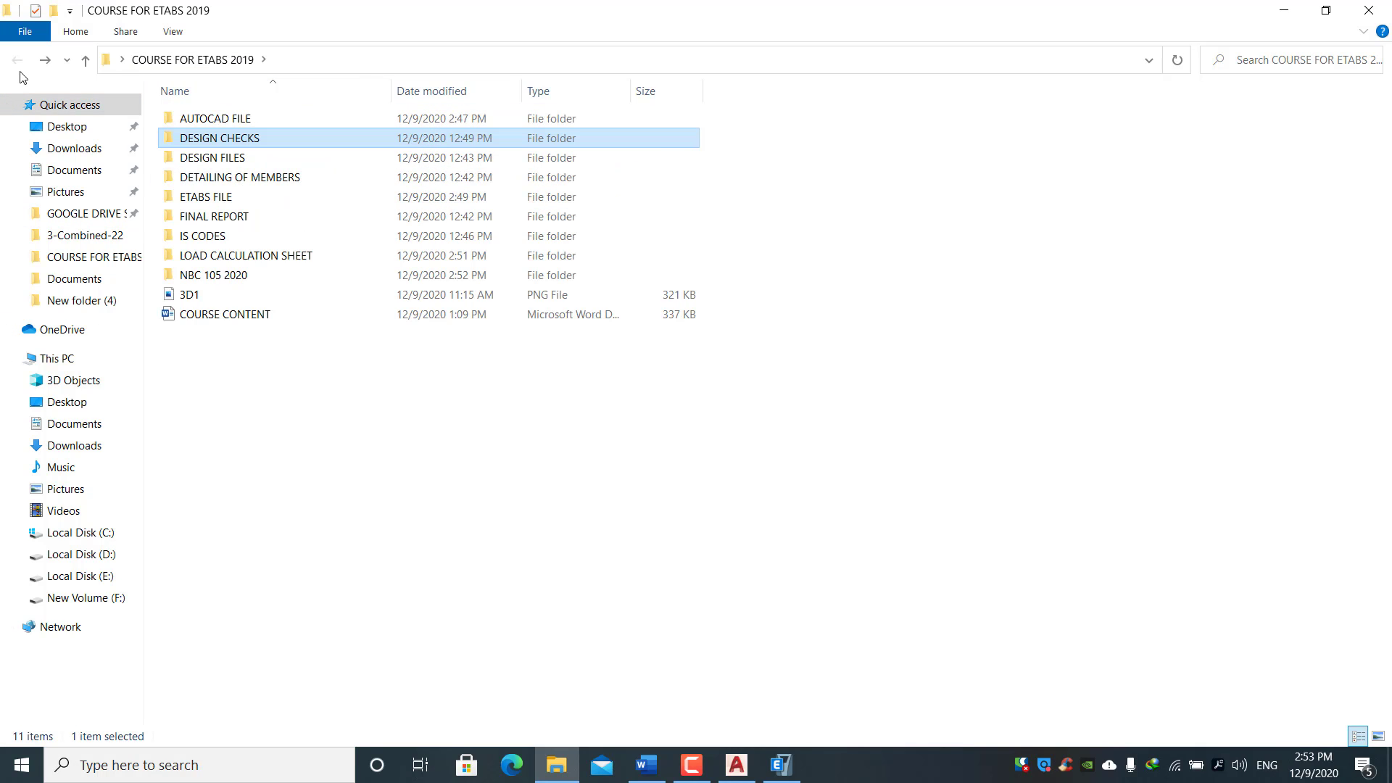
pyautogui.click(646, 764)
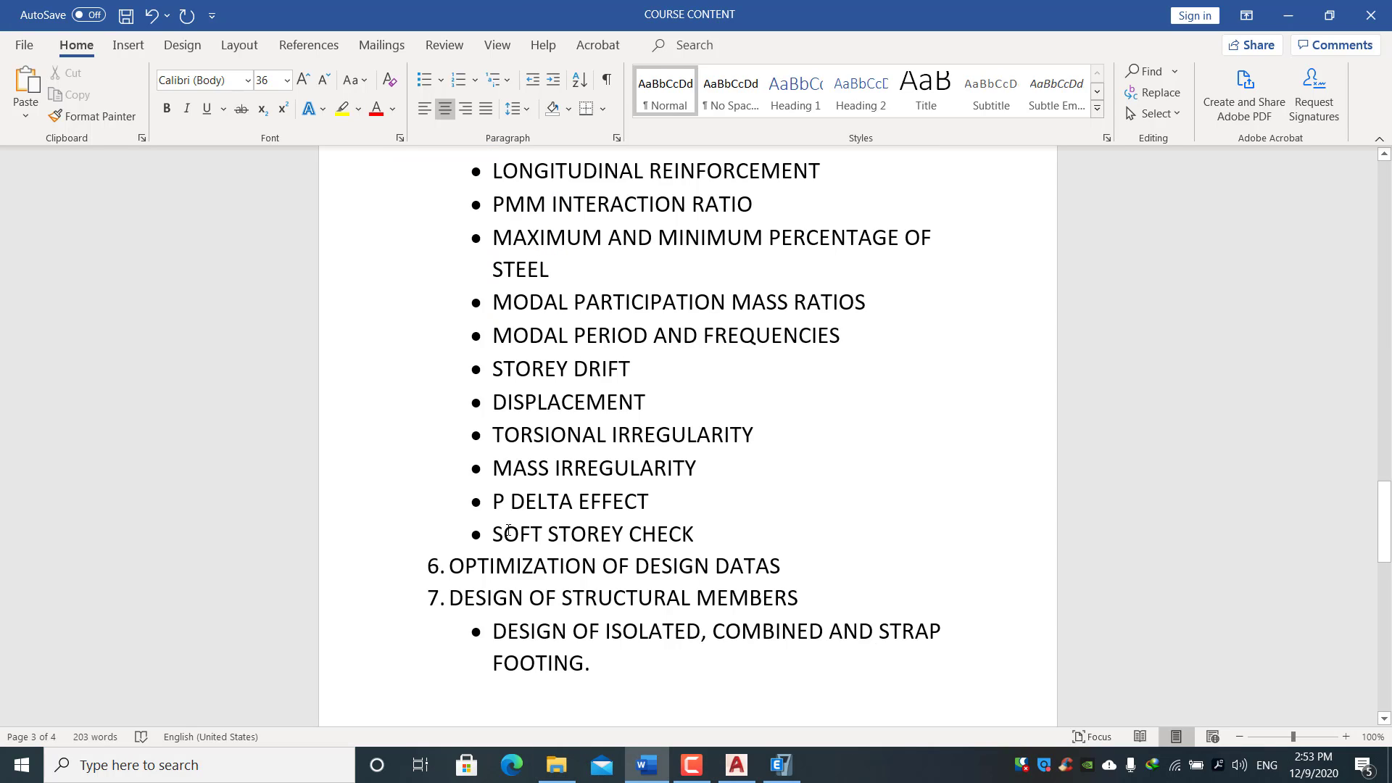
# Scroll through the course outline, then open the DESIGN FILES folder in Explorer.
pyautogui.scroll(-2, 508, 532)
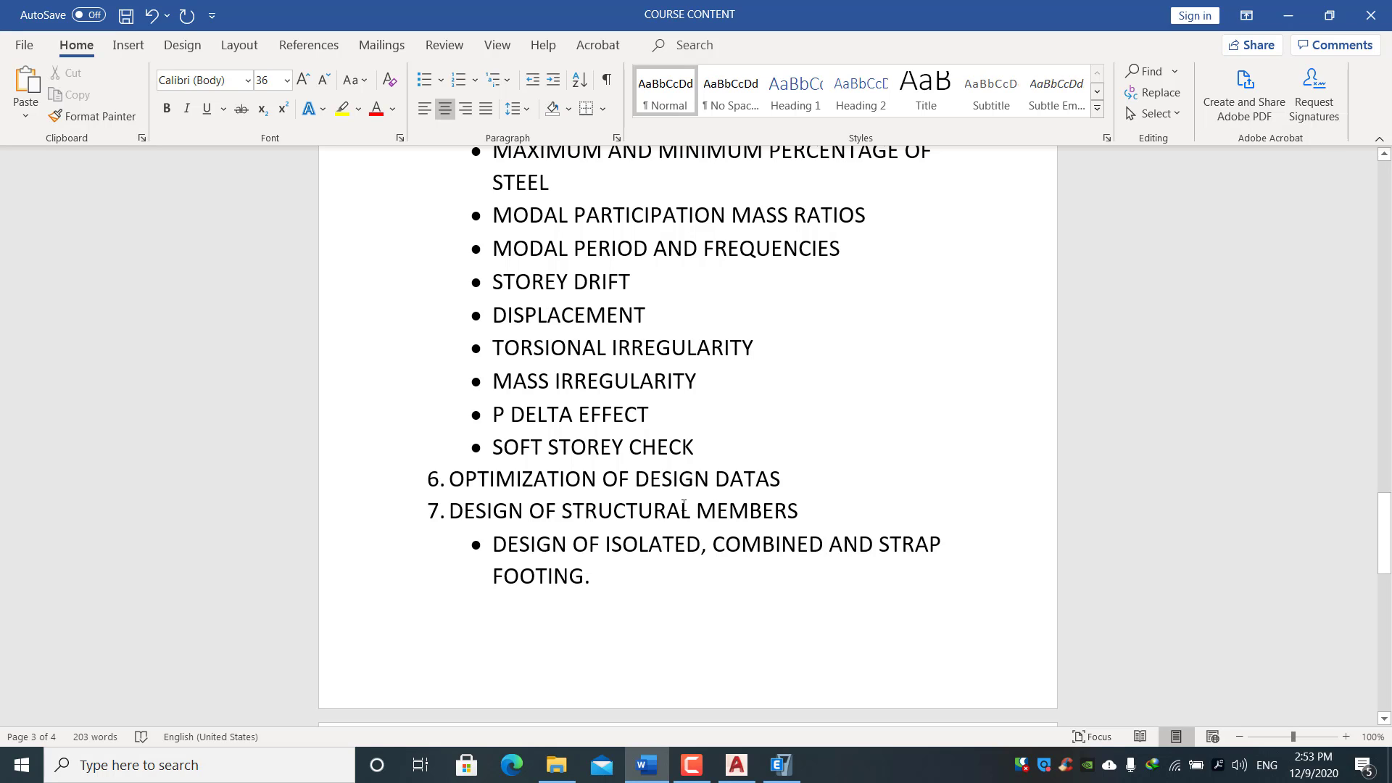
pyautogui.scroll(-3, 648, 551)
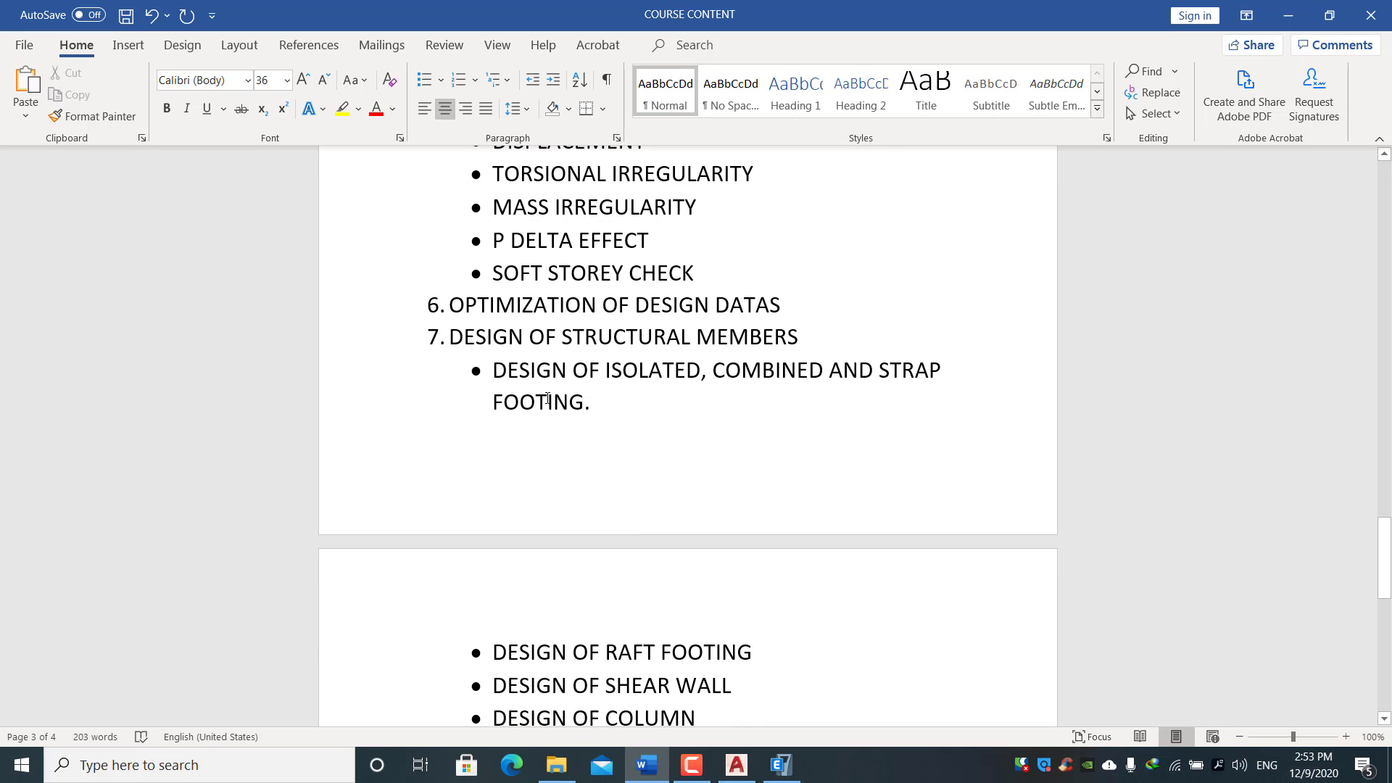
pyautogui.scroll(-2, 659, 451)
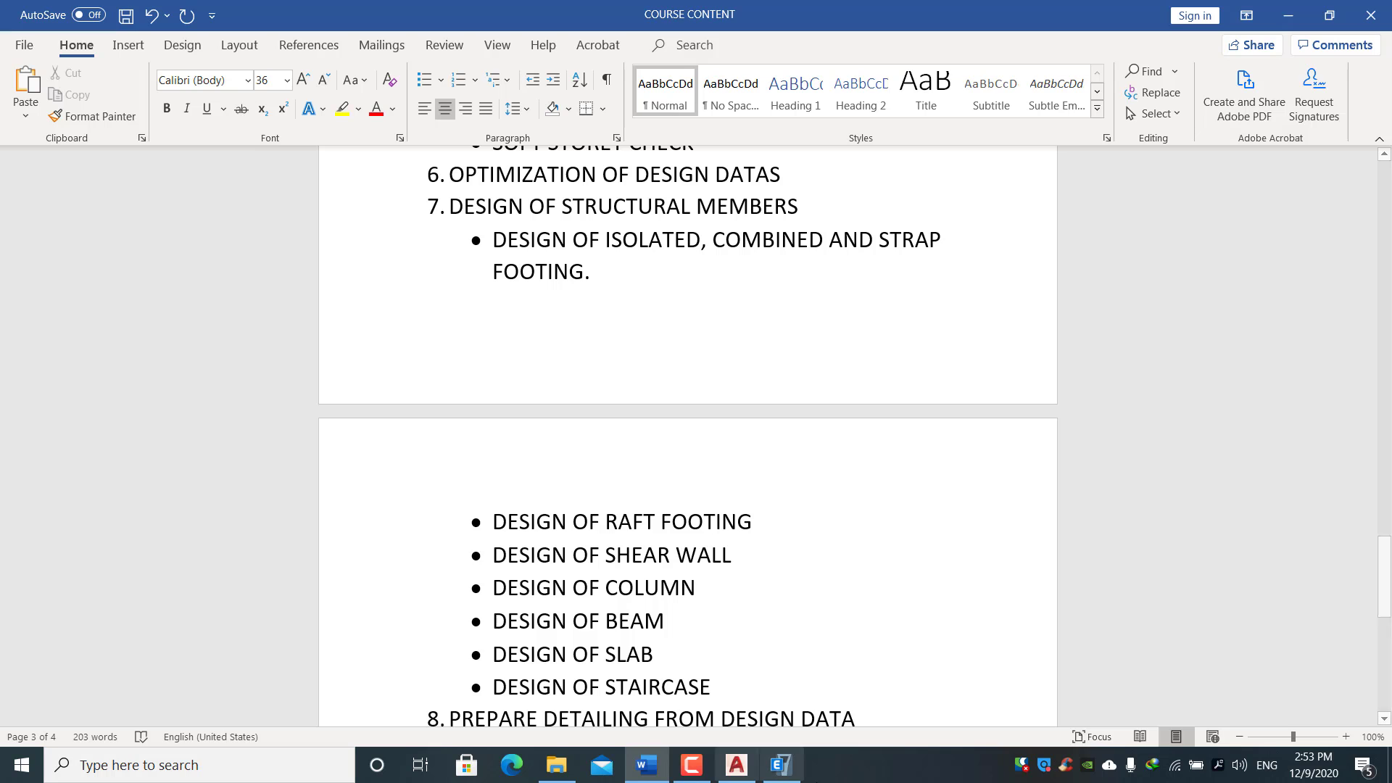
pyautogui.click(556, 765)
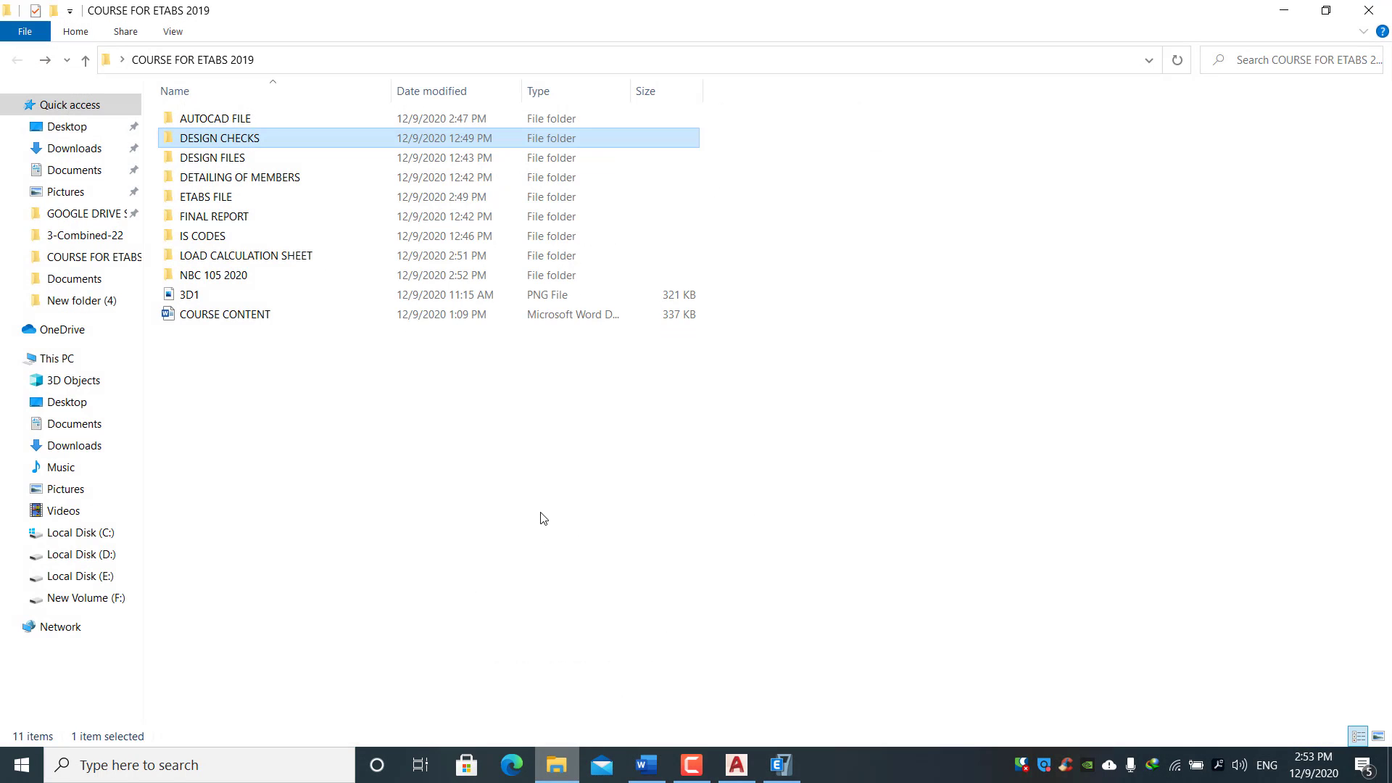
pyautogui.doubleClick(221, 158)
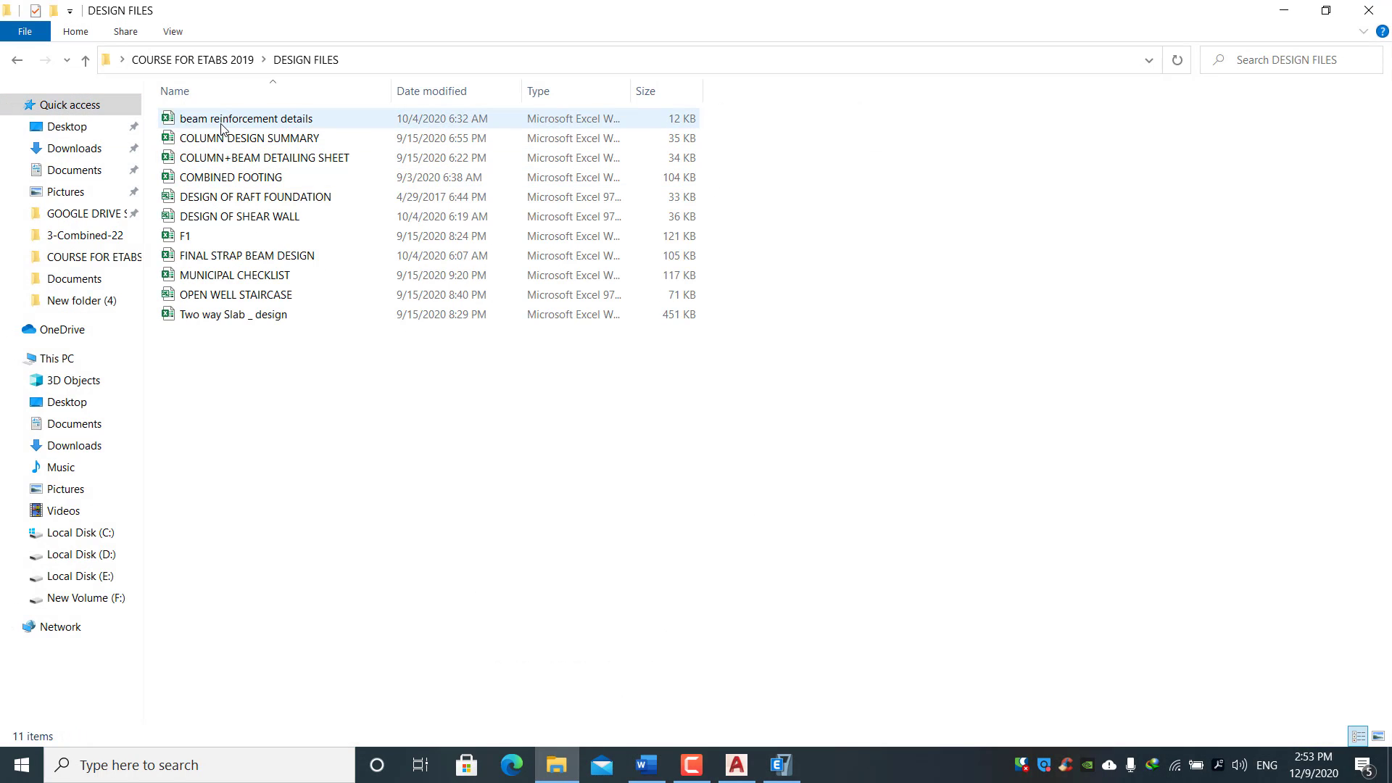
# Open the F1 isolated footing workbook, scroll through its calculations, and return to DESIGN FILES.
pyautogui.doubleClick(248, 237)
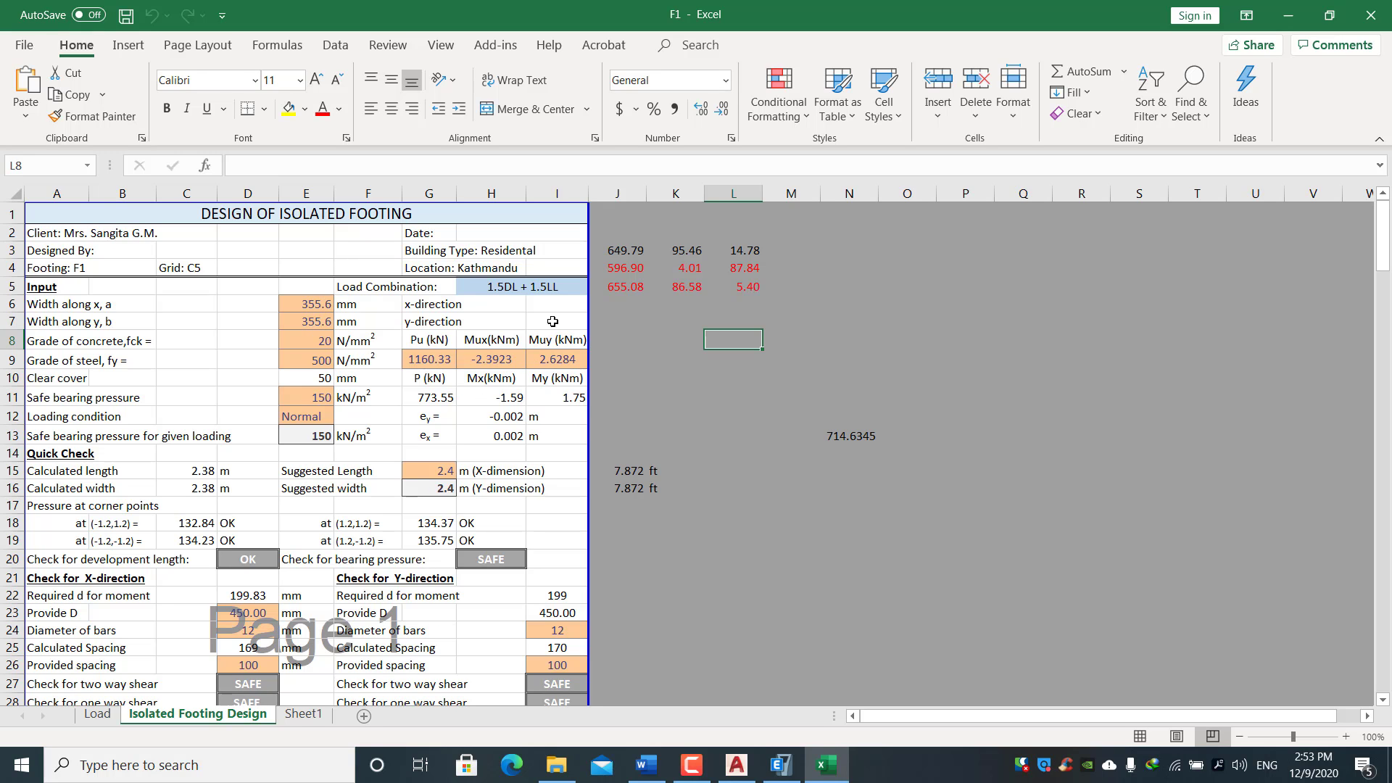
pyautogui.scroll(-20, 255, 519)
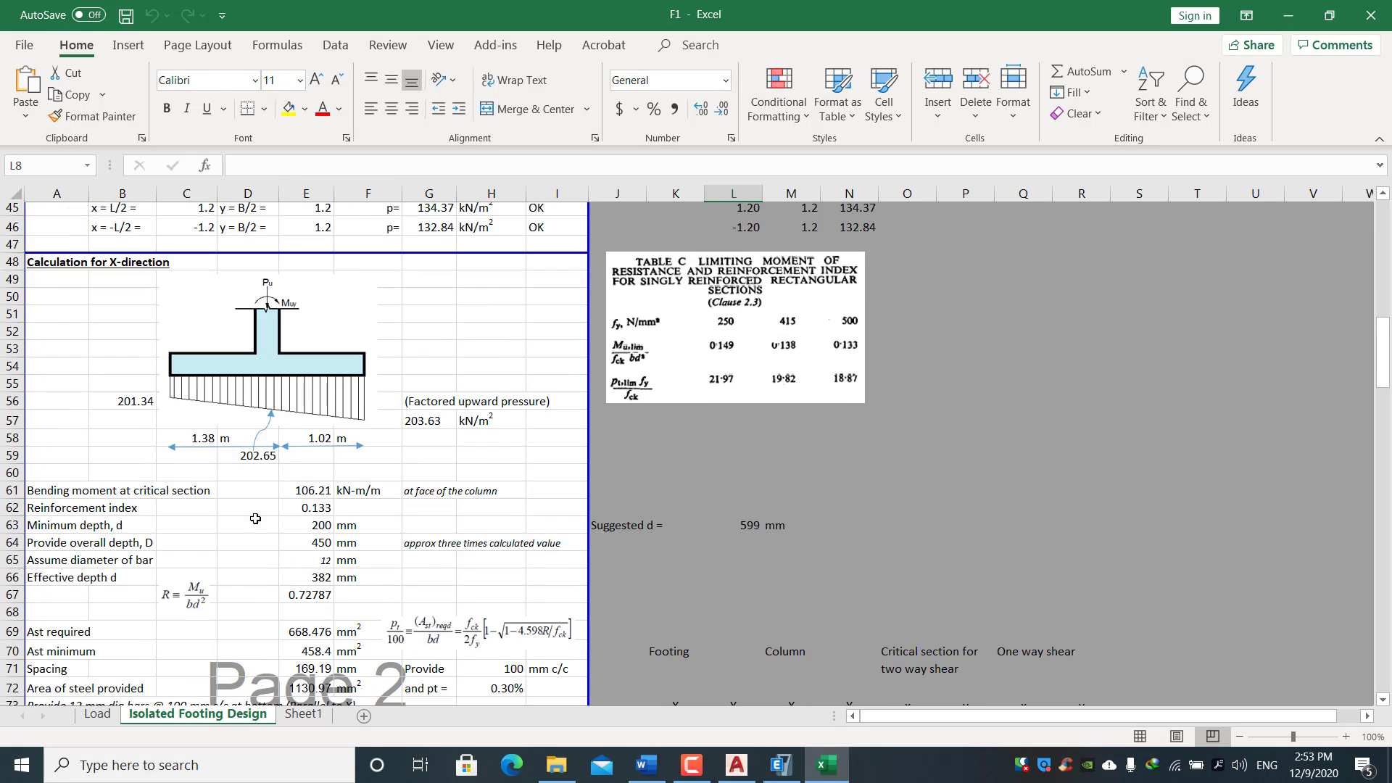
pyautogui.scroll(-16, 259, 518)
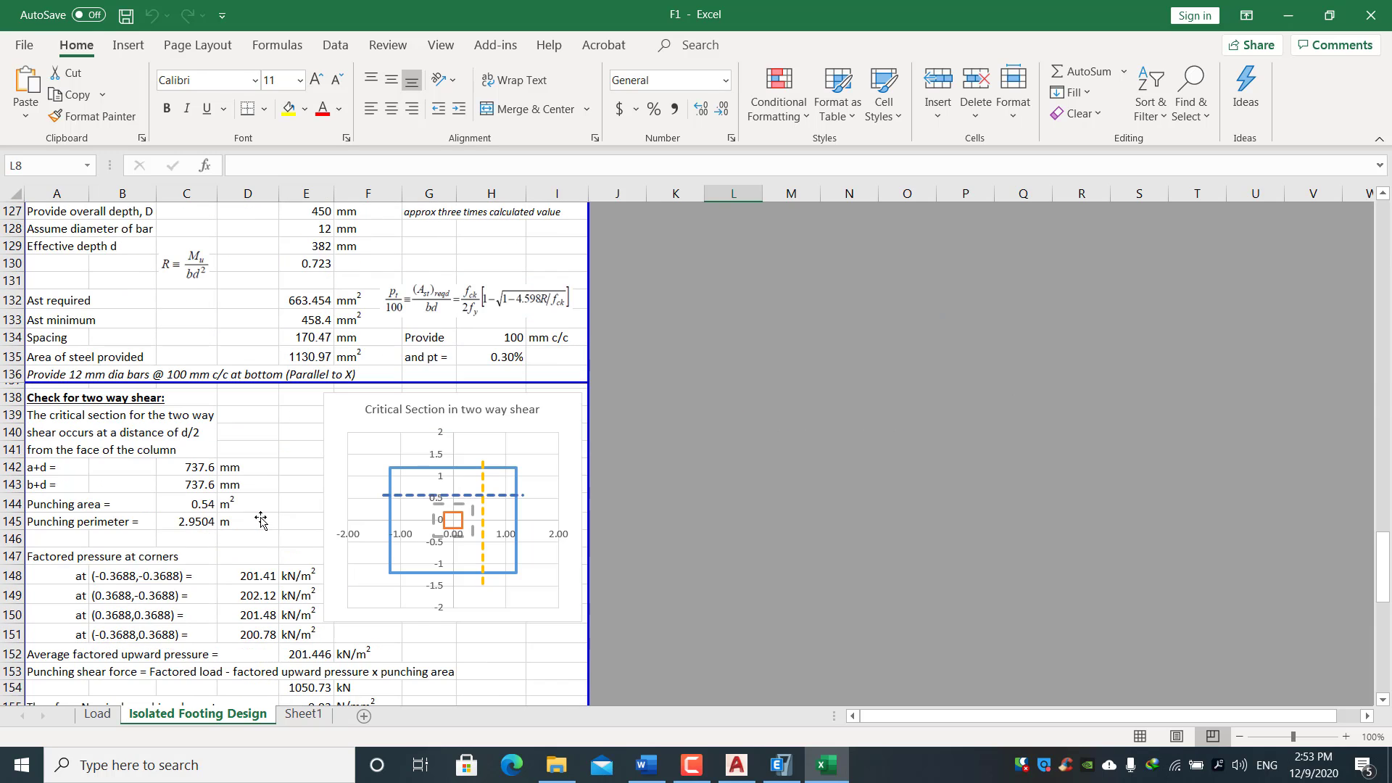
pyautogui.scroll(8, 261, 517)
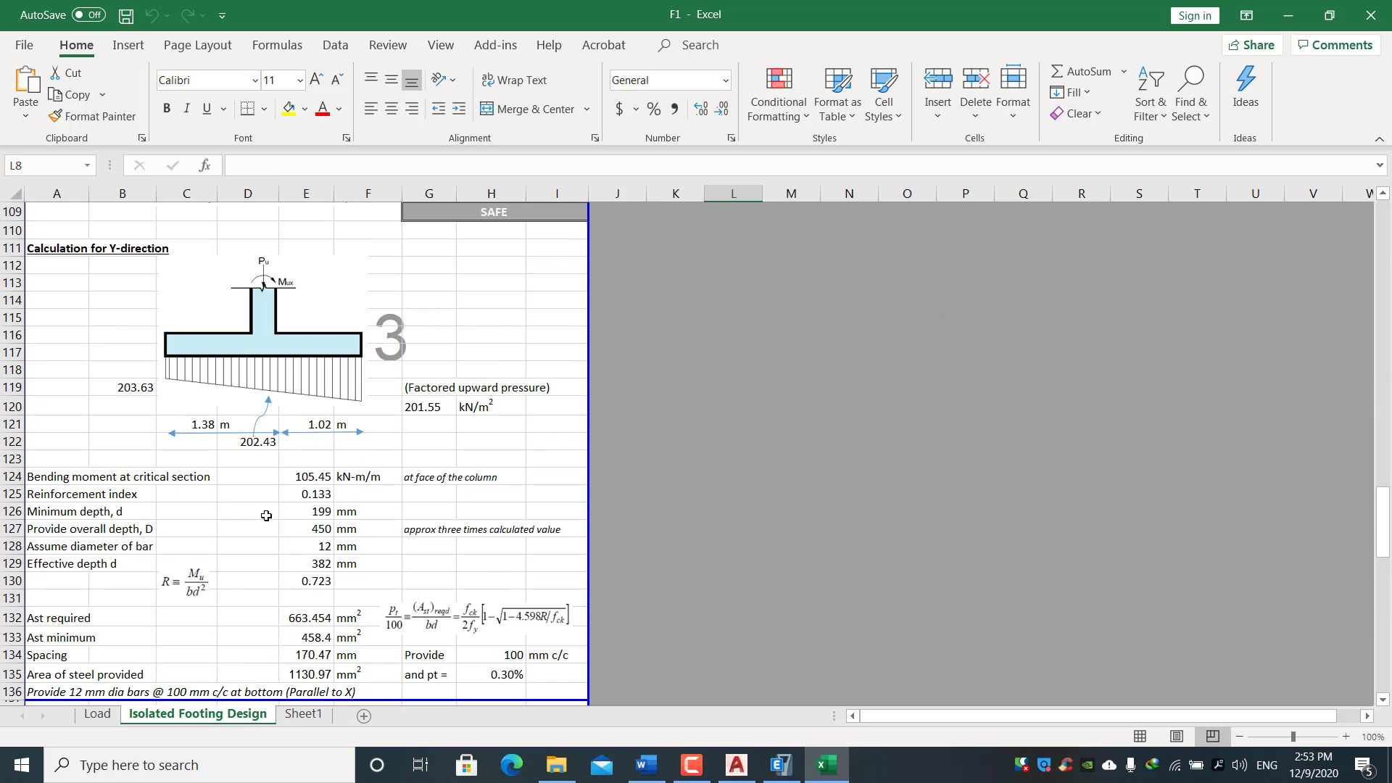
pyautogui.scroll(-12, 266, 516)
pyautogui.scroll(20, 397, 601)
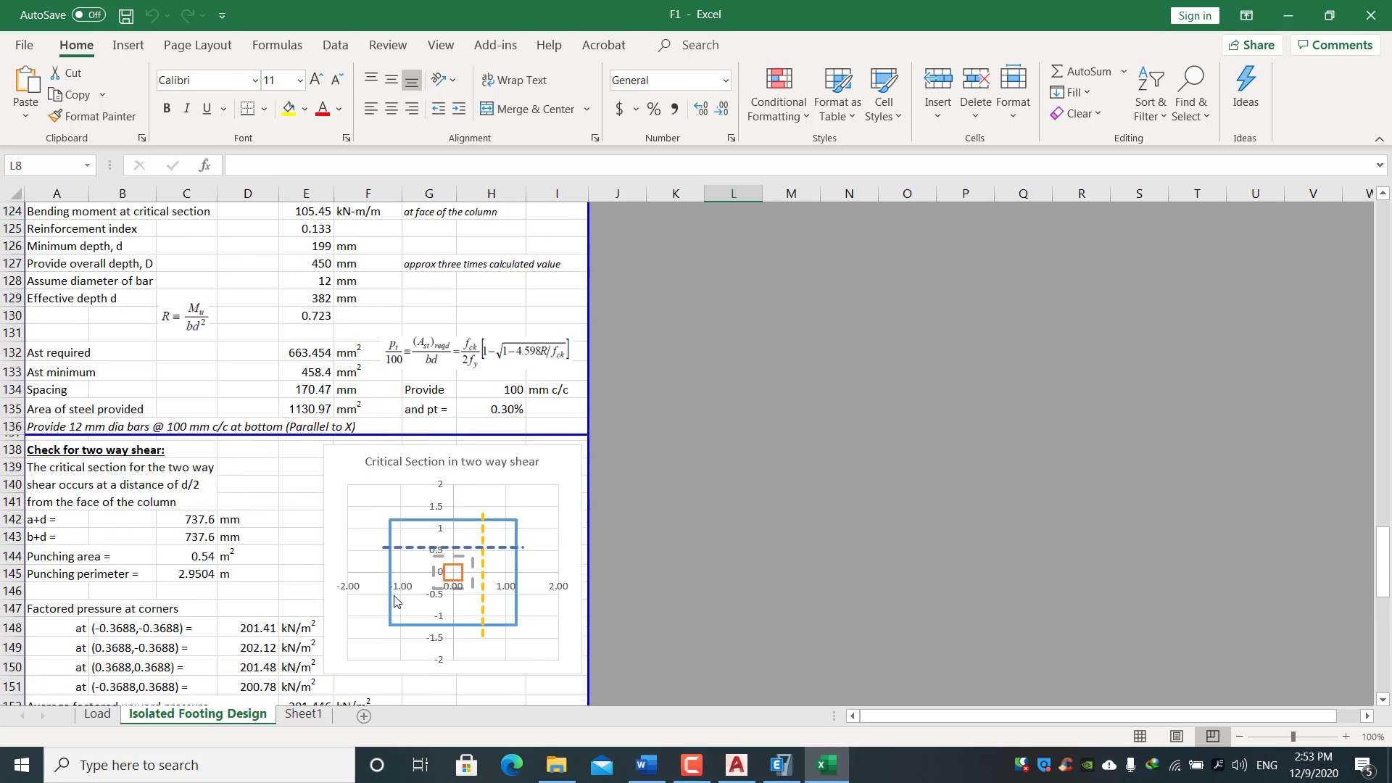
pyautogui.scroll(-10, 396, 602)
pyautogui.click(556, 765)
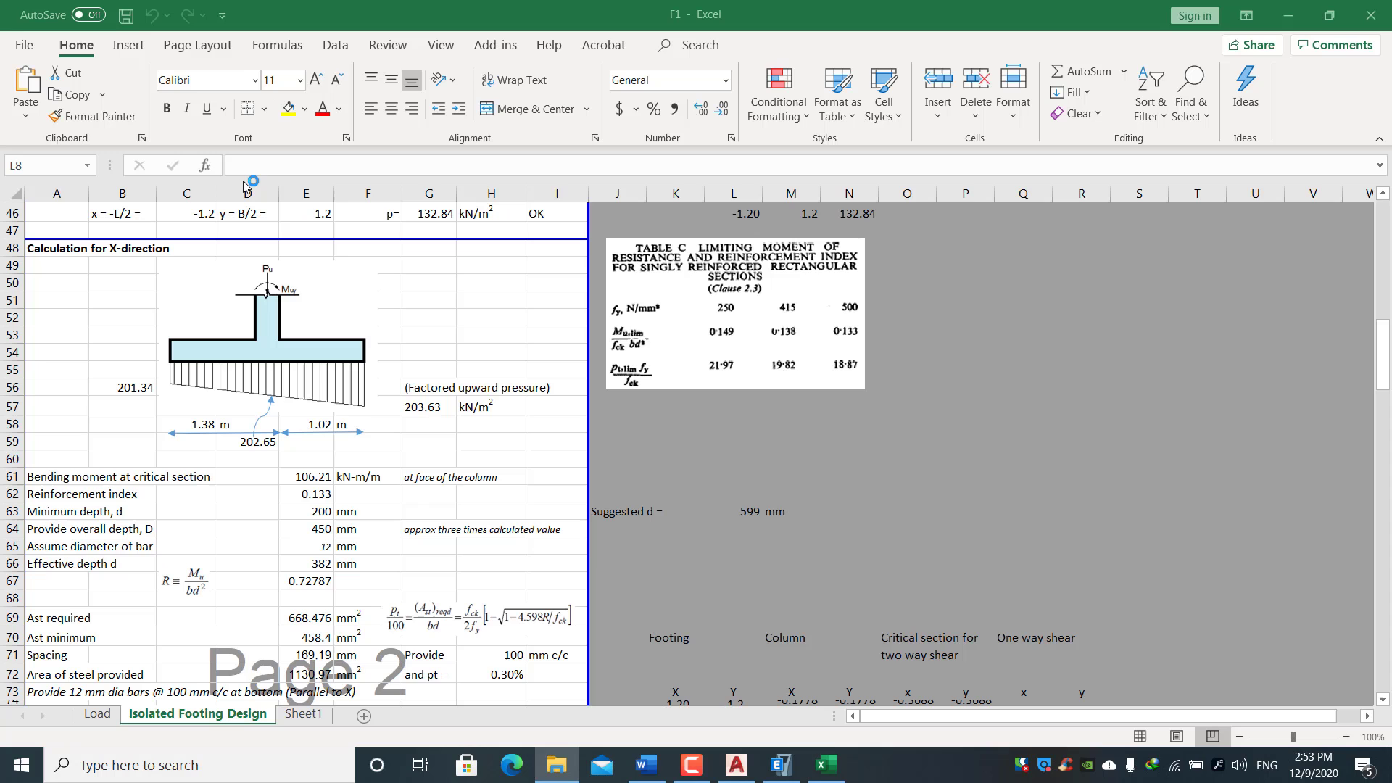
# Bring up the COMBINED FOOTING workbook at the top of its inputs and footing size, then return to DESIGN FILES.
pyautogui.hotkey('alt', 'Tab')
pyautogui.click(777, 460)
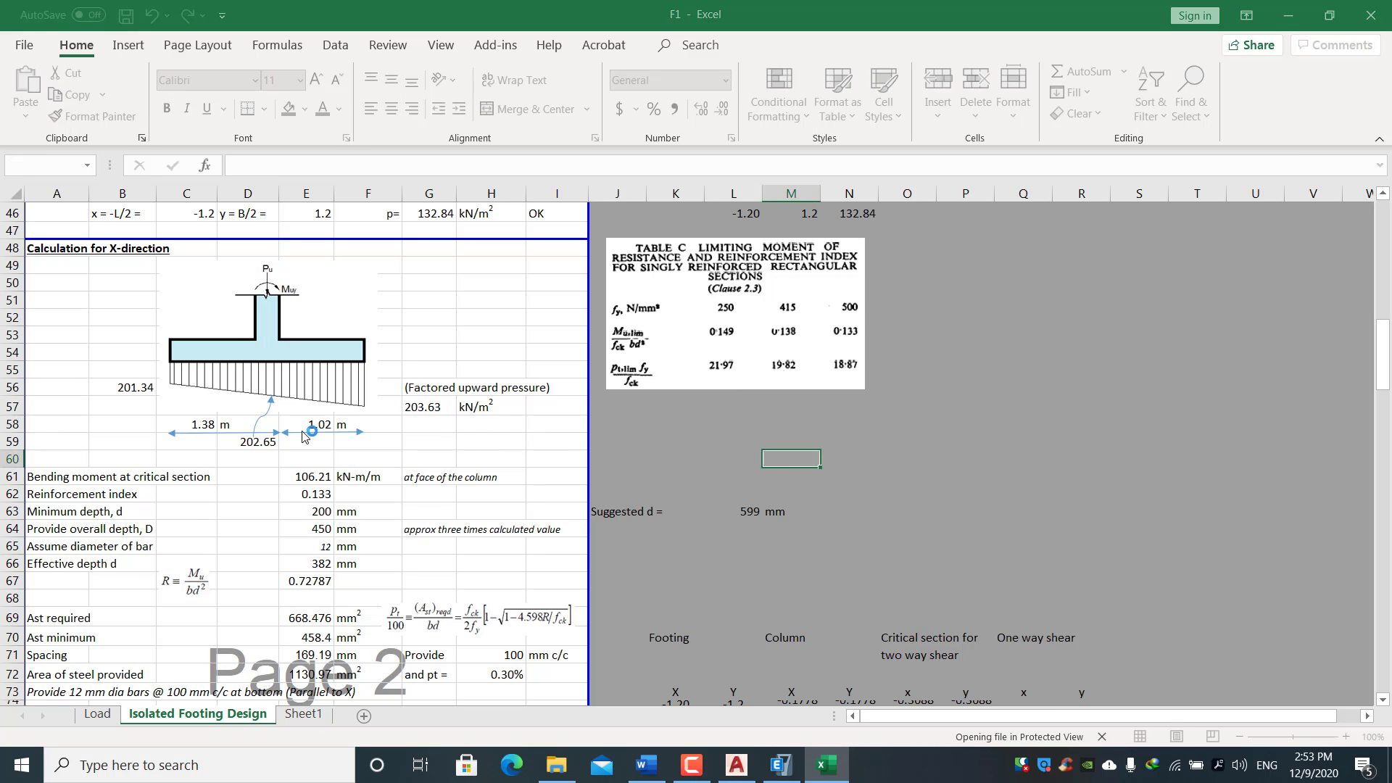
pyautogui.scroll(15, 383, 450)
pyautogui.scroll(17, 383, 450)
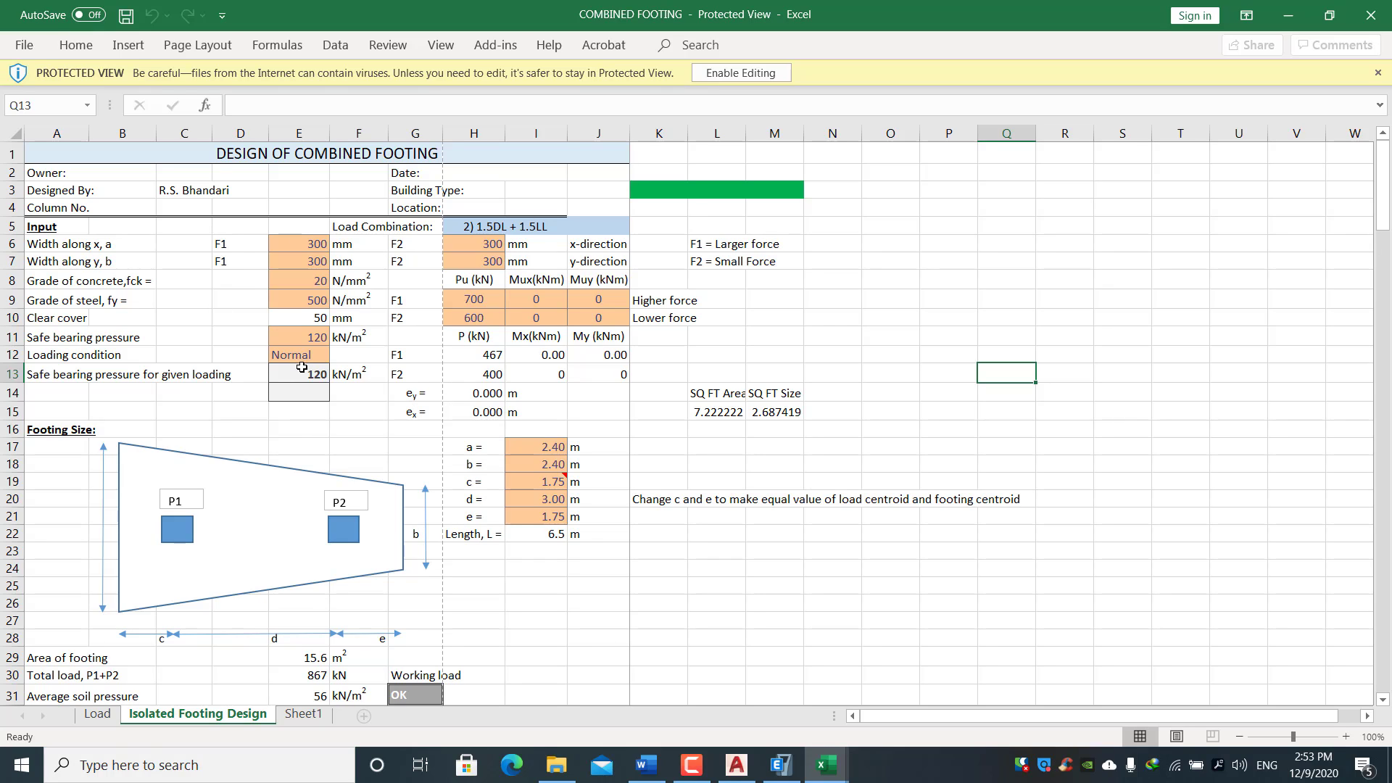
pyautogui.click(692, 765)
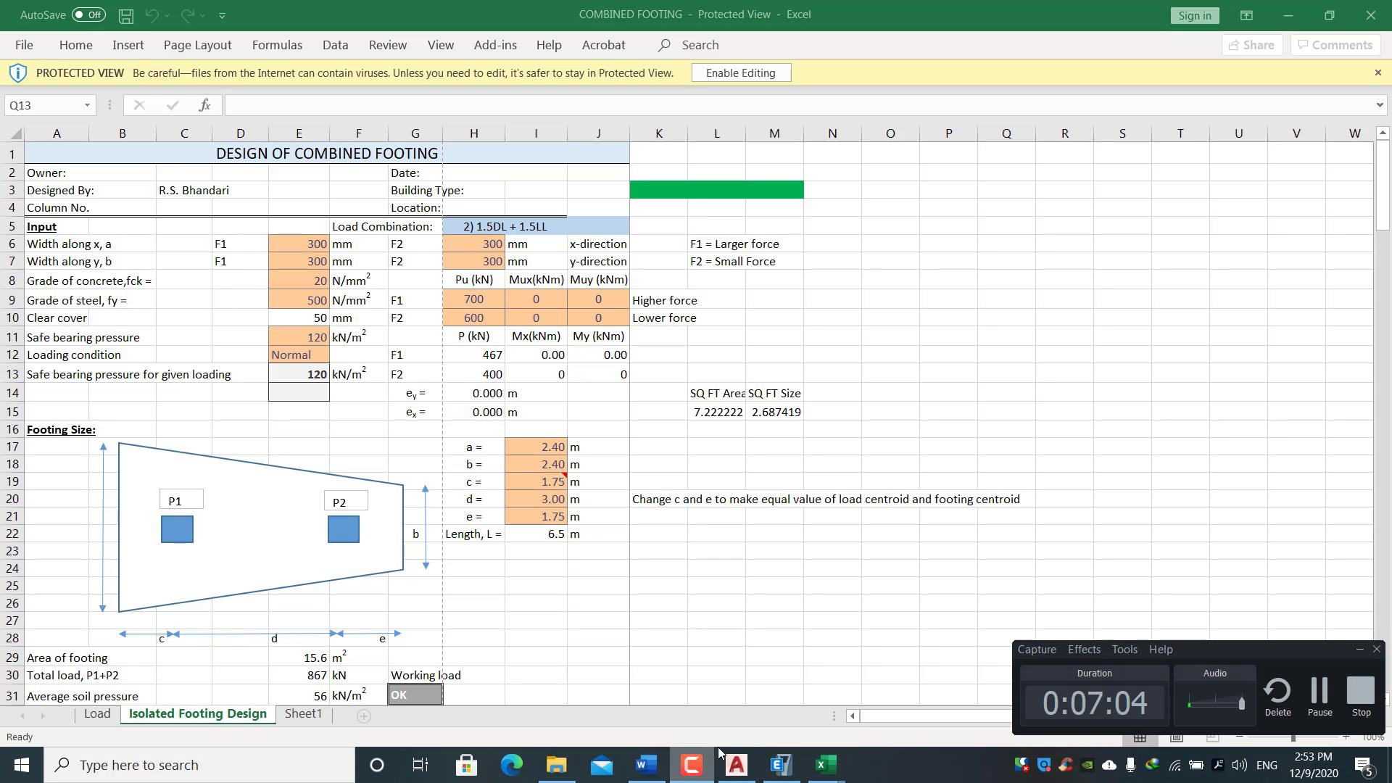
pyautogui.click(1360, 695)
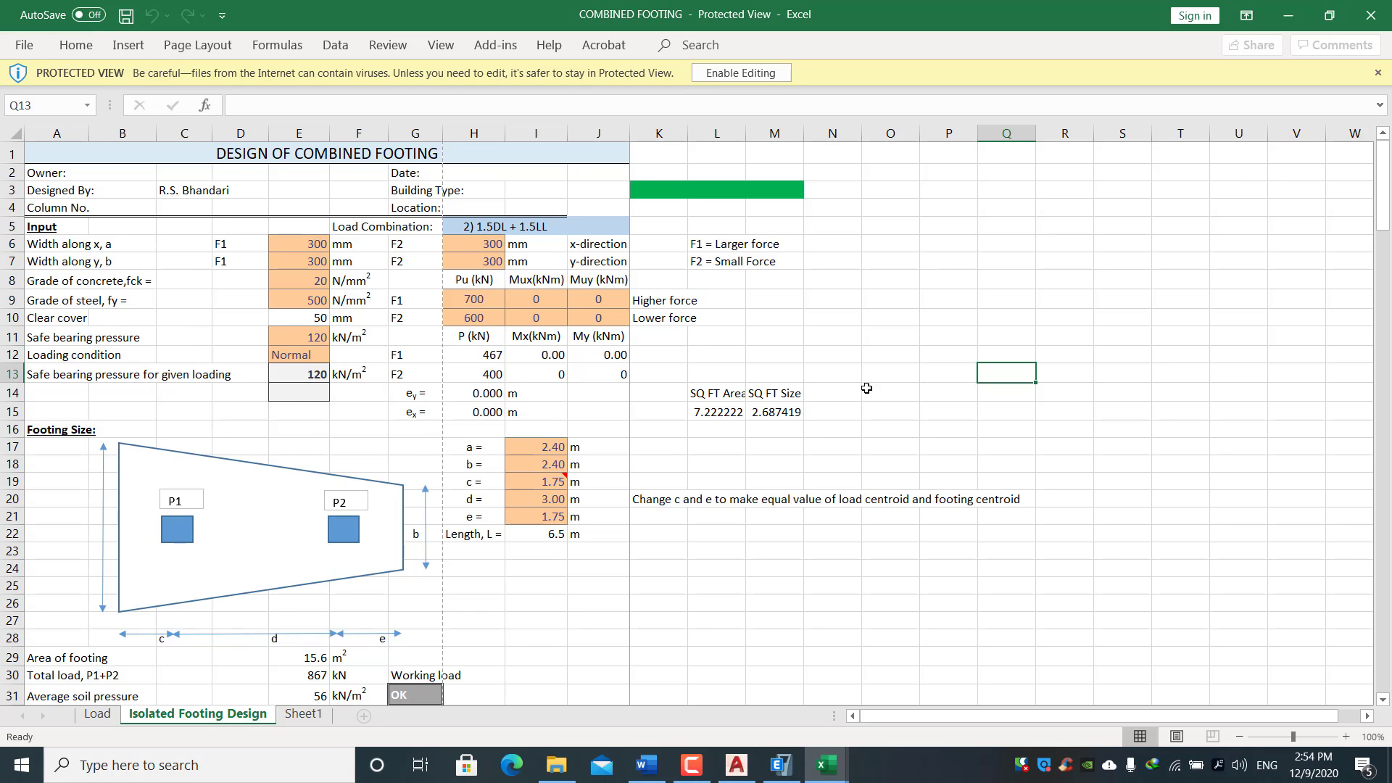
pyautogui.click(556, 765)
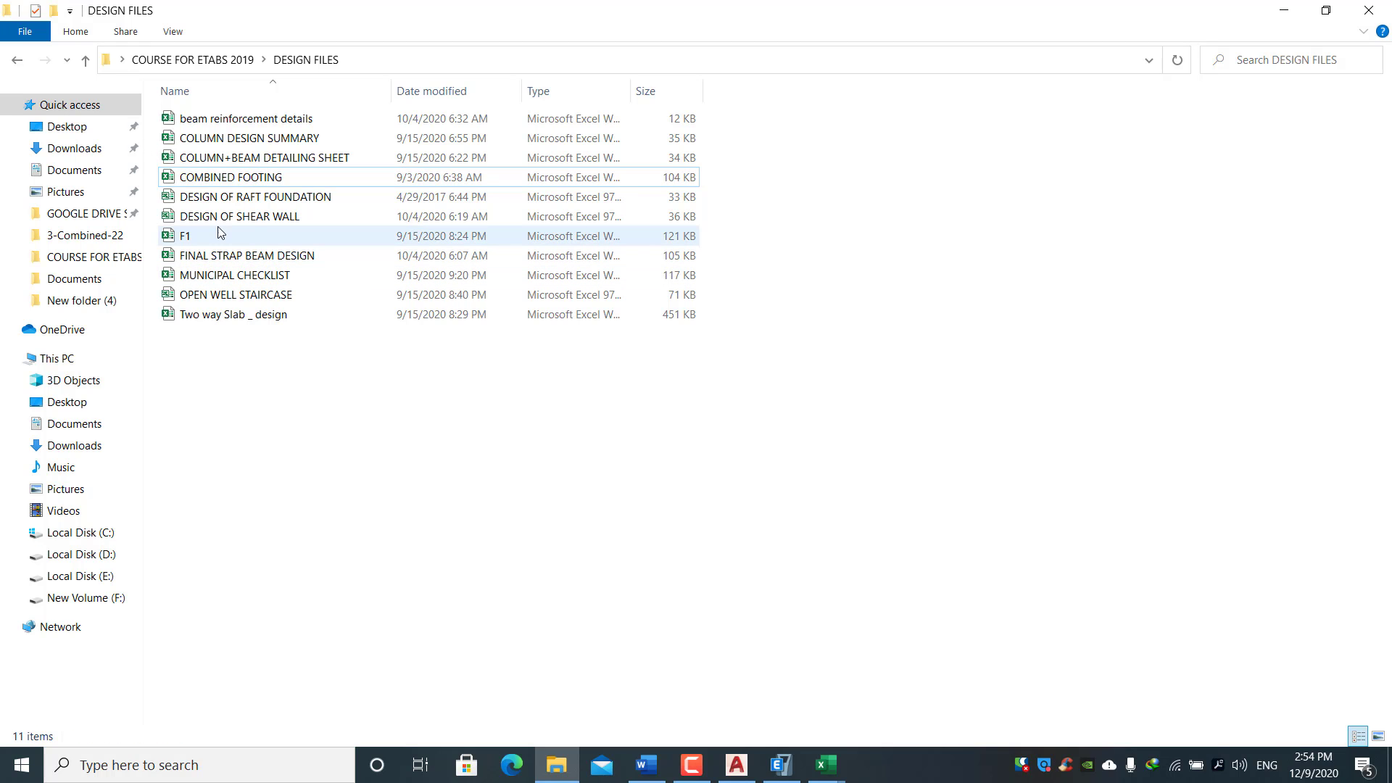
# Open the DESIGN OF RAFT FOUNDATION workbook, scroll through it, and minimize it.
pyautogui.doubleClick(265, 199)
pyautogui.scroll(-8, 295, 440)
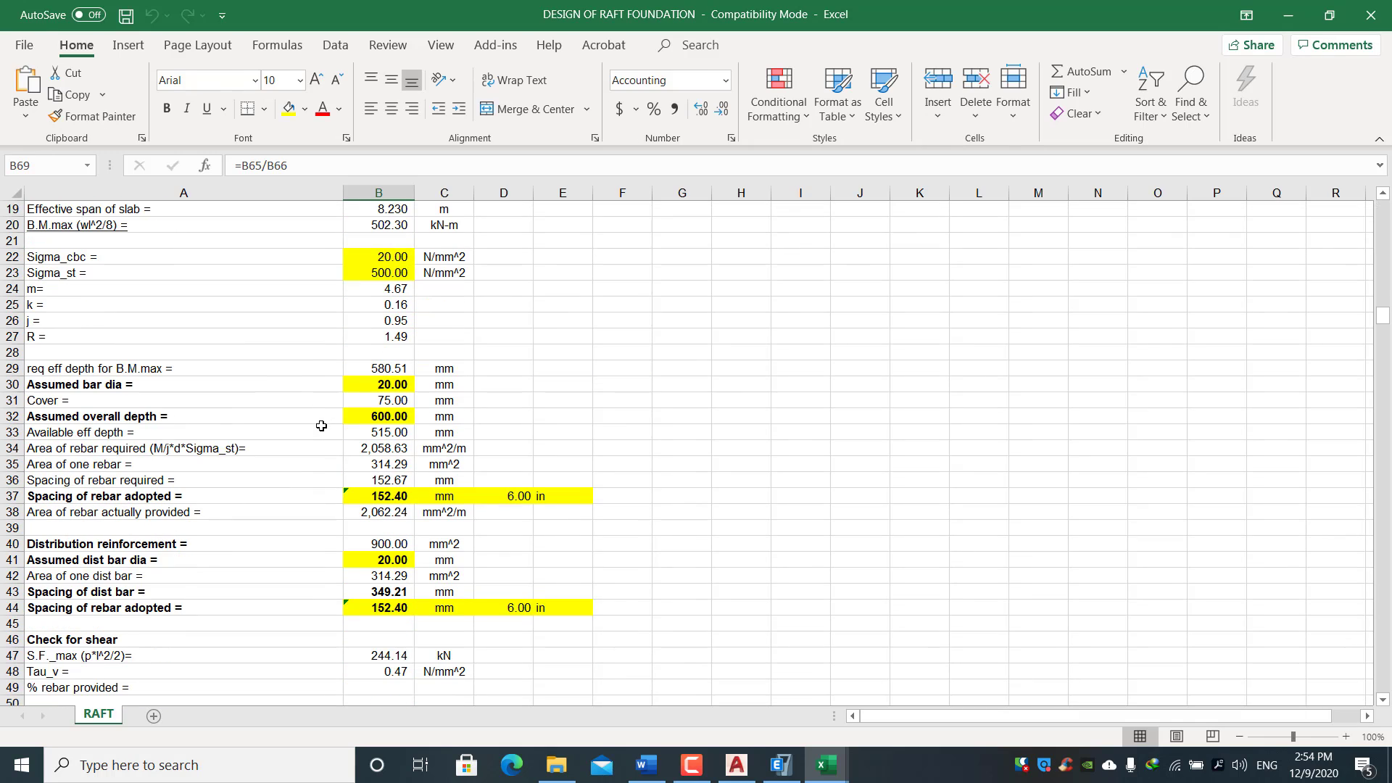
pyautogui.scroll(-3, 320, 514)
pyautogui.scroll(-5, 413, 583)
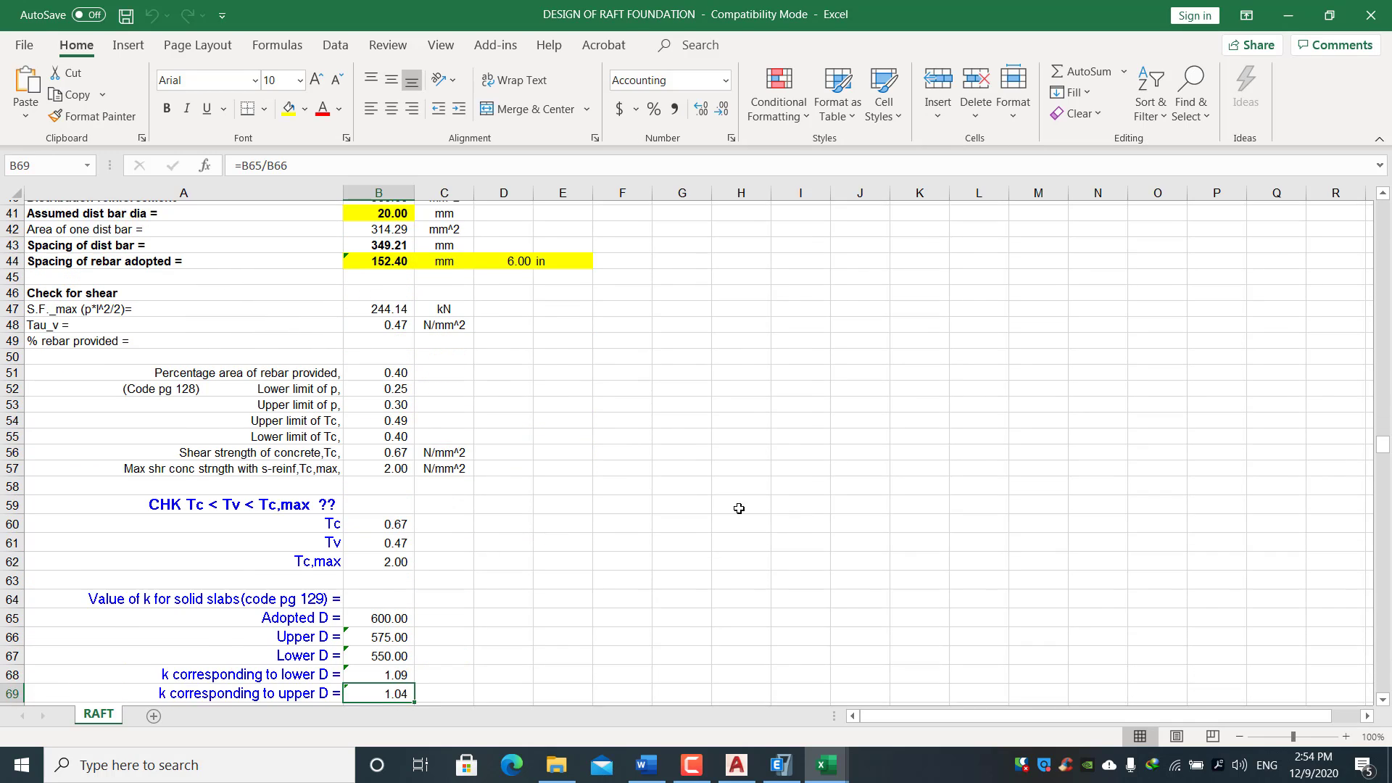
pyautogui.click(1288, 14)
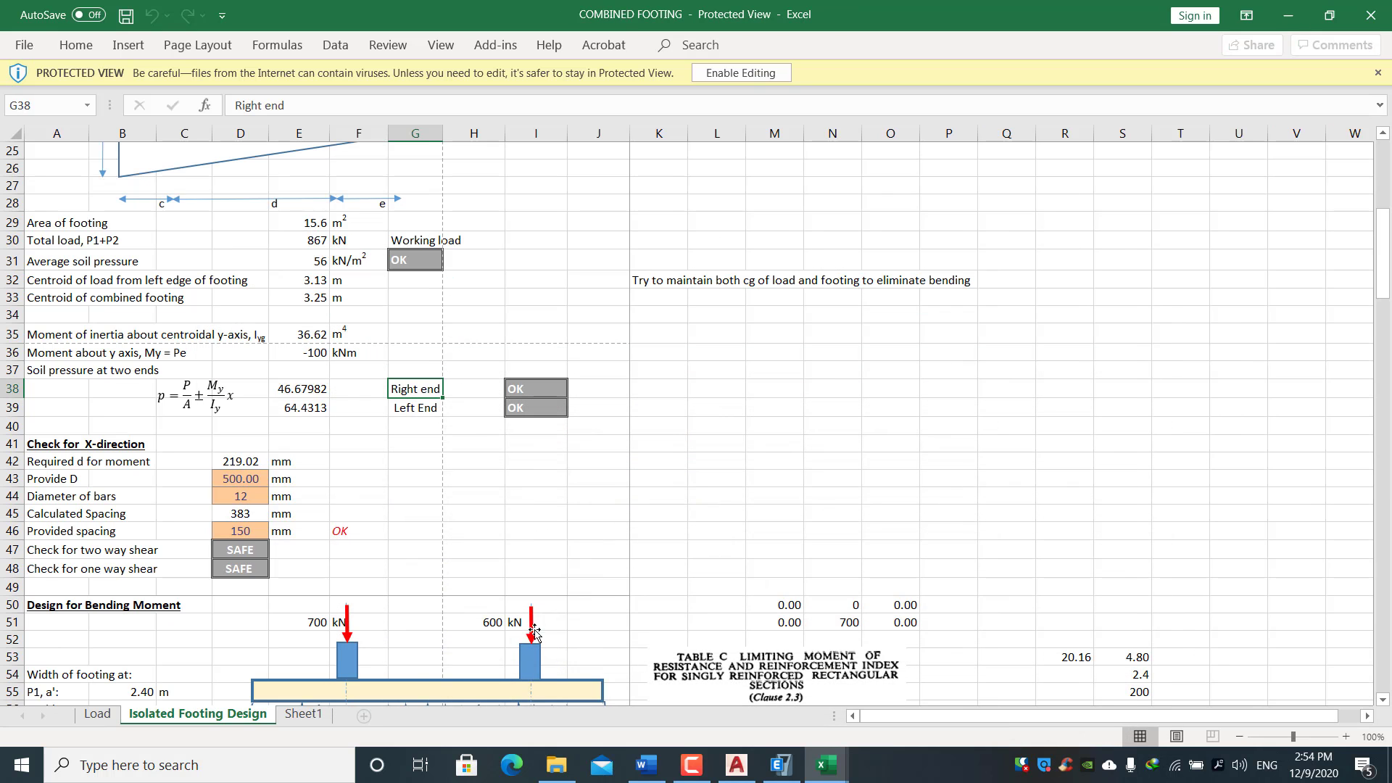
# Open the DESIGN OF SHEAR WALL workbook, scroll through it, then return to DESIGN FILES.
pyautogui.click(554, 766)
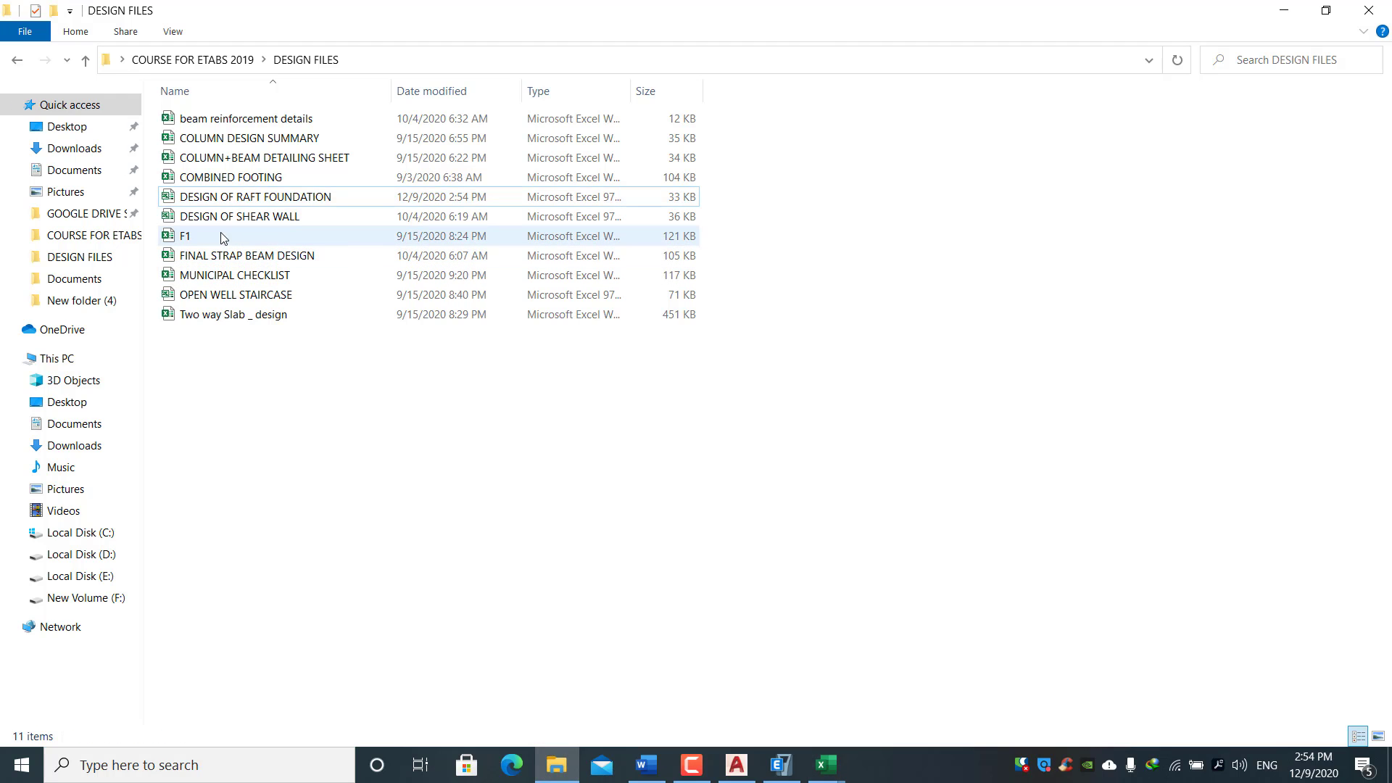
pyautogui.click(231, 217)
pyautogui.click(556, 765)
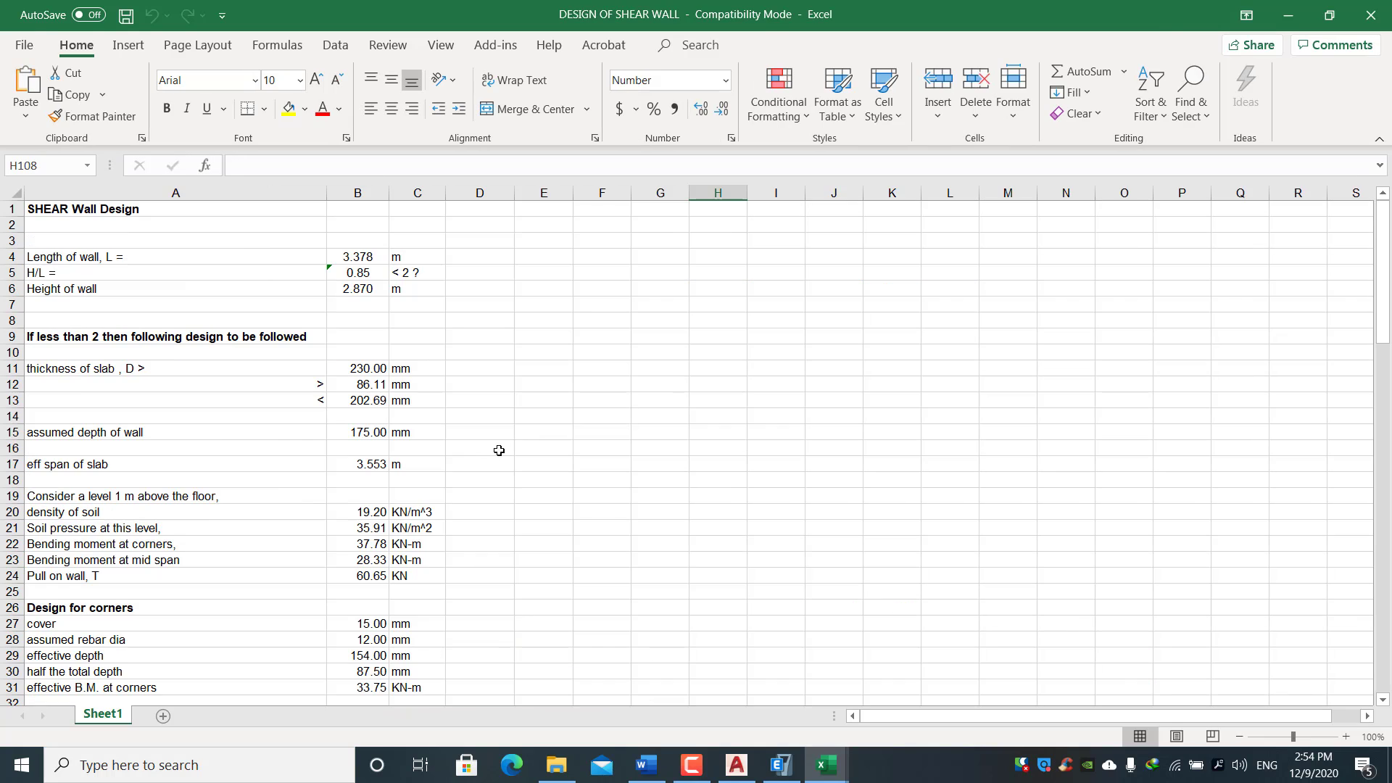
pyautogui.scroll(-4, 205, 478)
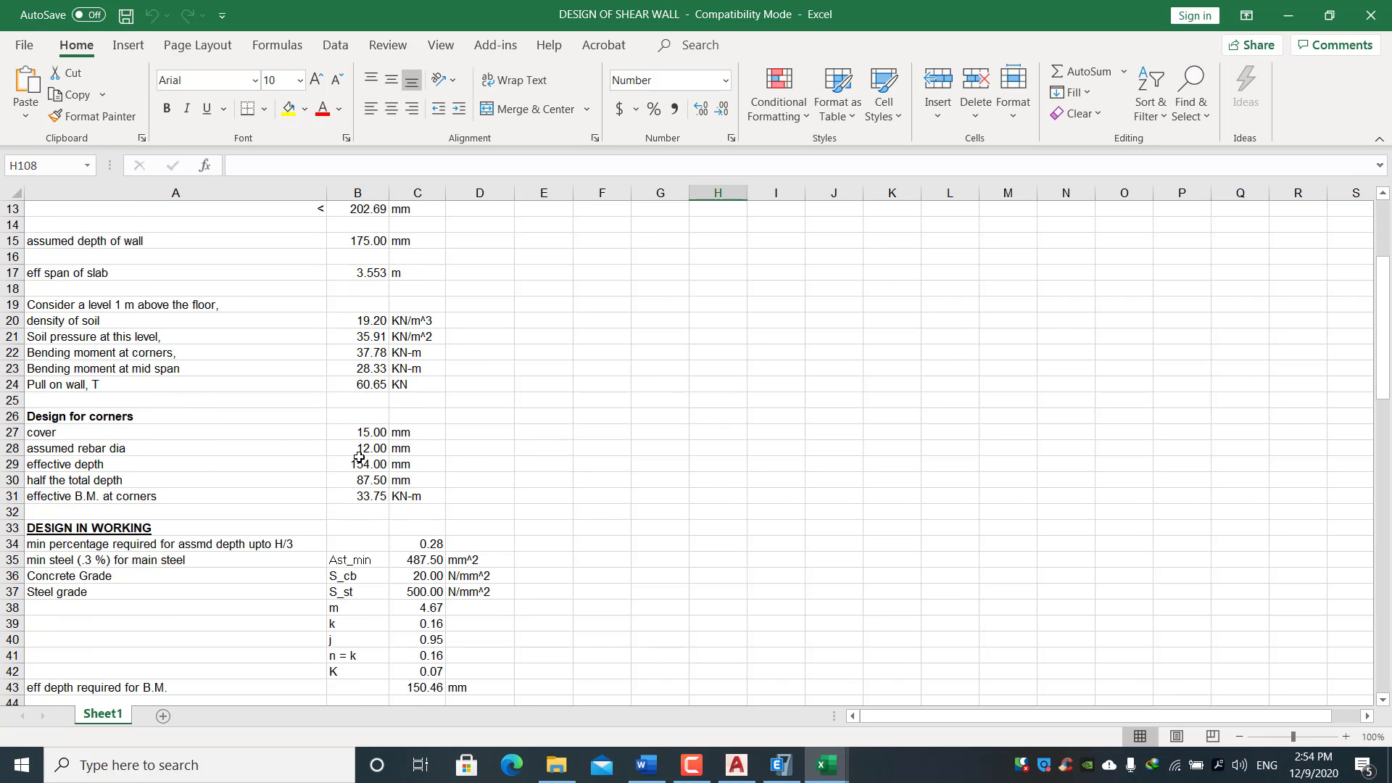
pyautogui.scroll(-20, 384, 659)
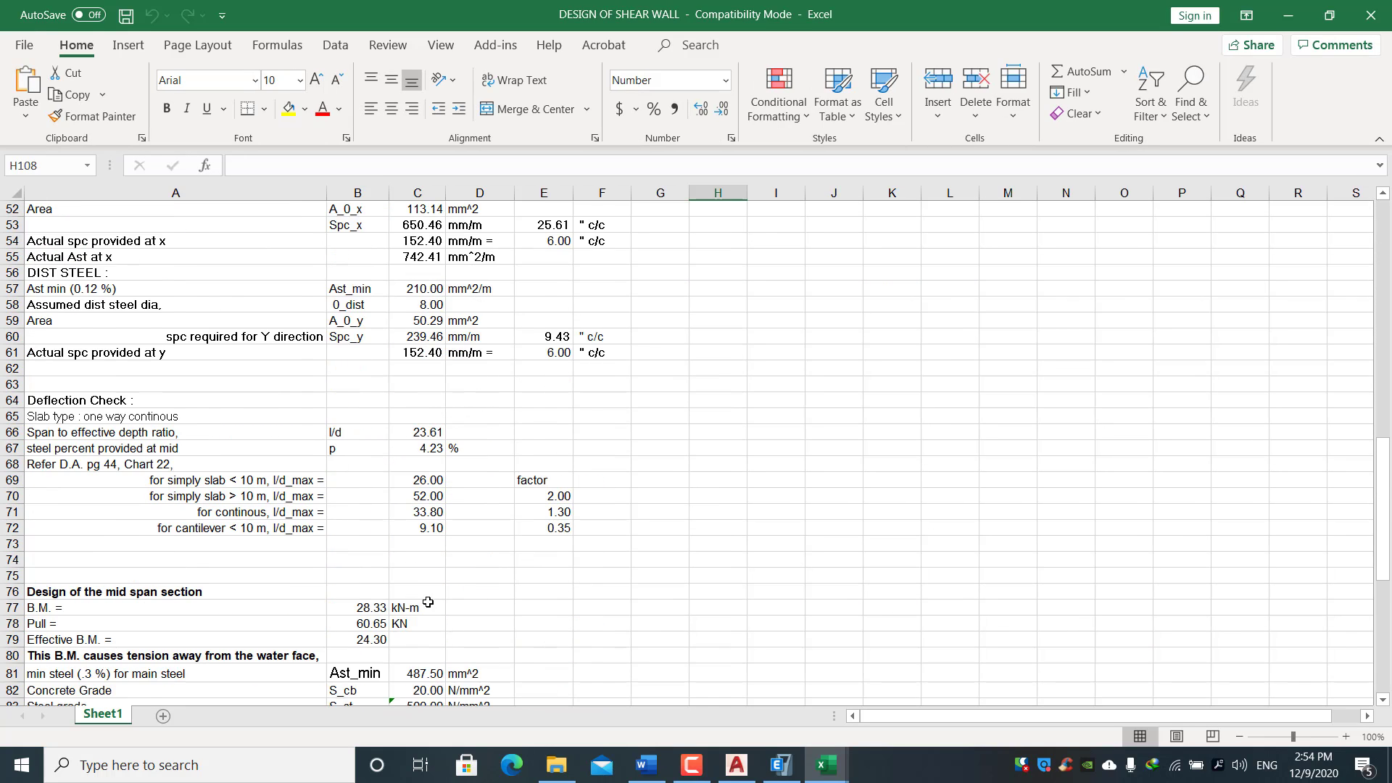
pyautogui.click(1289, 15)
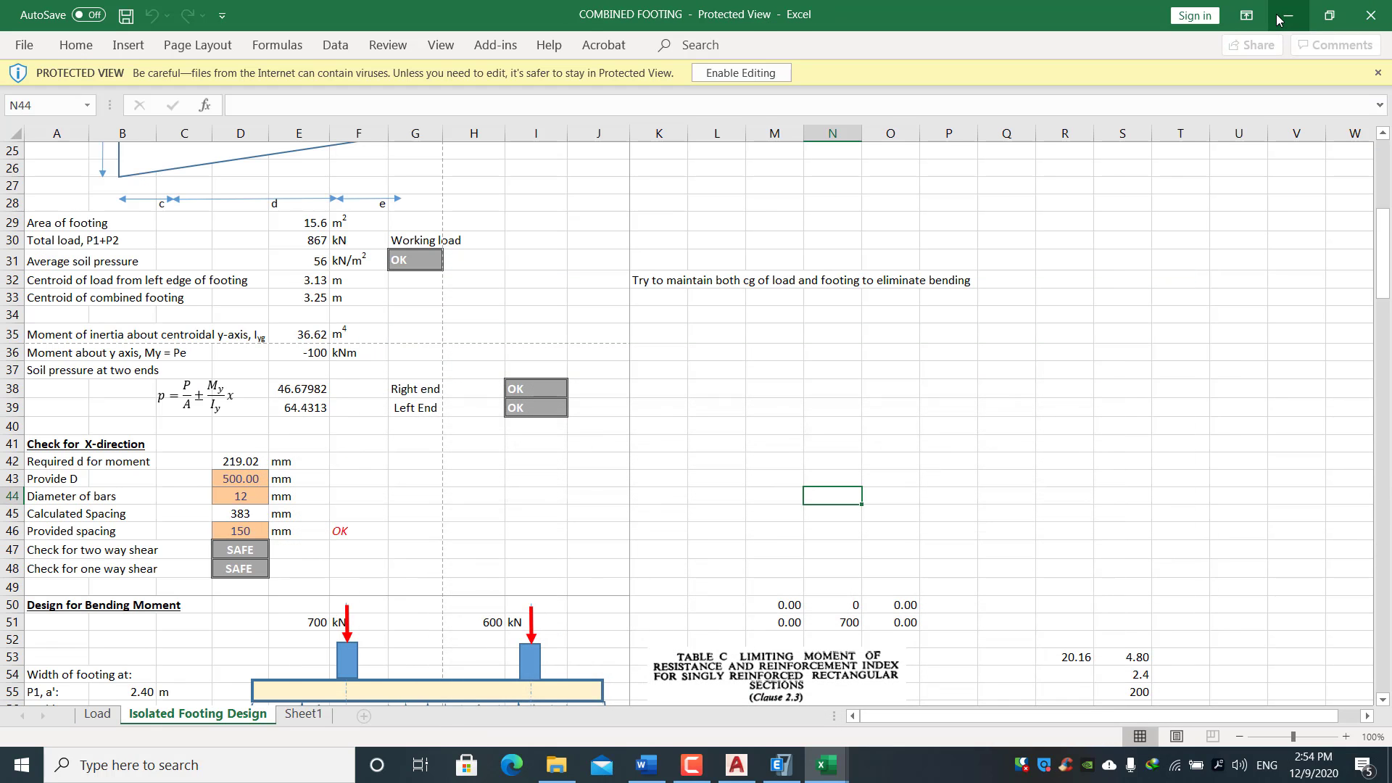
pyautogui.click(556, 751)
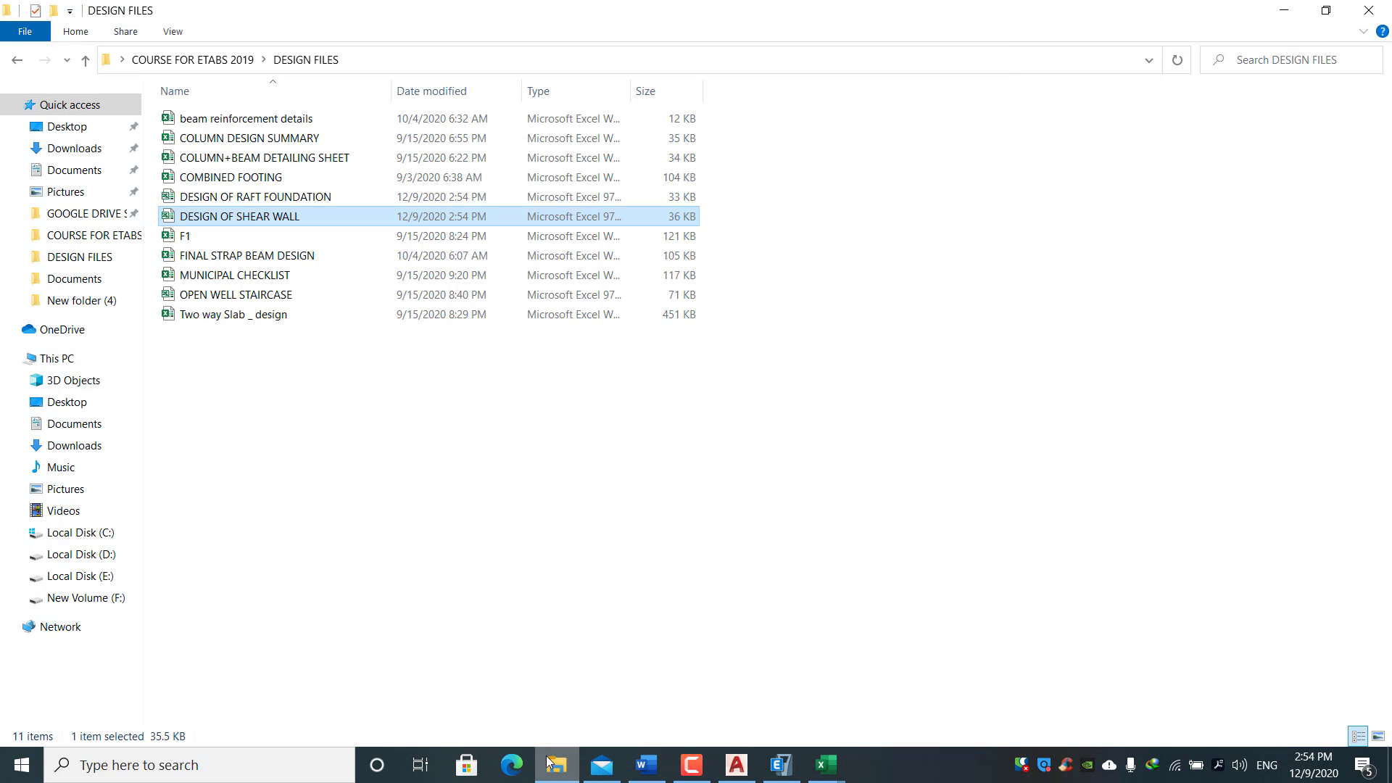
# Open the FINAL STRAP BEAM DESIGN workbook on its Design of Strap Beam A3-B3 sheet.
pyautogui.click(255, 403)
pyautogui.doubleClick(245, 259)
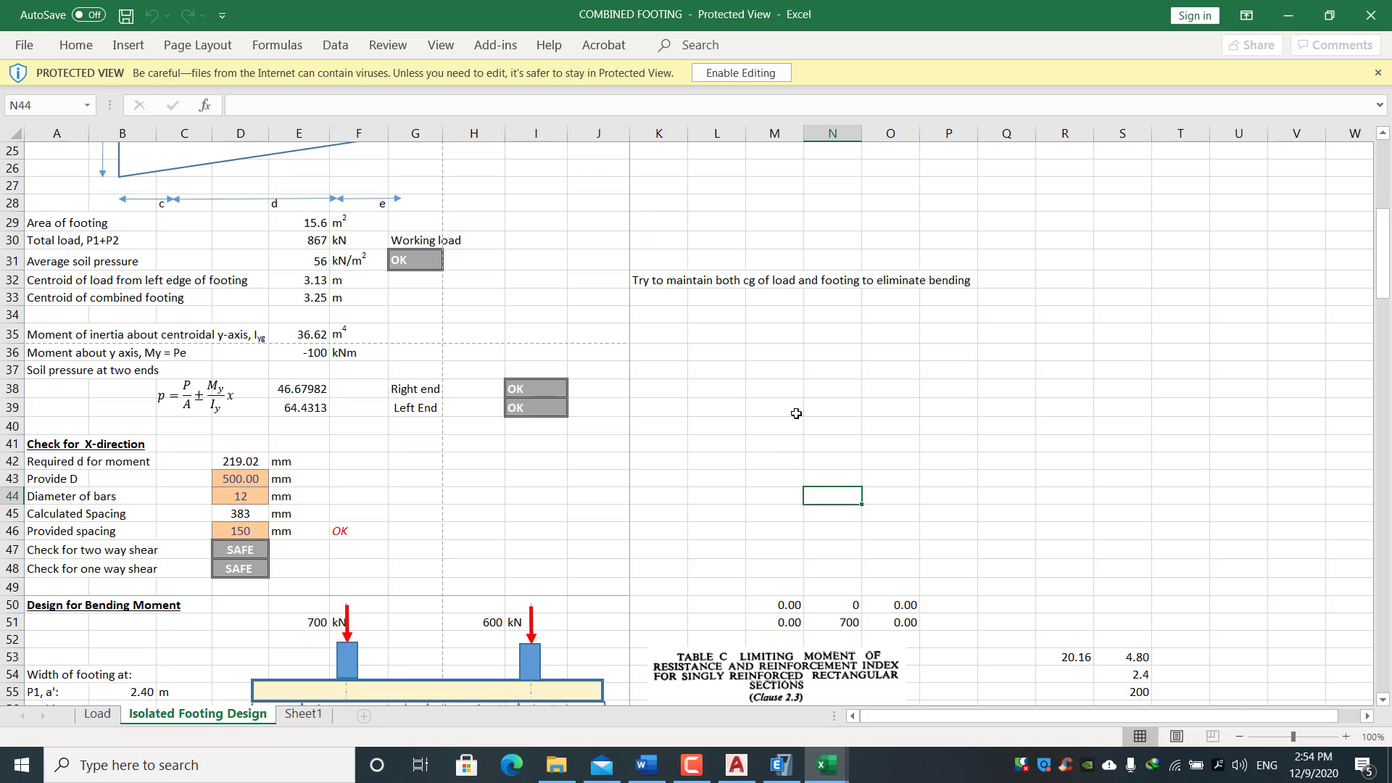
pyautogui.click(945, 370)
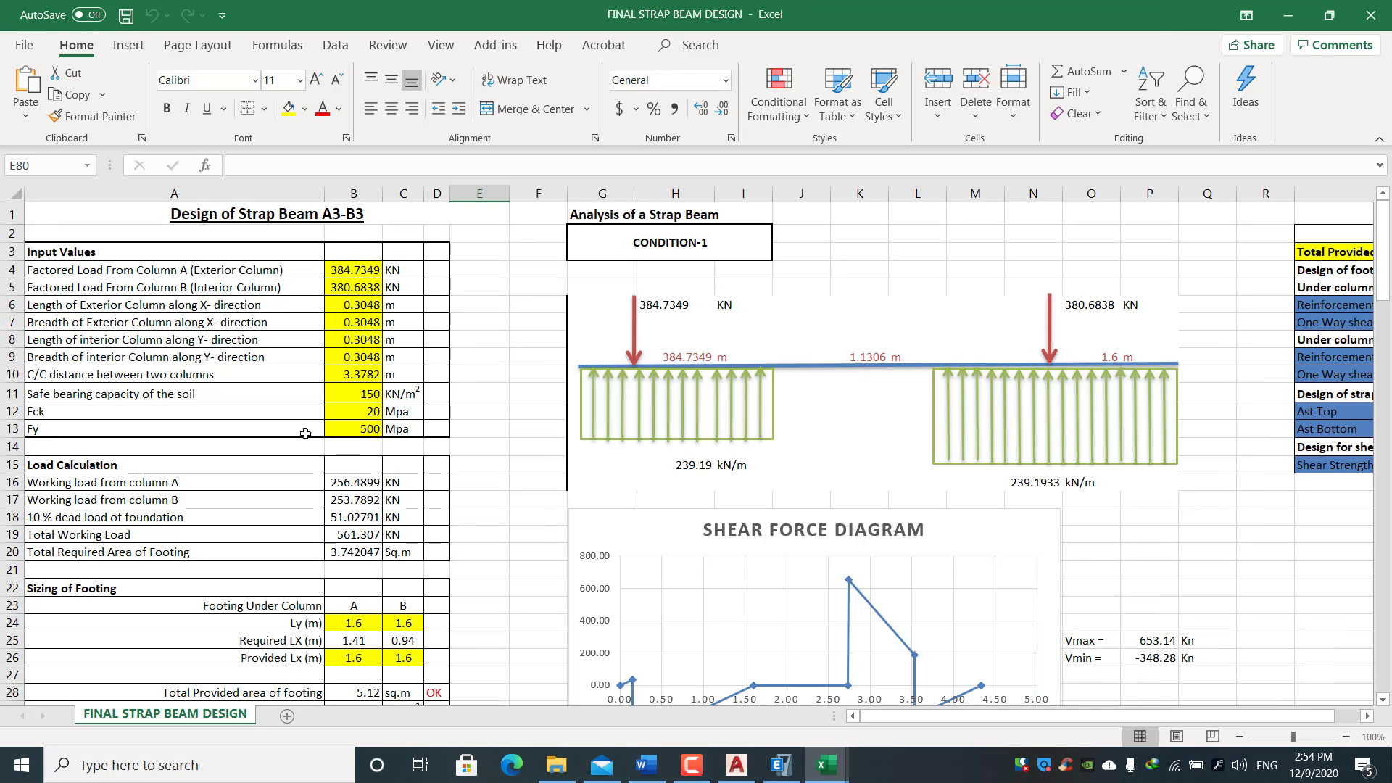
pyautogui.scroll(-2, 218, 416)
pyautogui.click(94, 468)
# Scroll through the strap beam calculations and diagrams, then across to the Quick Check.
pyautogui.scroll(-13, 264, 491)
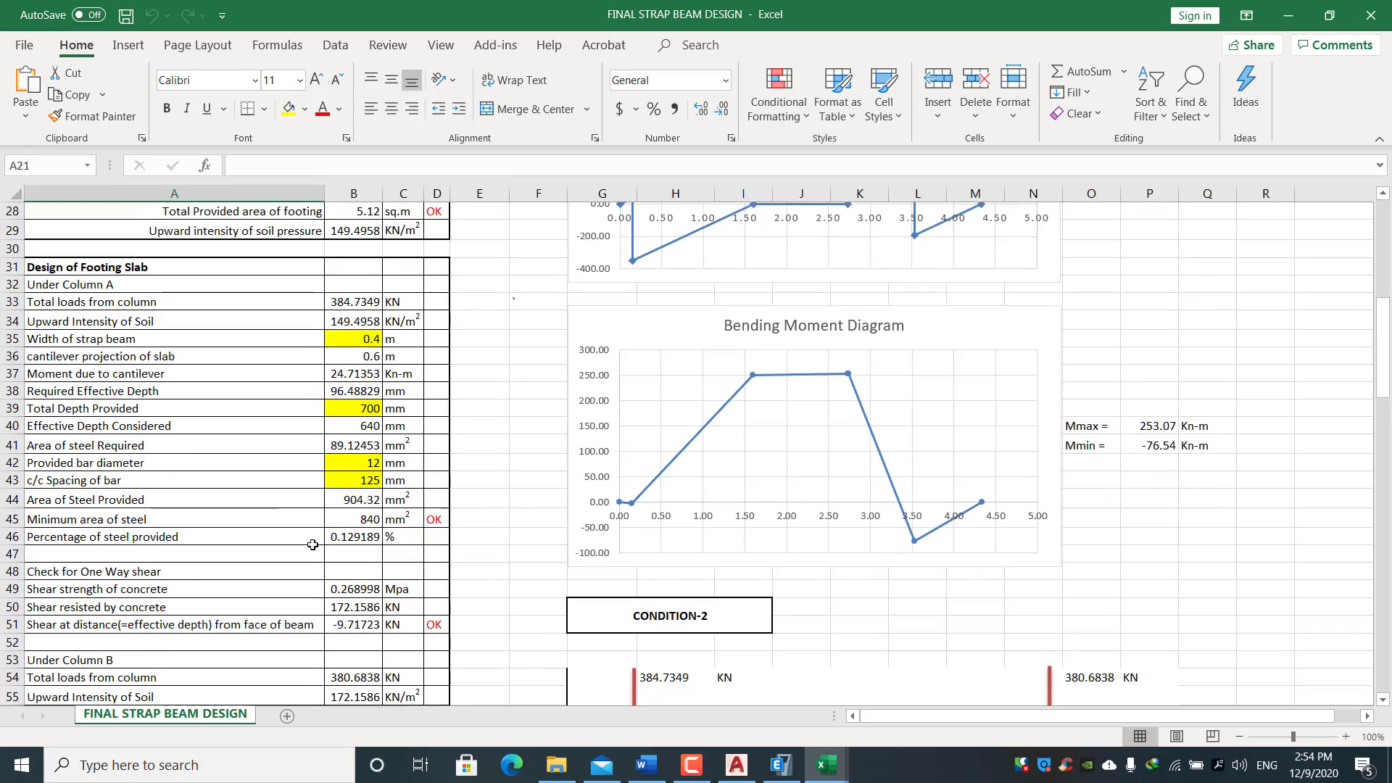
pyautogui.scroll(-19, 264, 491)
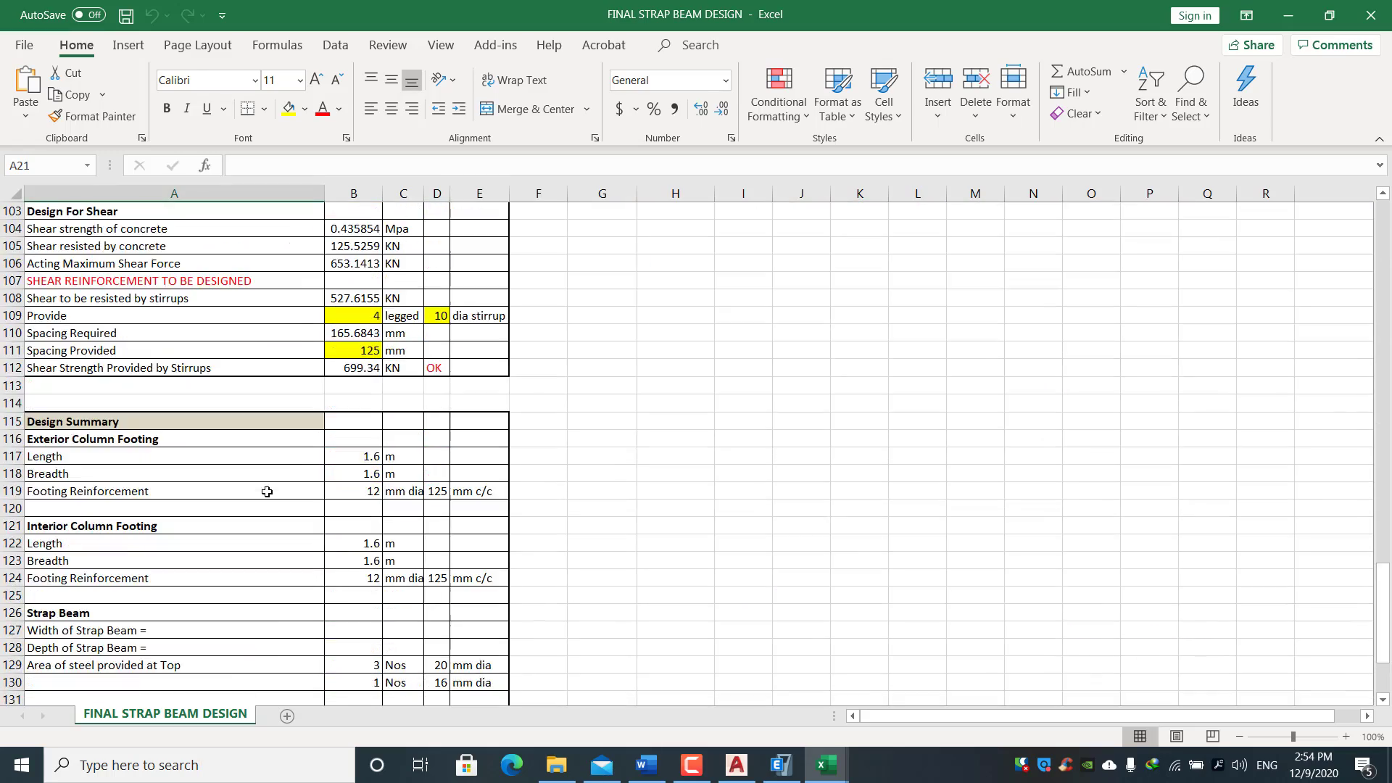
pyautogui.scroll(-6, 435, 584)
pyautogui.scroll(20, 814, 578)
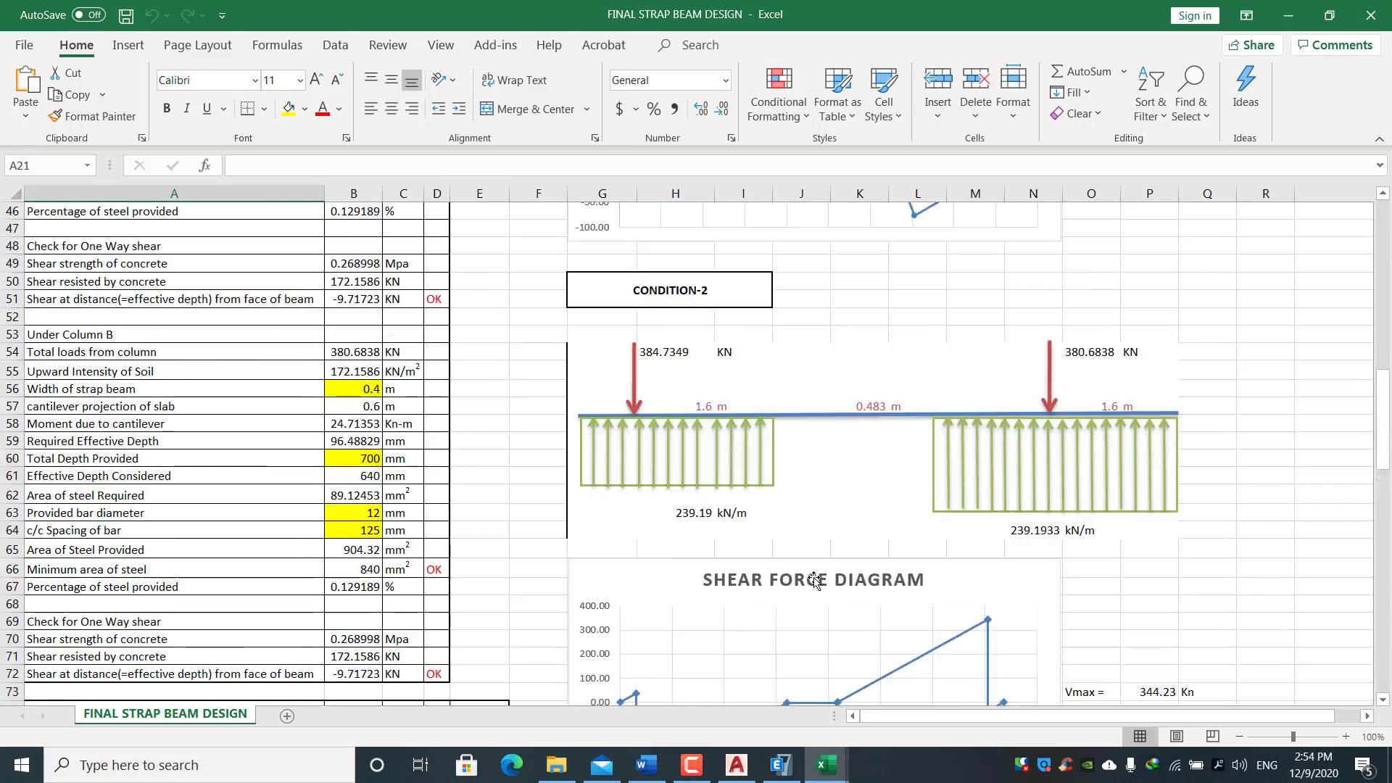
pyautogui.scroll(2, 814, 578)
pyautogui.moveTo(1078, 716); pyautogui.dragTo(1102, 717)
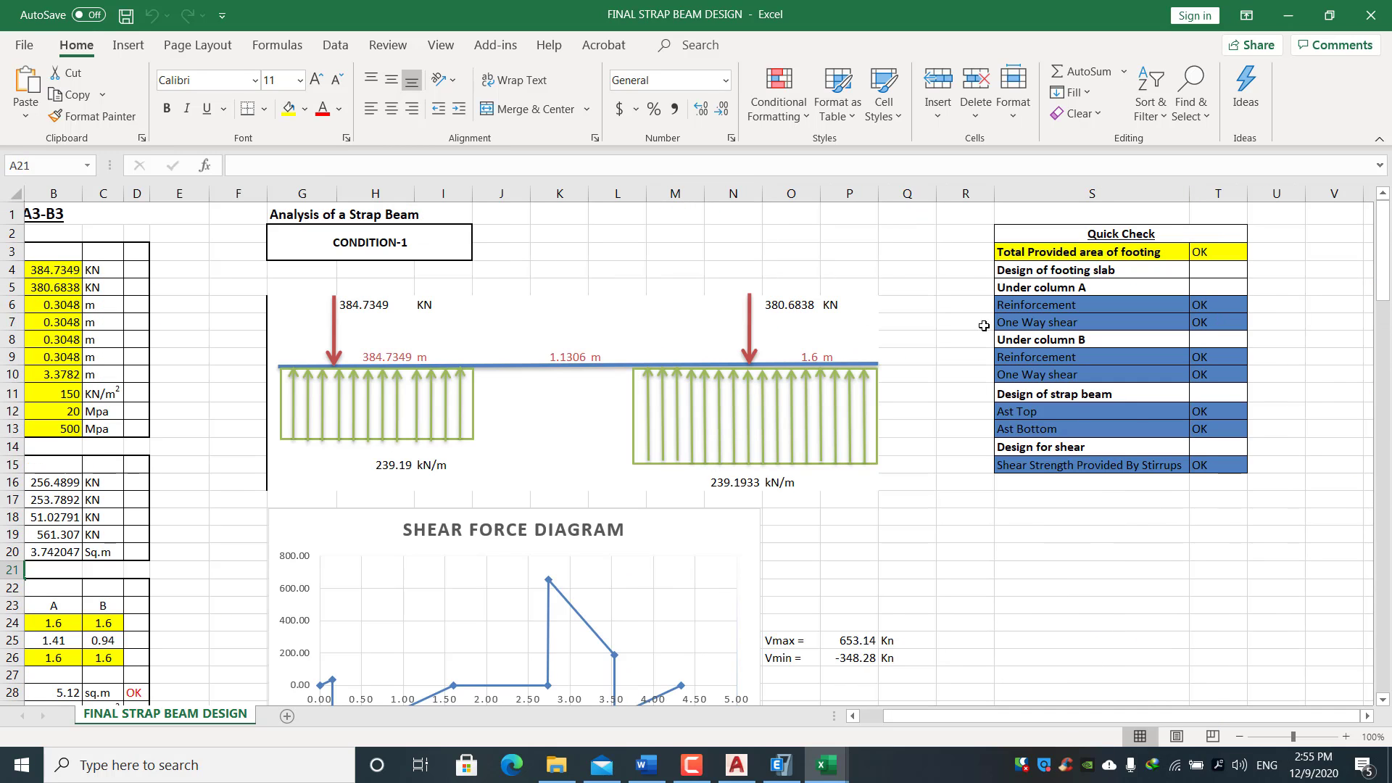
pyautogui.moveTo(899, 716); pyautogui.dragTo(876, 716)
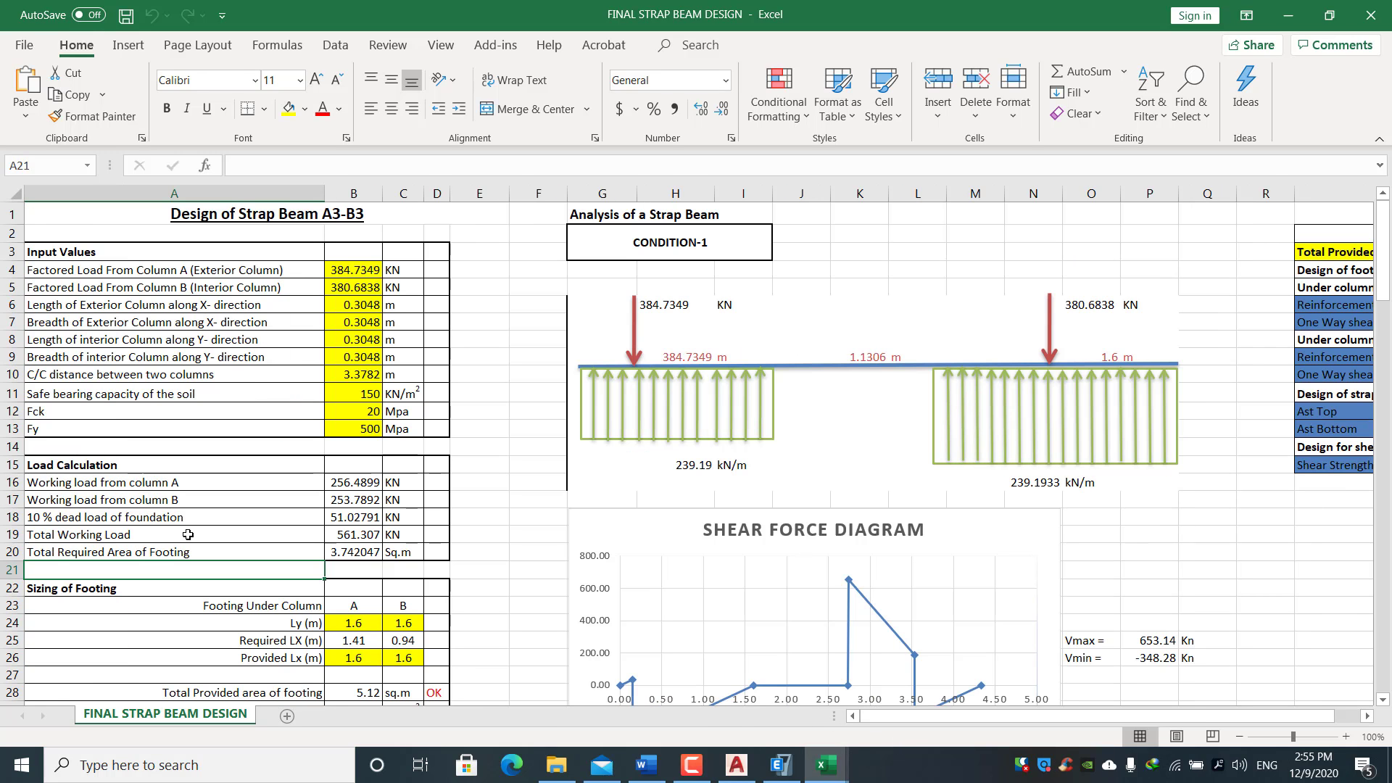
# Minimize the strap beam and combined footing workbooks and the mail window to reach DESIGN FILES.
pyautogui.click(1285, 16)
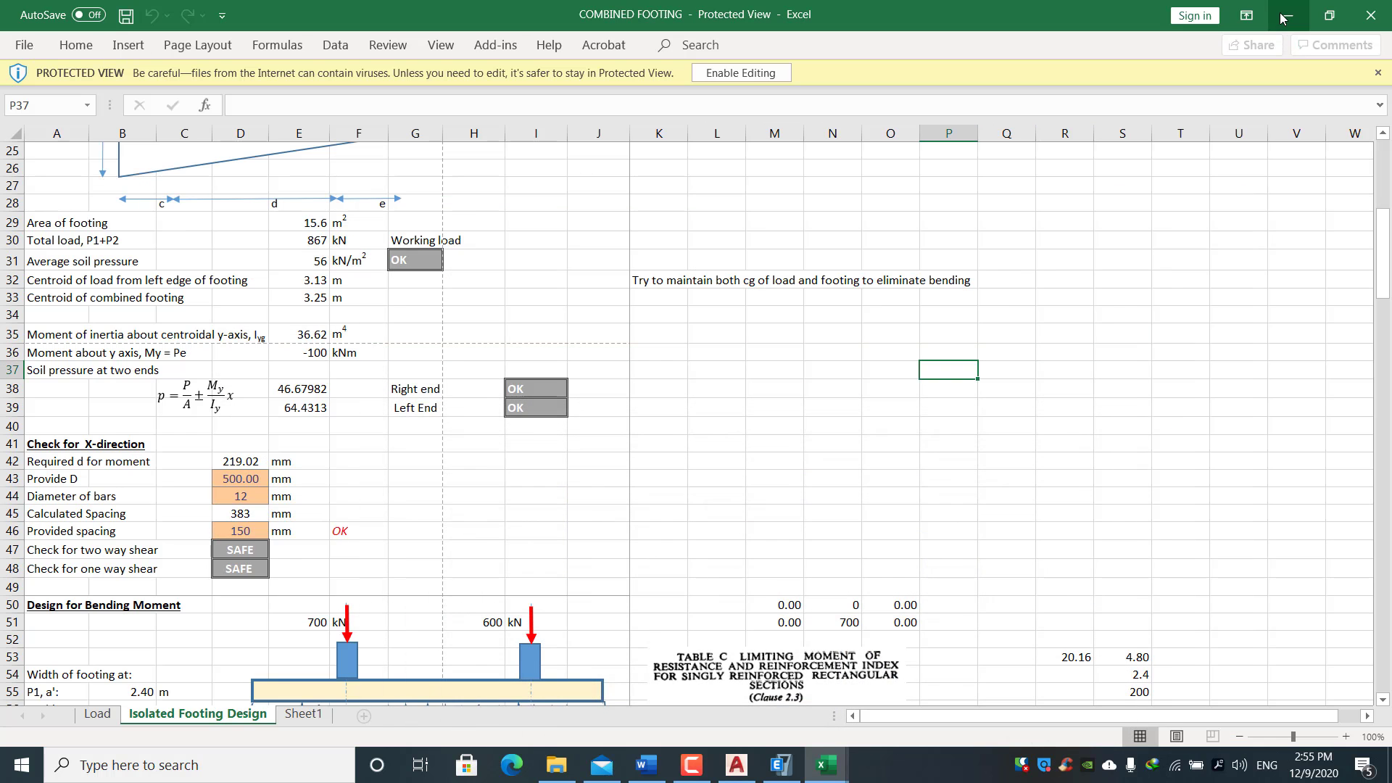
pyautogui.click(1285, 16)
pyautogui.click(602, 765)
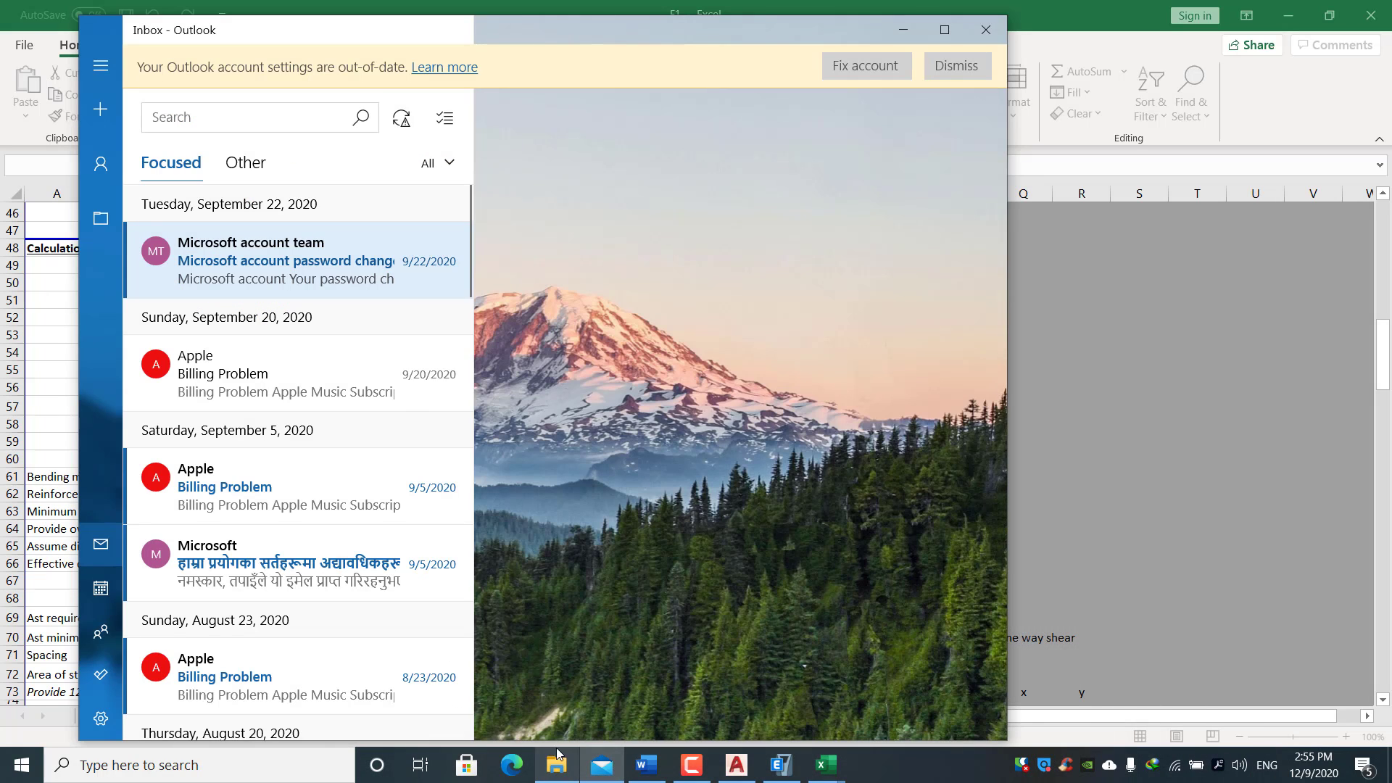
pyautogui.click(891, 37)
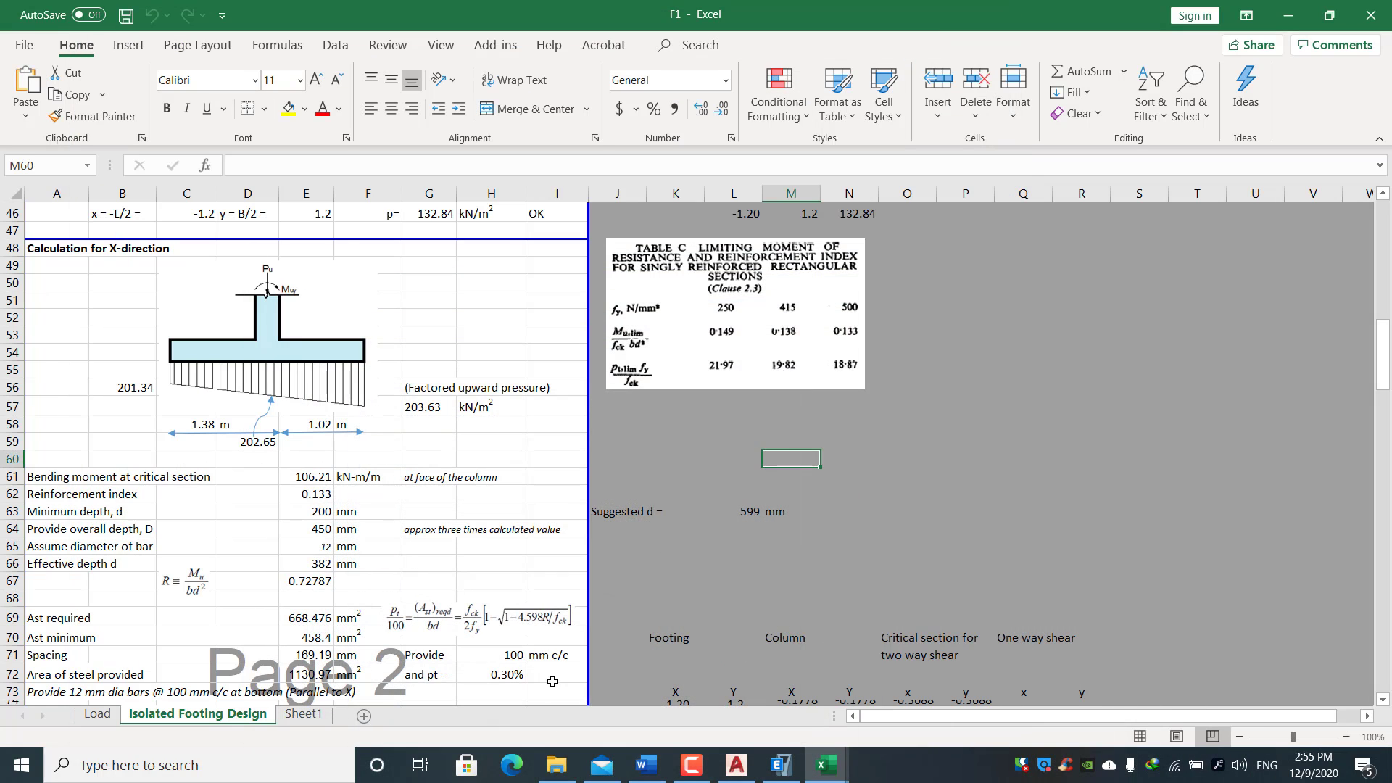
pyautogui.click(567, 775)
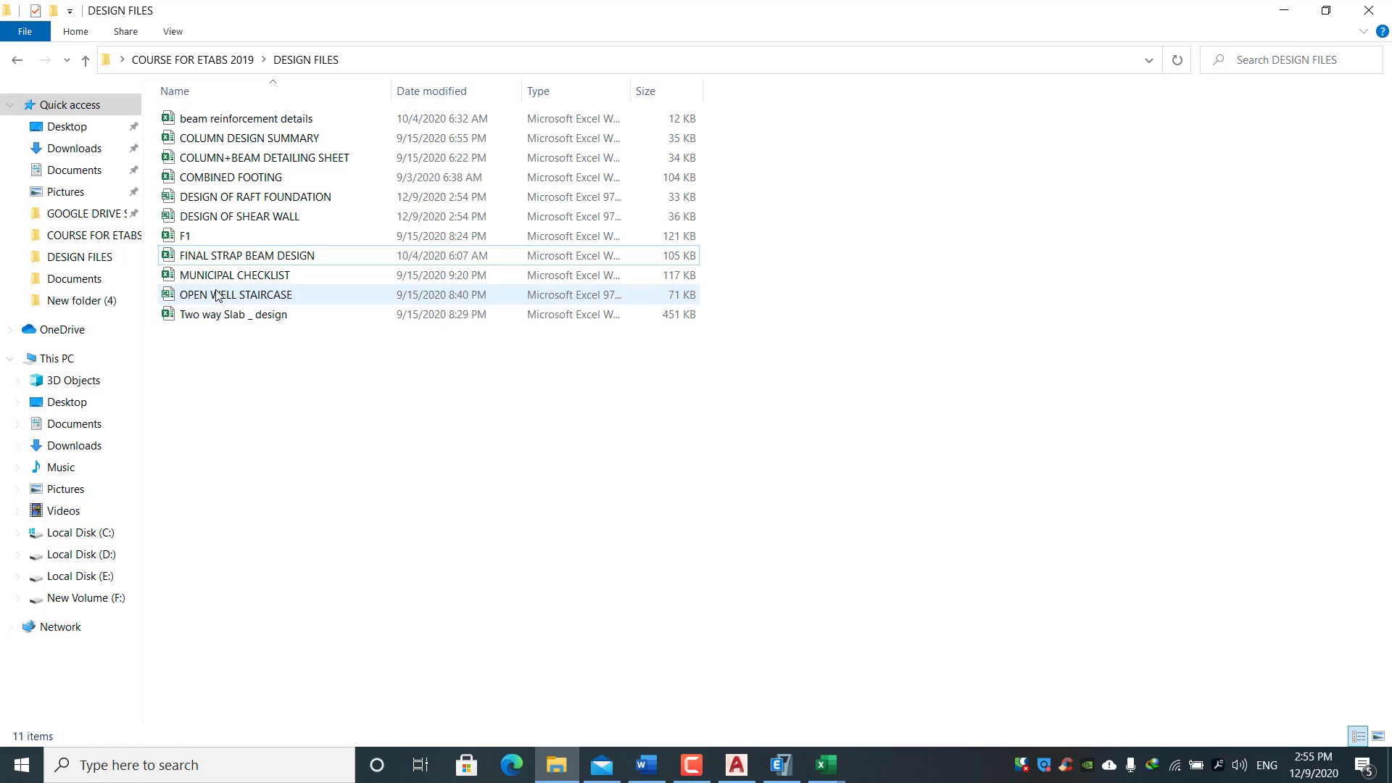
# Open the COLUMN+BEAM DETAILING SHEET workbook, glance across it, and minimize it.
pyautogui.click(241, 158)
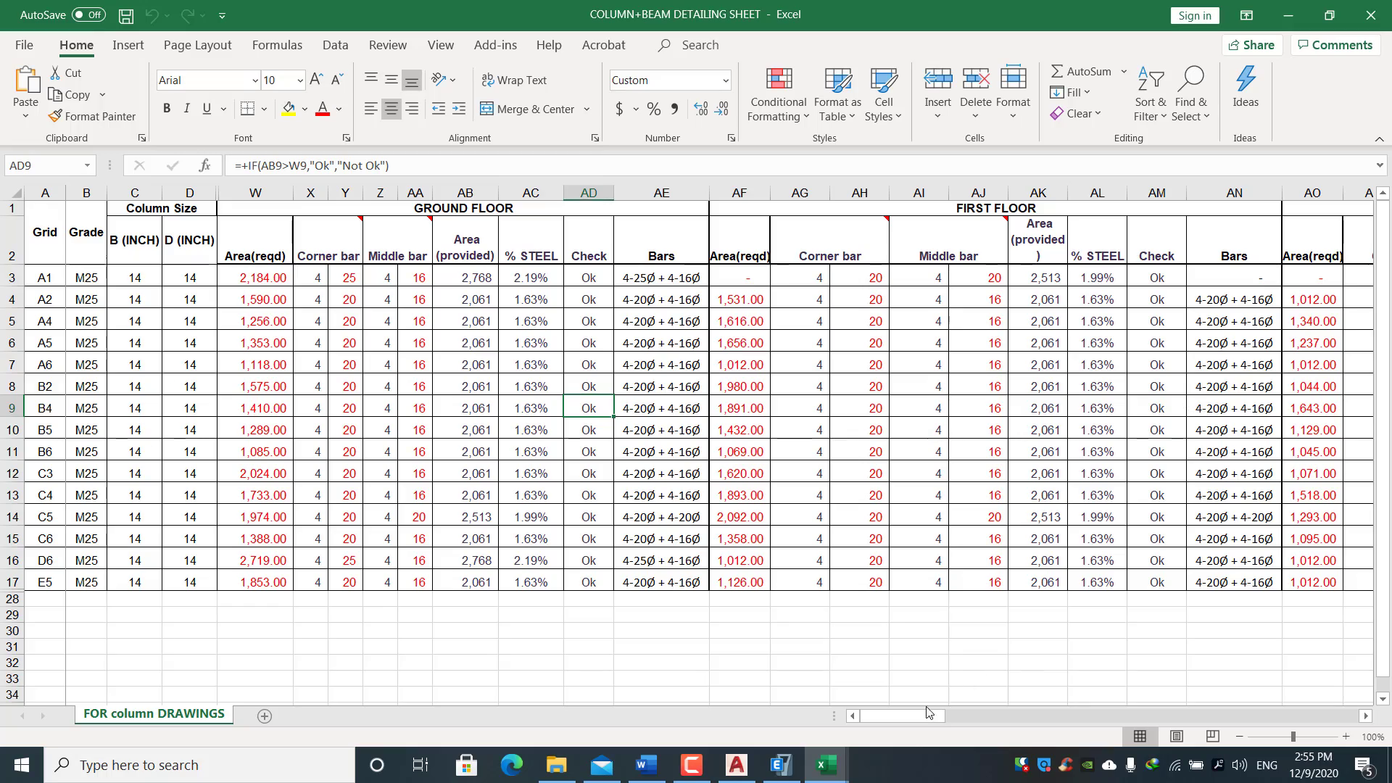
pyautogui.moveTo(912, 720); pyautogui.dragTo(870, 720)
pyautogui.click(1289, 14)
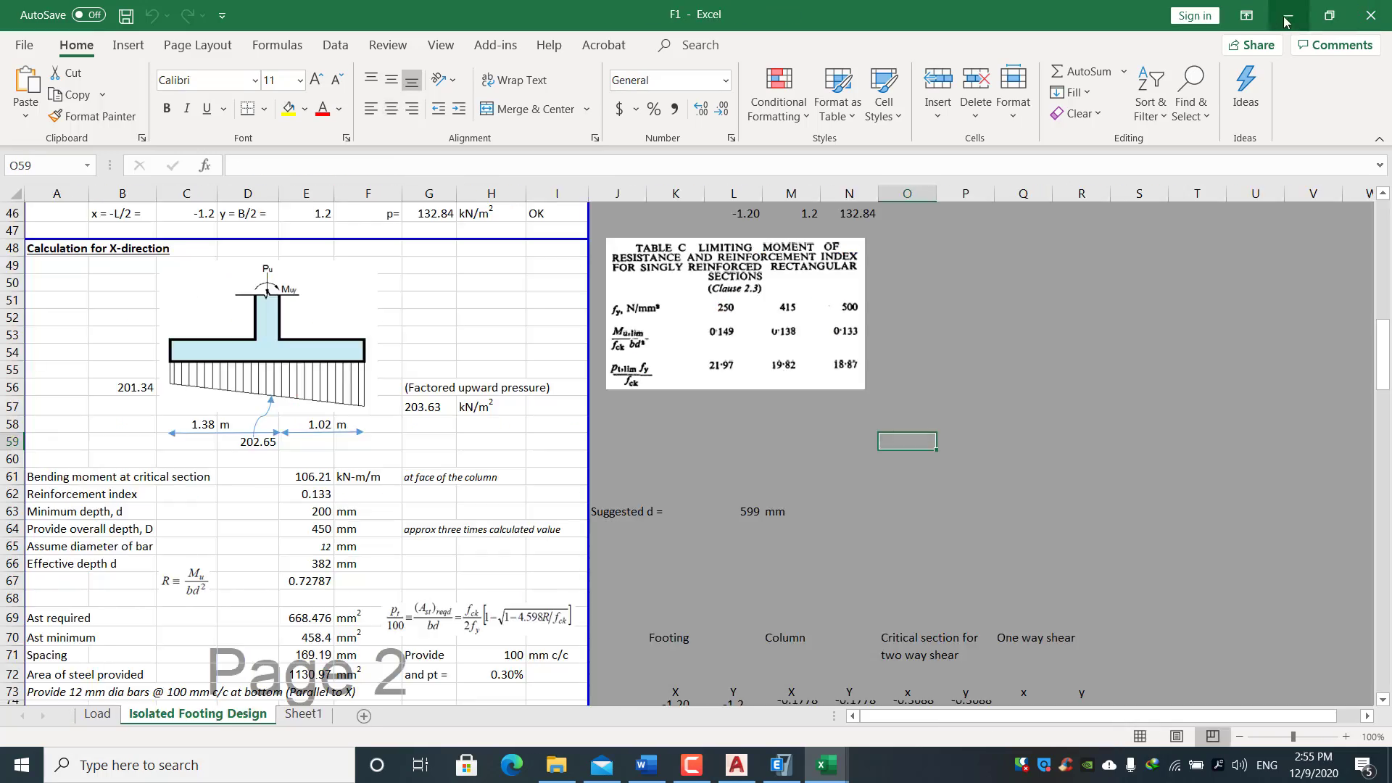
pyautogui.click(556, 765)
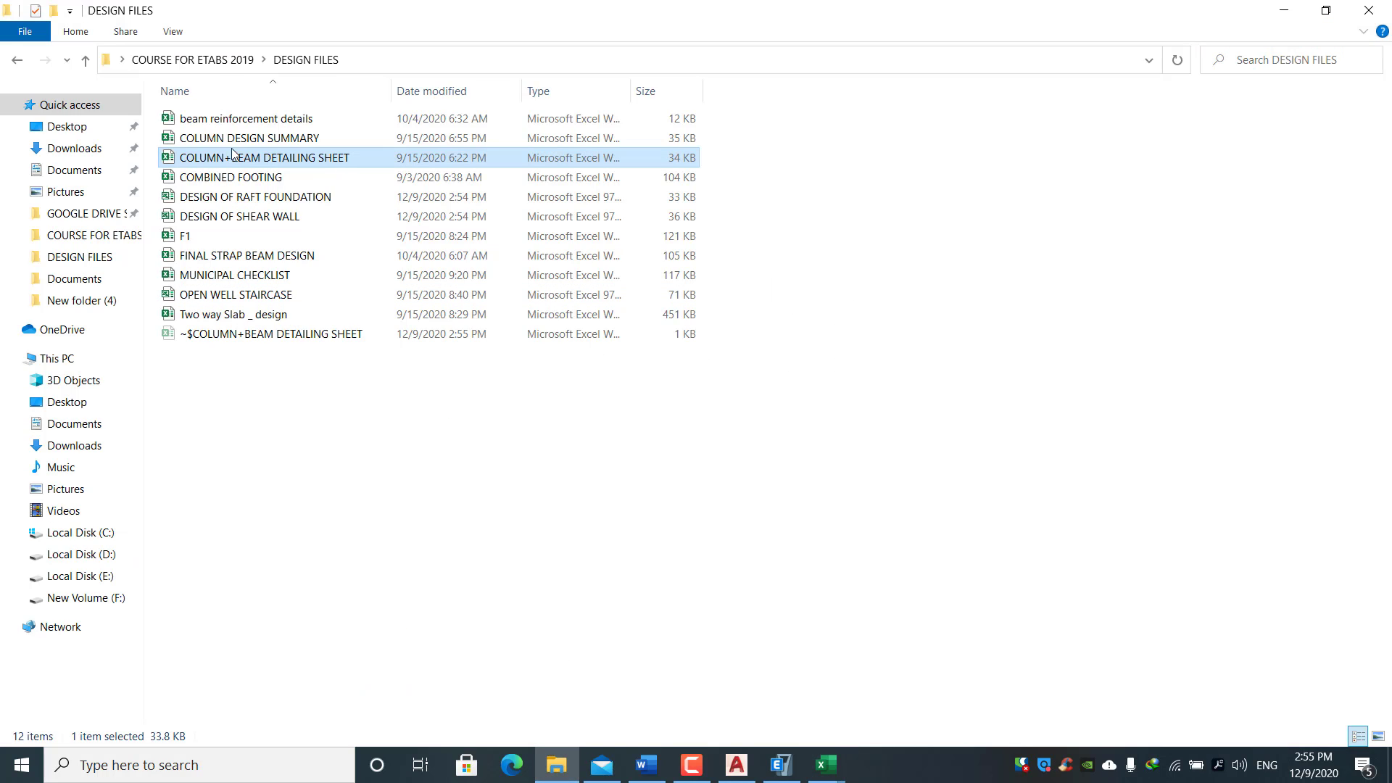
# Open the beam reinforcement details workbook, glance at it, and minimize it.
pyautogui.click(249, 122)
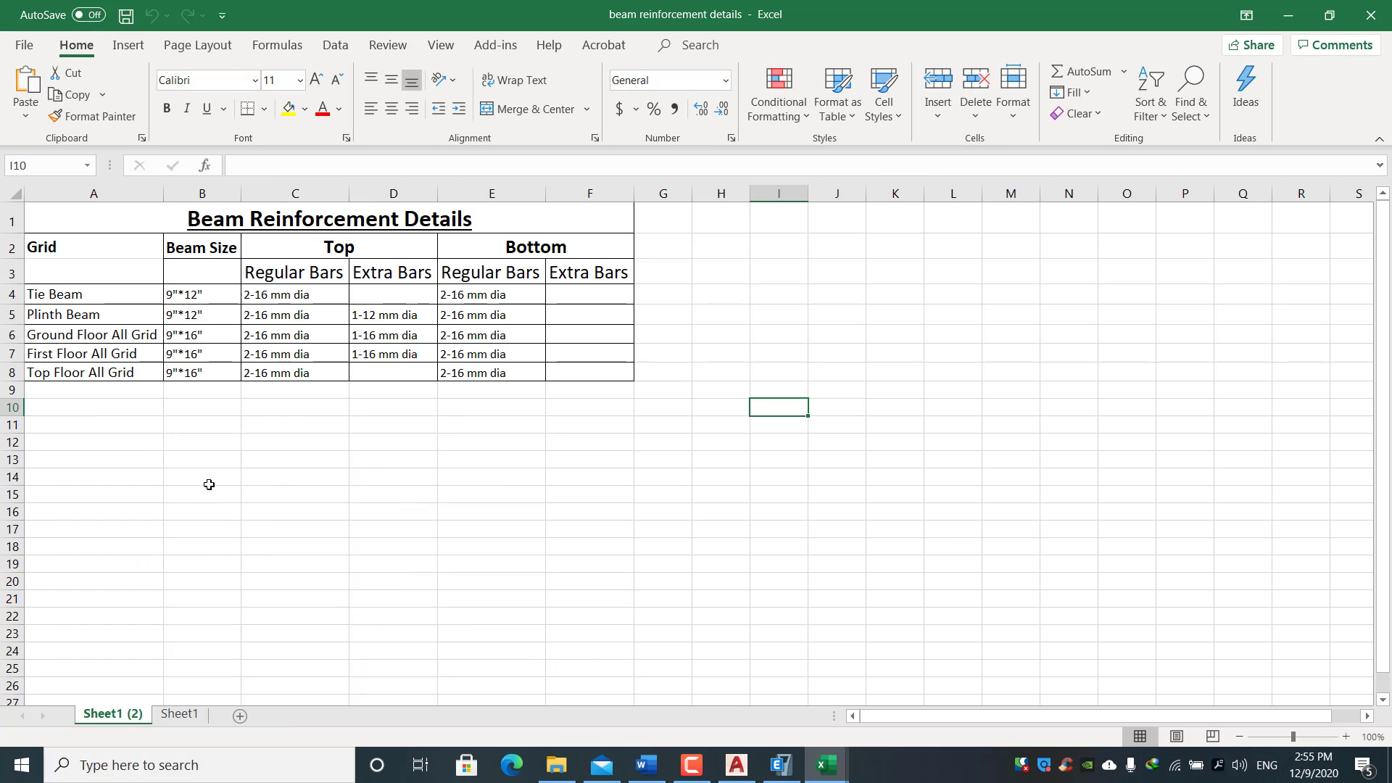
pyautogui.click(935, 316)
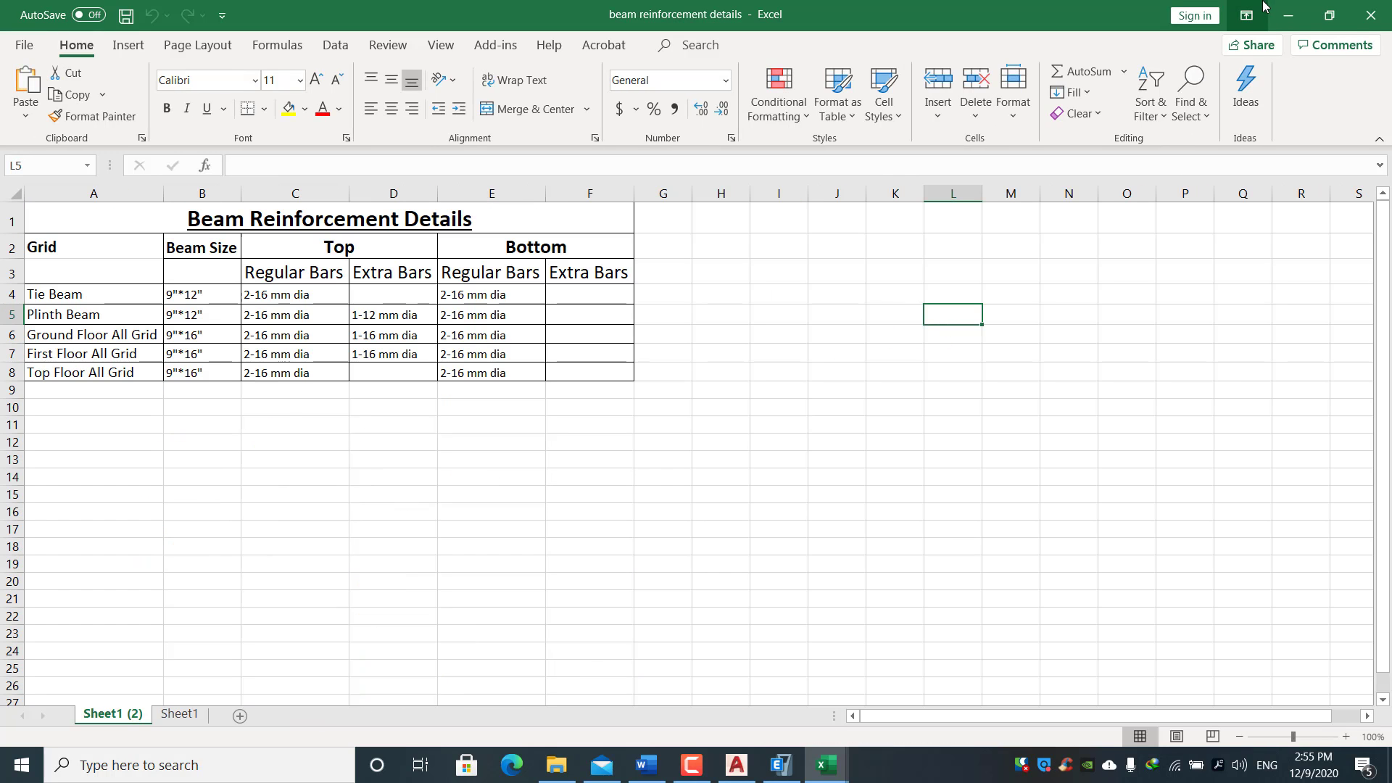
pyautogui.click(1287, 15)
pyautogui.click(556, 765)
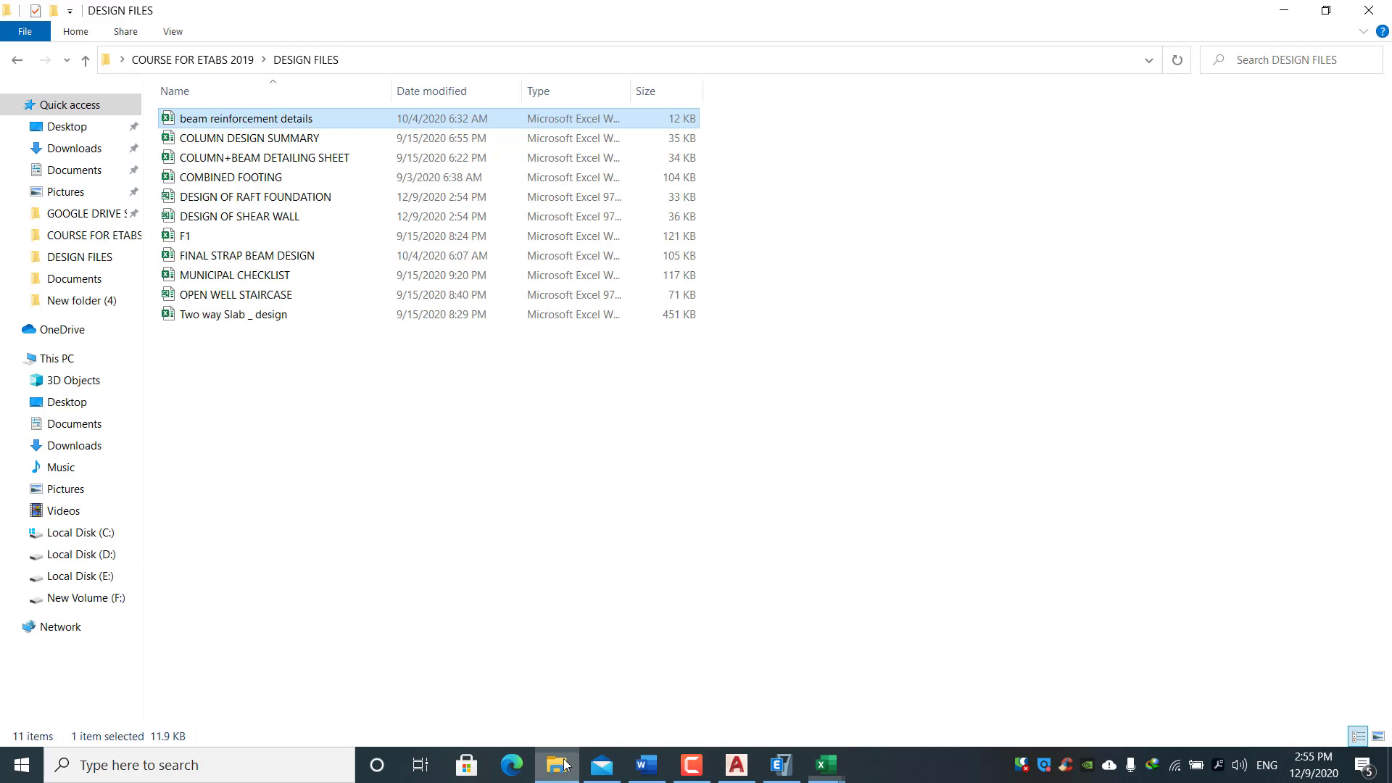
pyautogui.doubleClick(247, 317)
# Scroll around the Two way Slab design sheet, clearing the grey block selection.
pyautogui.click(970, 414)
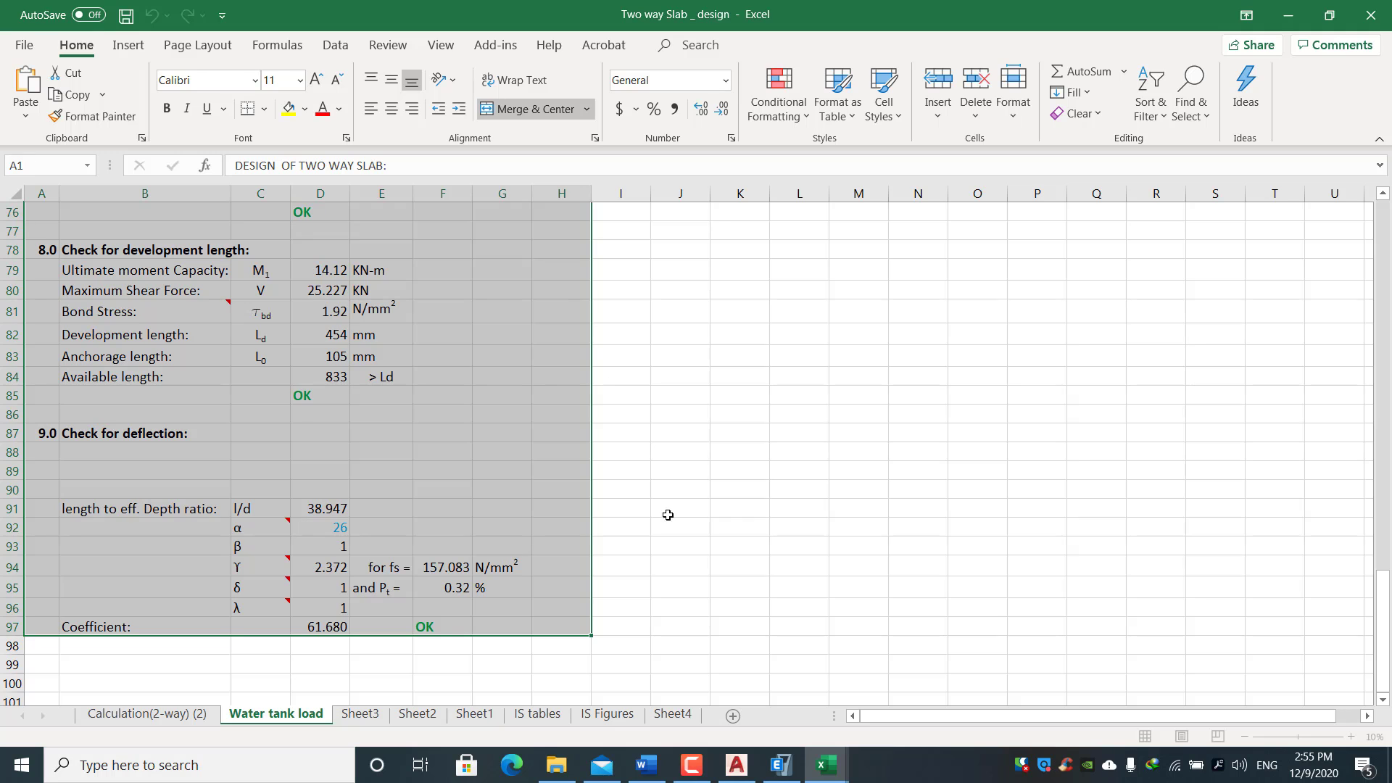
pyautogui.scroll(18, 804, 467)
pyautogui.click(799, 466)
pyautogui.scroll(6, 799, 466)
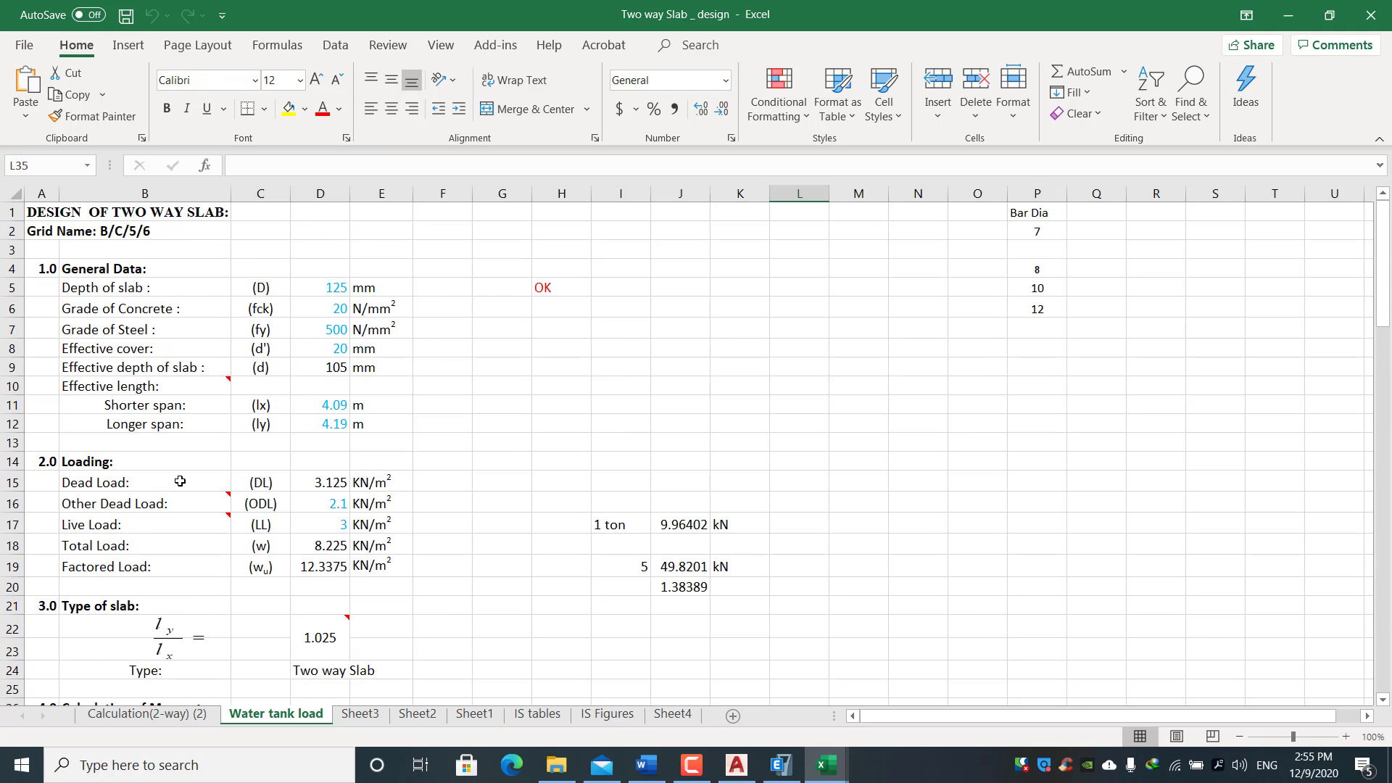
pyautogui.scroll(-15, 228, 481)
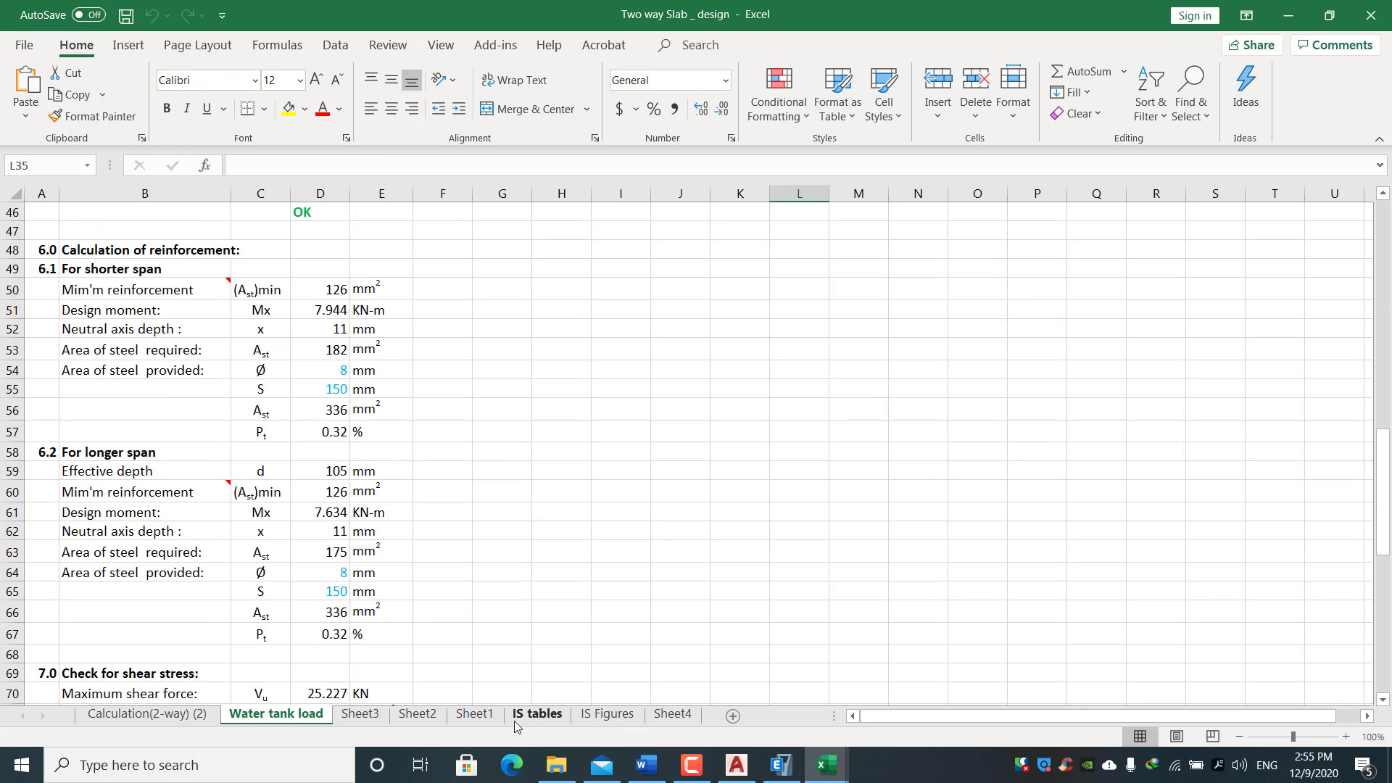
# Browse Sheet3, Sheet2, Sheet1, IS tables, IS Figures and Sheet4, then minimize the slab and F1 workbooks.
pyautogui.click(380, 716)
pyautogui.click(428, 716)
pyautogui.click(479, 716)
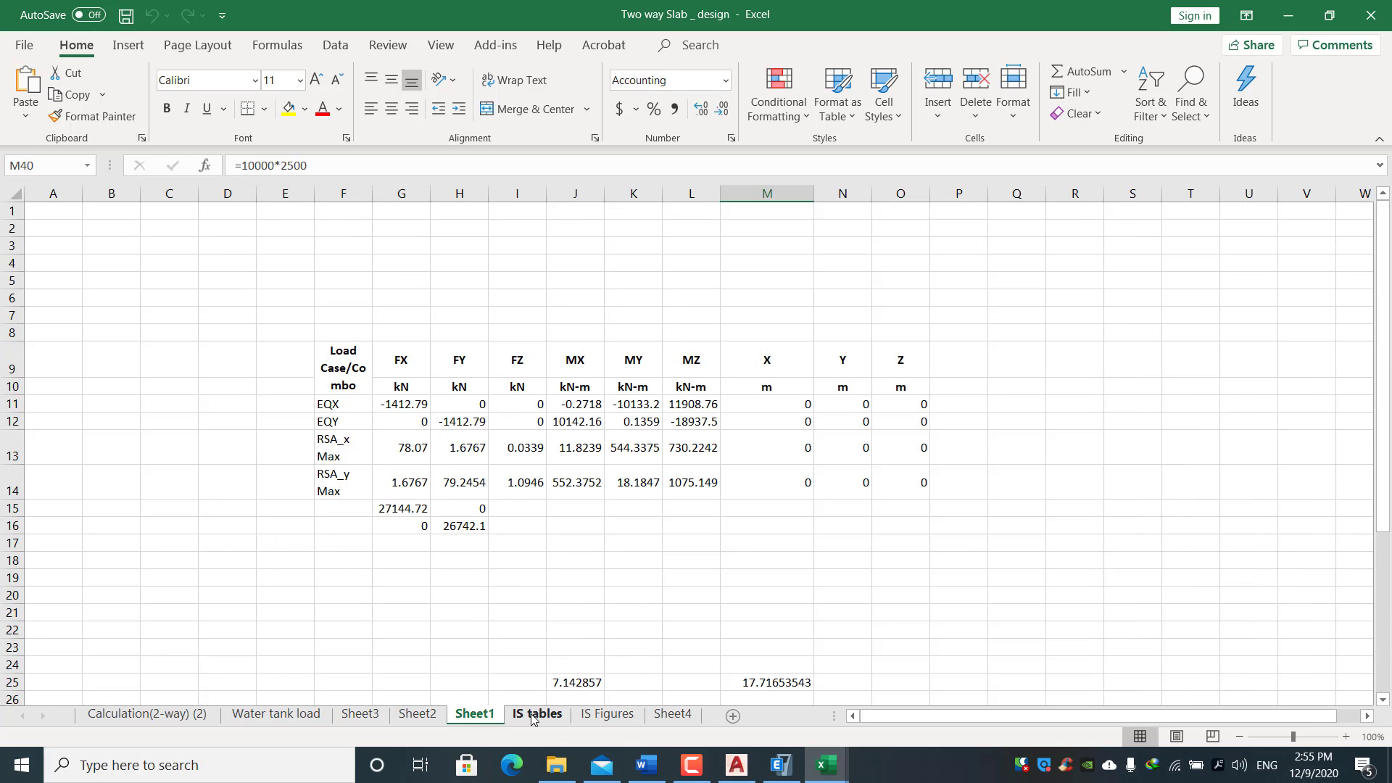
pyautogui.click(558, 716)
pyautogui.click(615, 718)
pyautogui.click(682, 718)
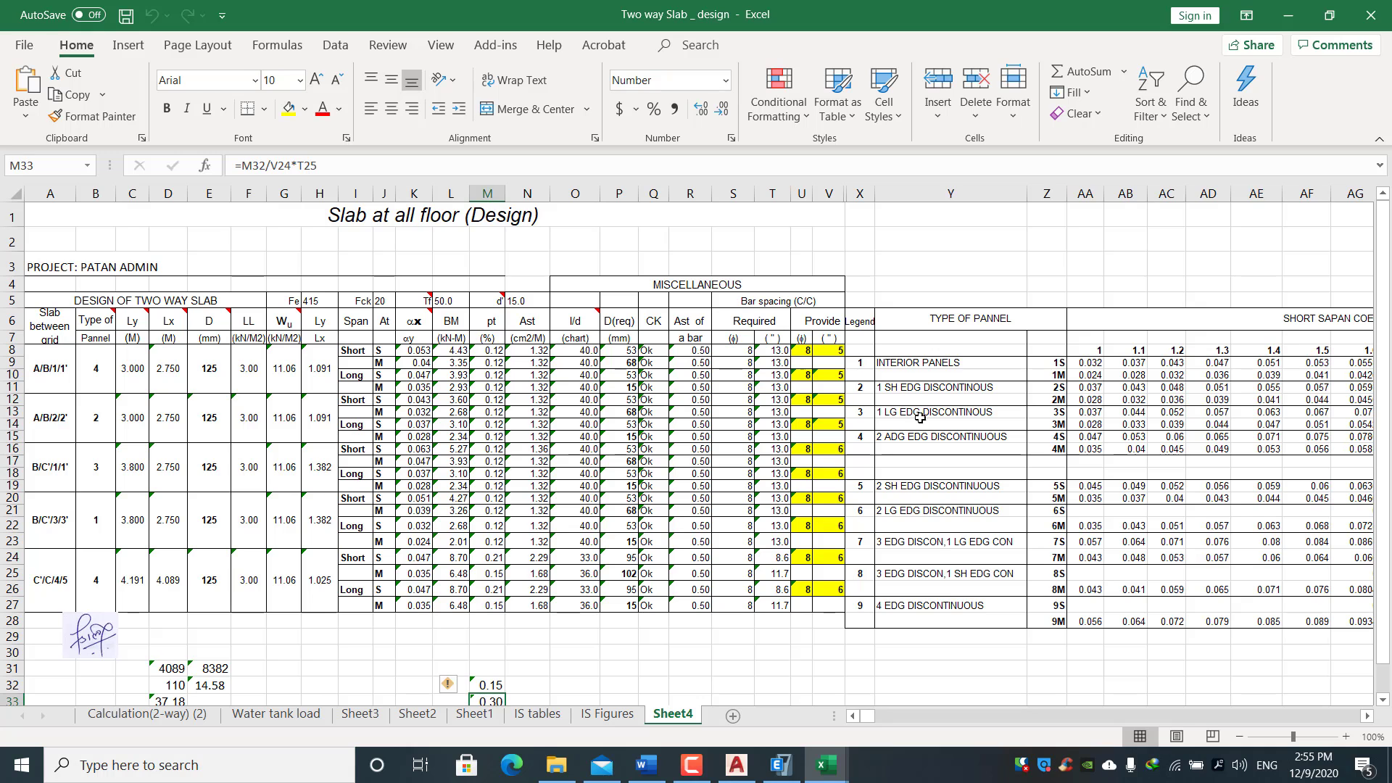
pyautogui.scroll(-6, 797, 464)
pyautogui.click(798, 466)
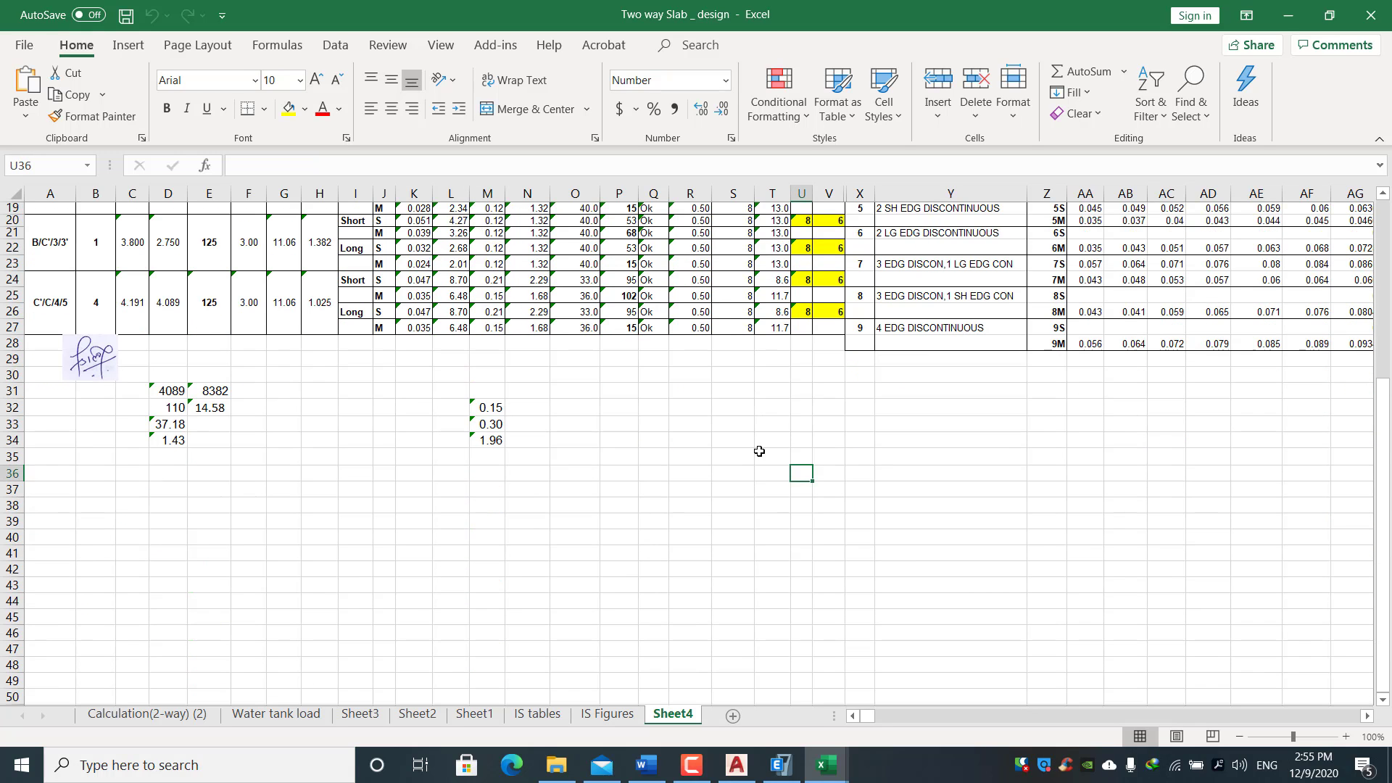
pyautogui.scroll(-6, 143, 411)
pyautogui.click(1290, 13)
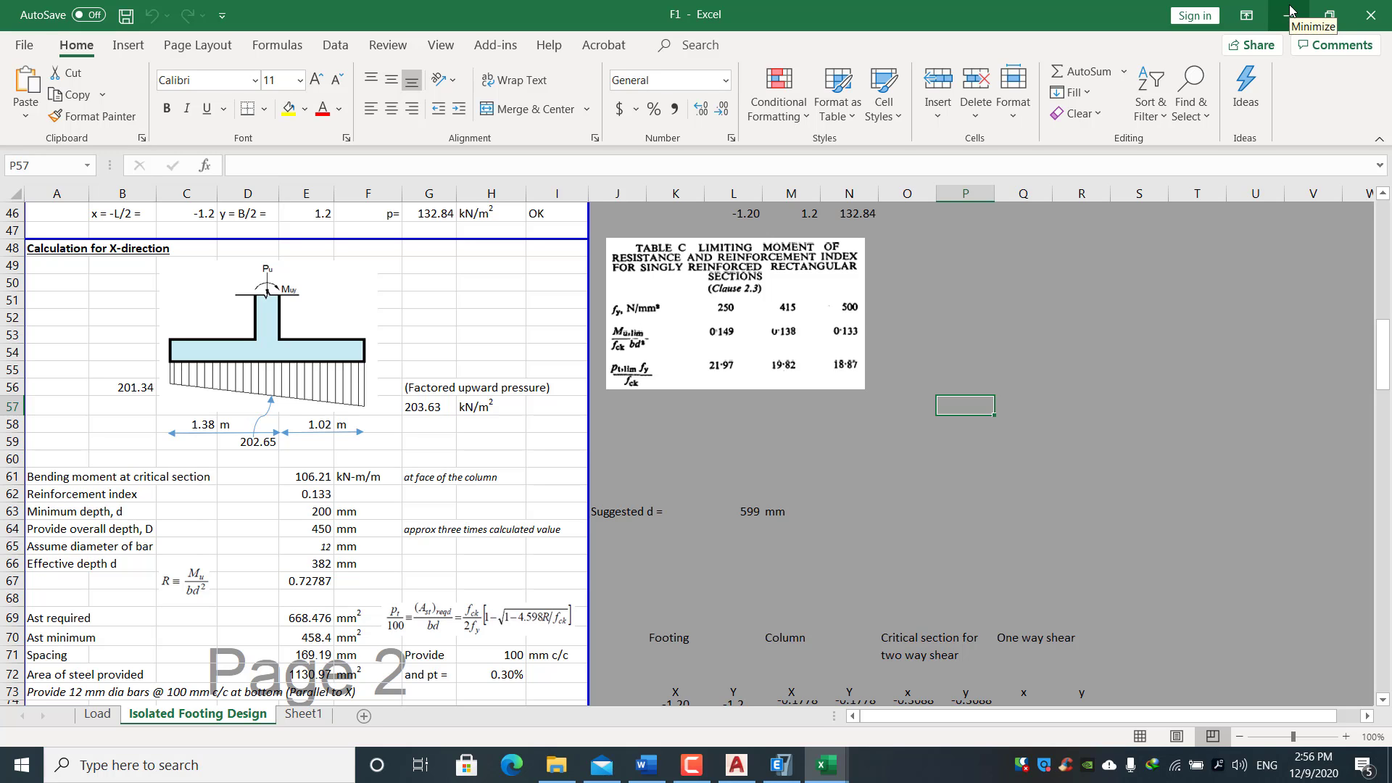
pyautogui.click(1290, 13)
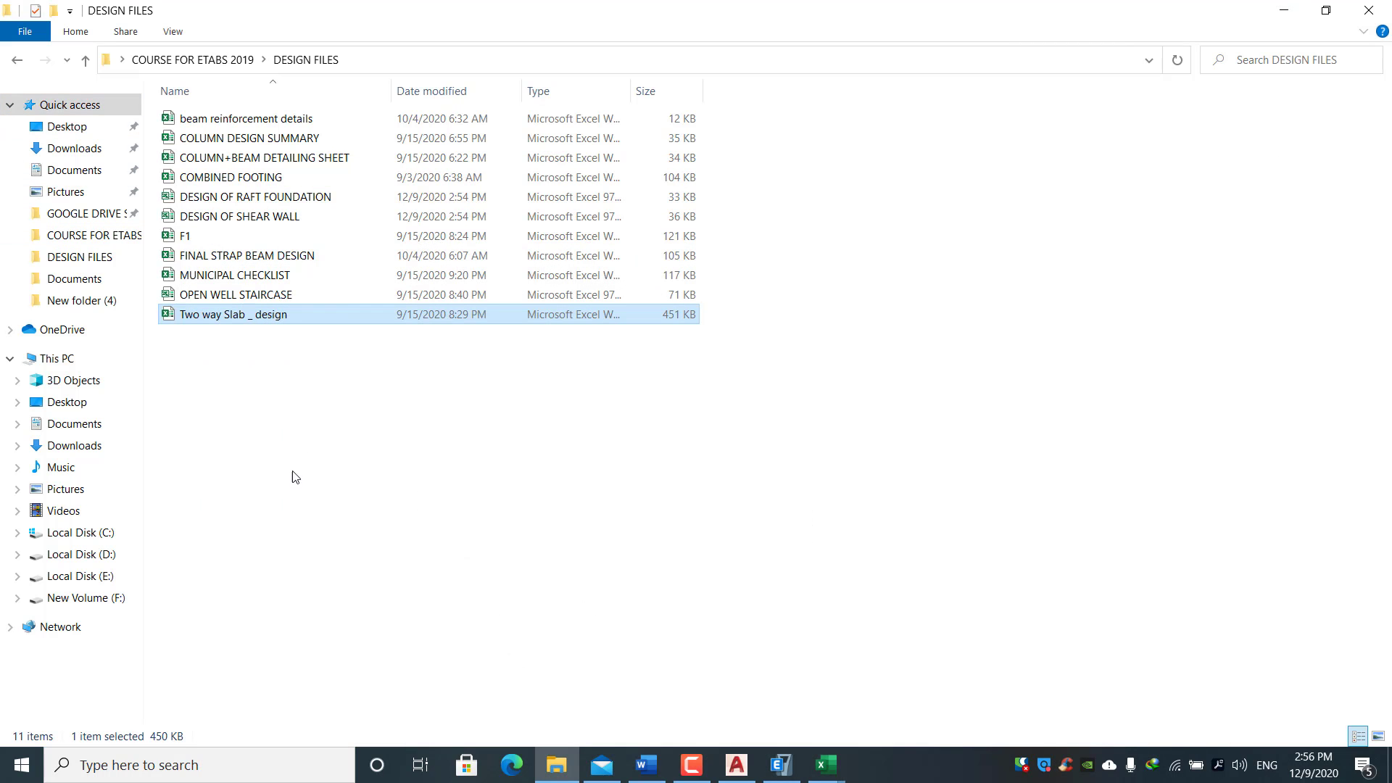
pyautogui.click(313, 457)
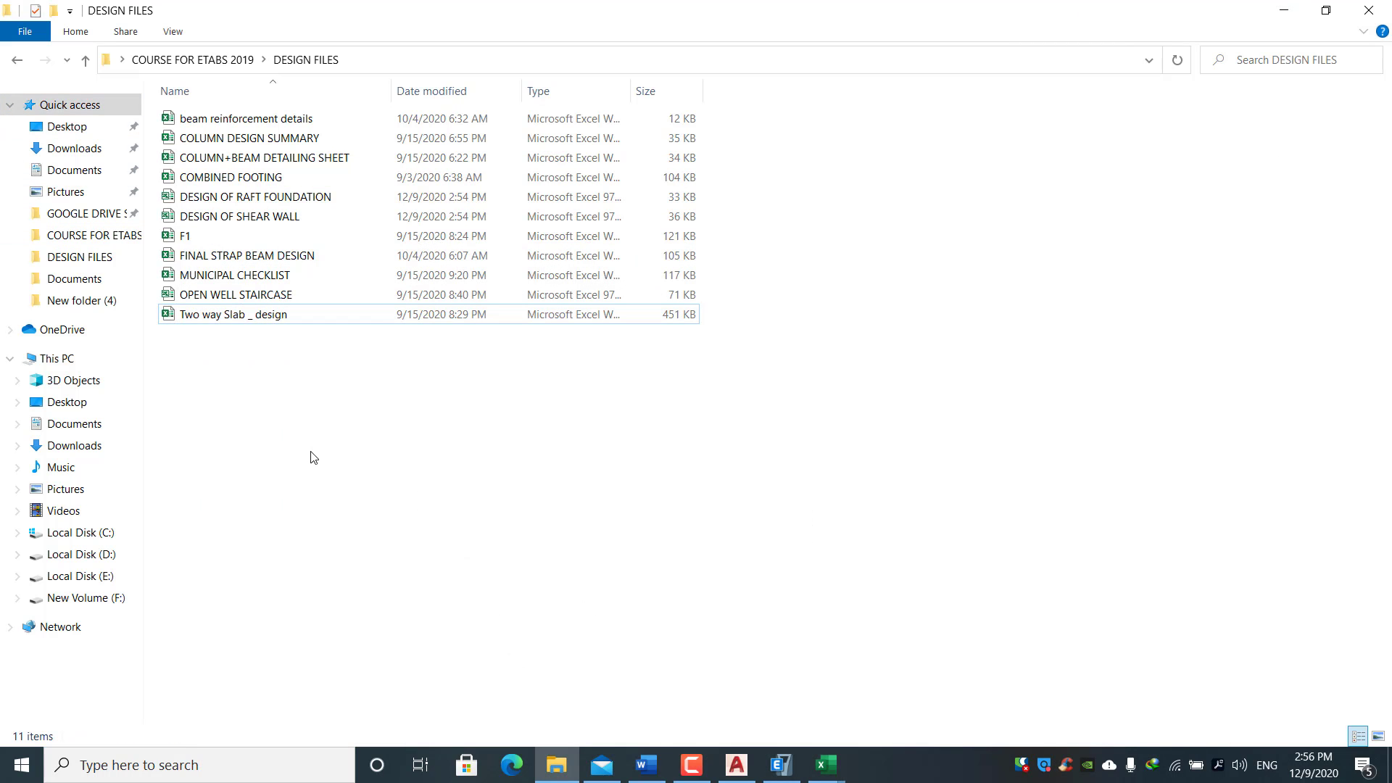
pyautogui.doubleClick(268, 297)
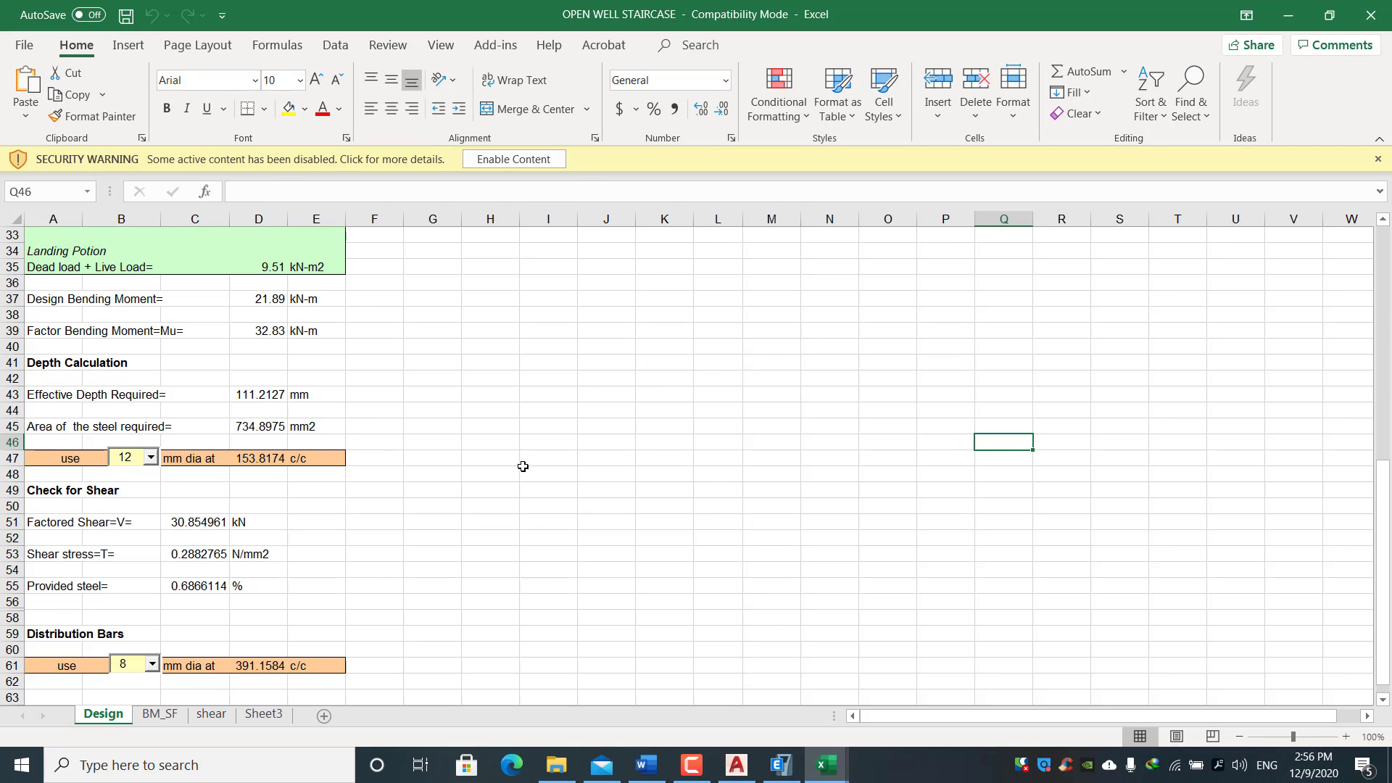
pyautogui.click(853, 382)
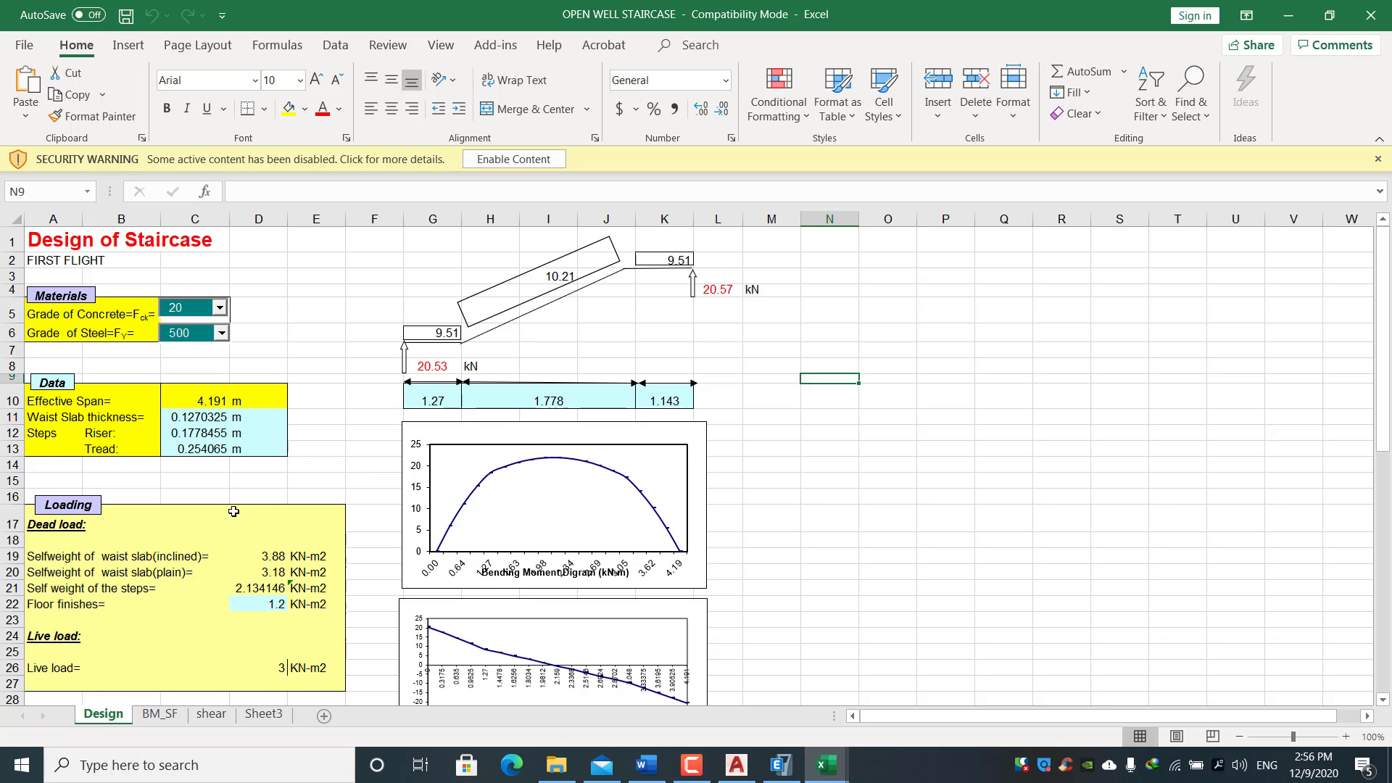
pyautogui.scroll(-12, 233, 512)
pyautogui.scroll(12, 233, 512)
pyautogui.click(1288, 15)
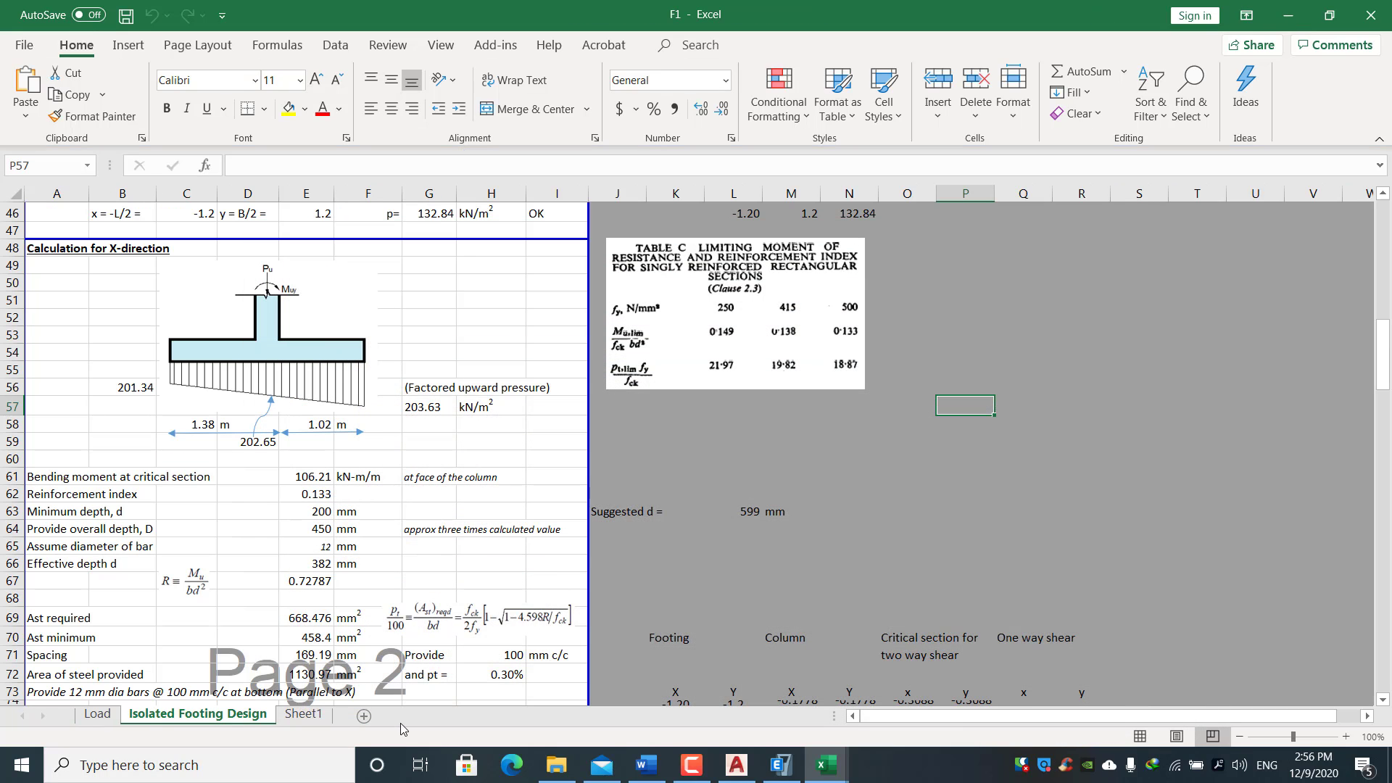
pyautogui.click(555, 765)
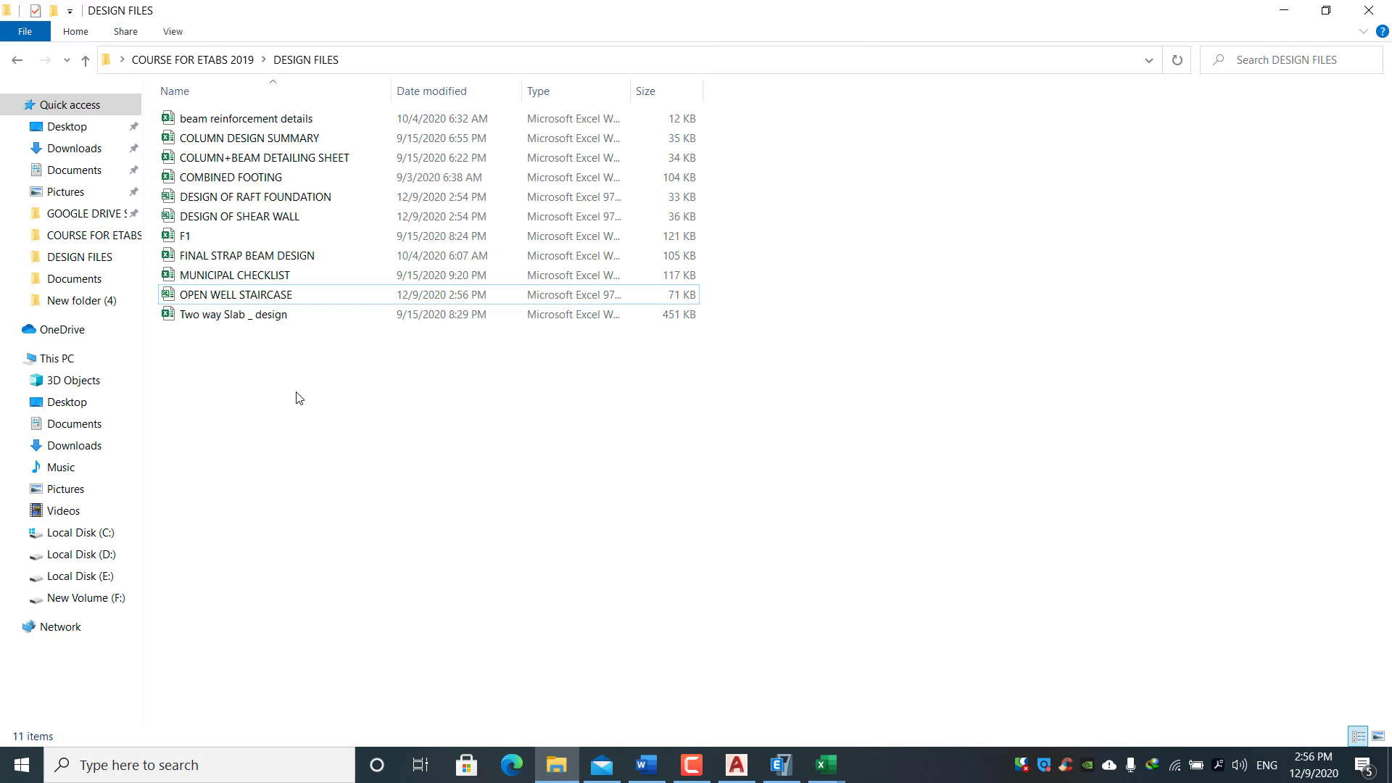
# Scroll through the MUNICIPAL CHECKLIST, clearing its print-area selection, then minimize it to reveal the F1 sheet.
pyautogui.hotkey('alt', 'Tab')
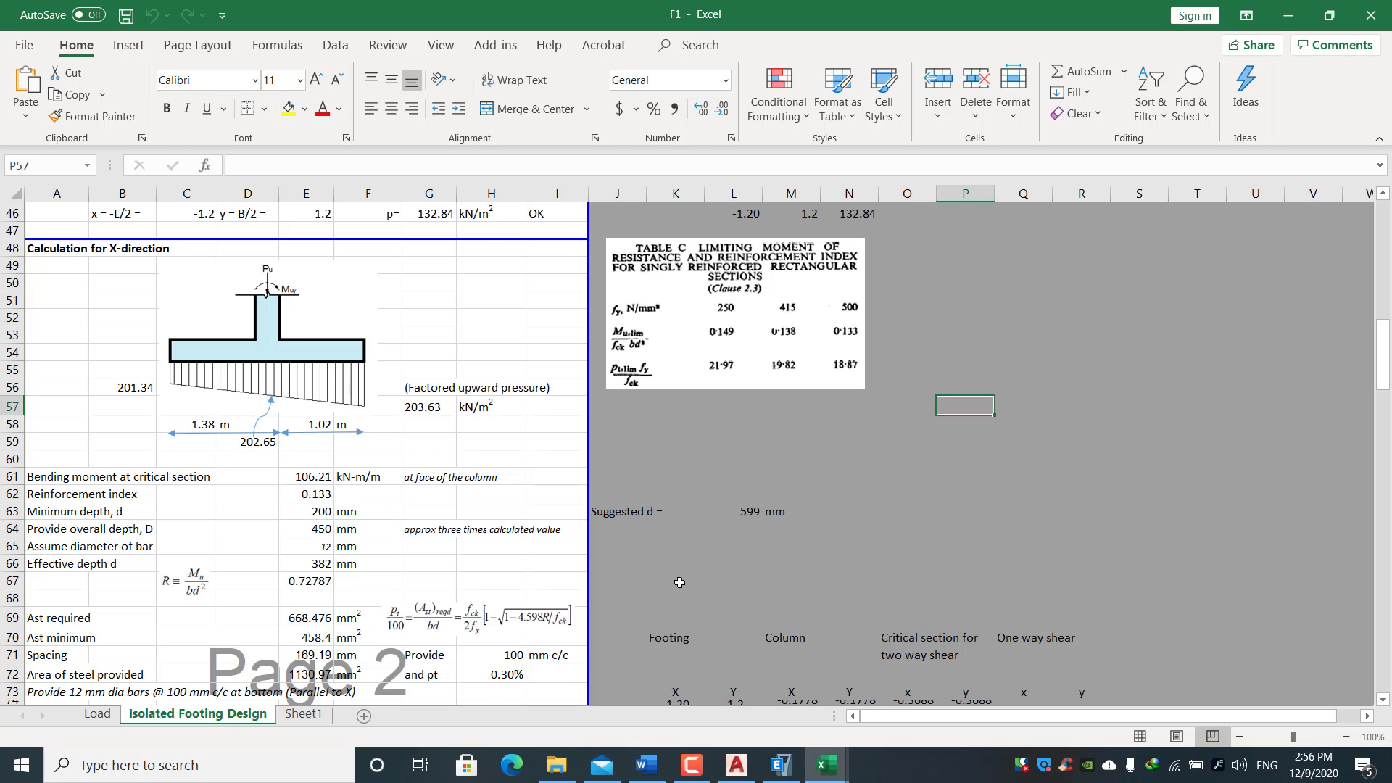
pyautogui.click(1118, 480)
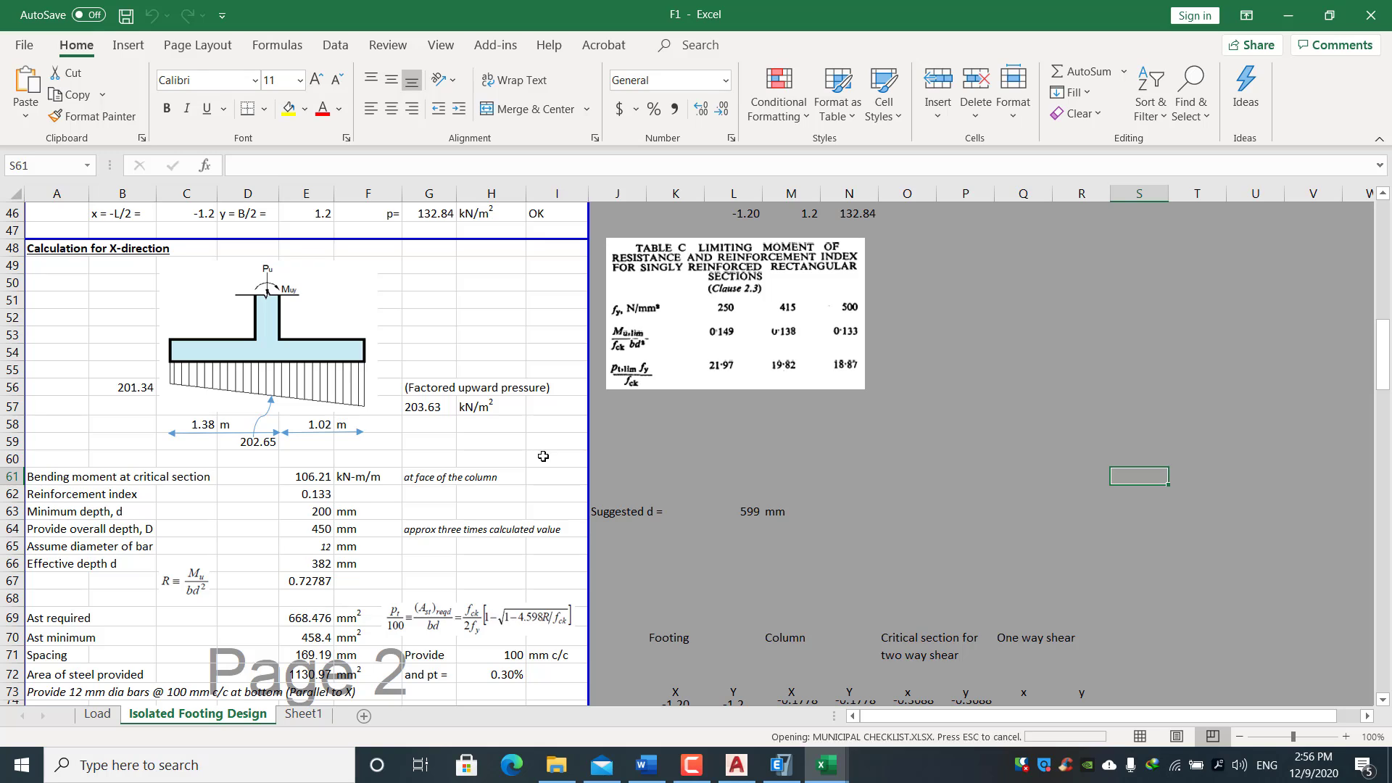
pyautogui.hotkey('alt', 'Tab')
pyautogui.scroll(6, 742, 556)
pyautogui.scroll(20, 742, 557)
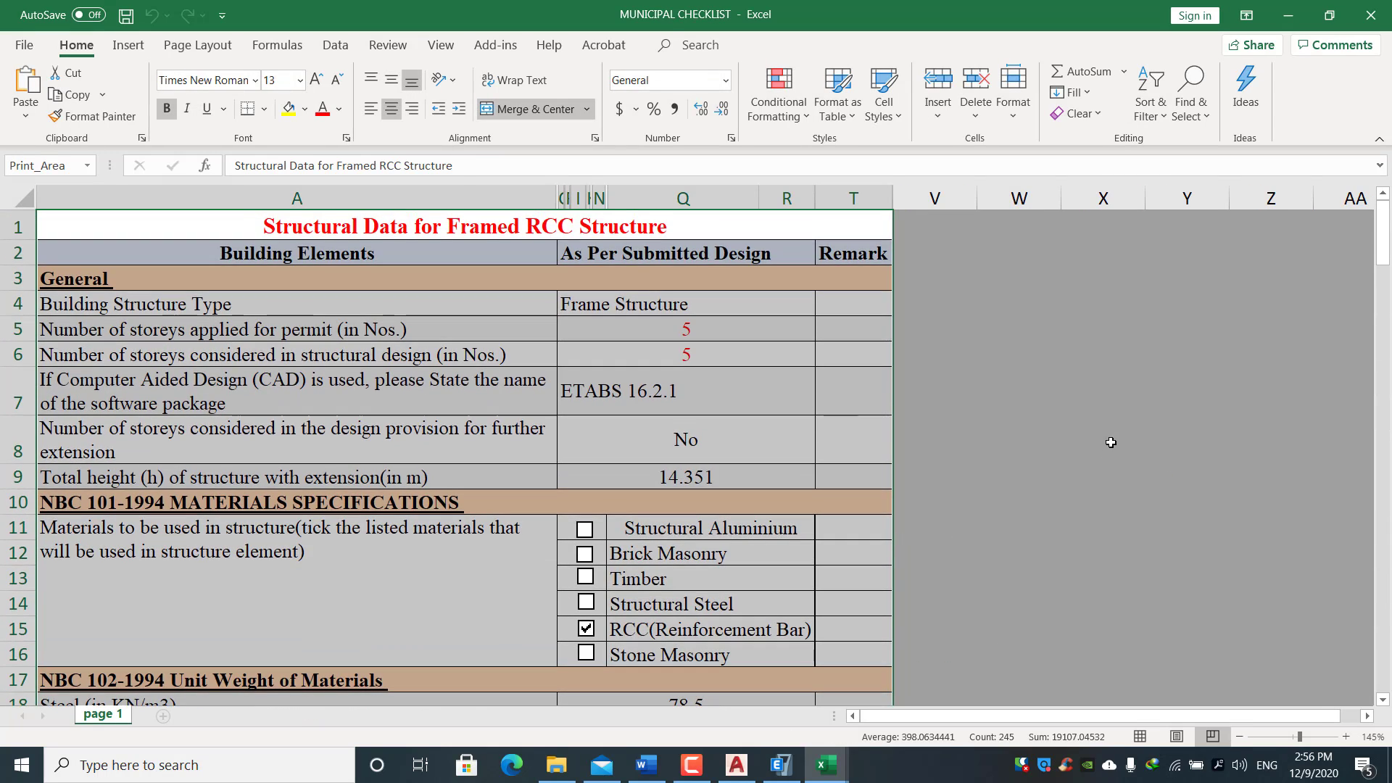
pyautogui.click(1111, 441)
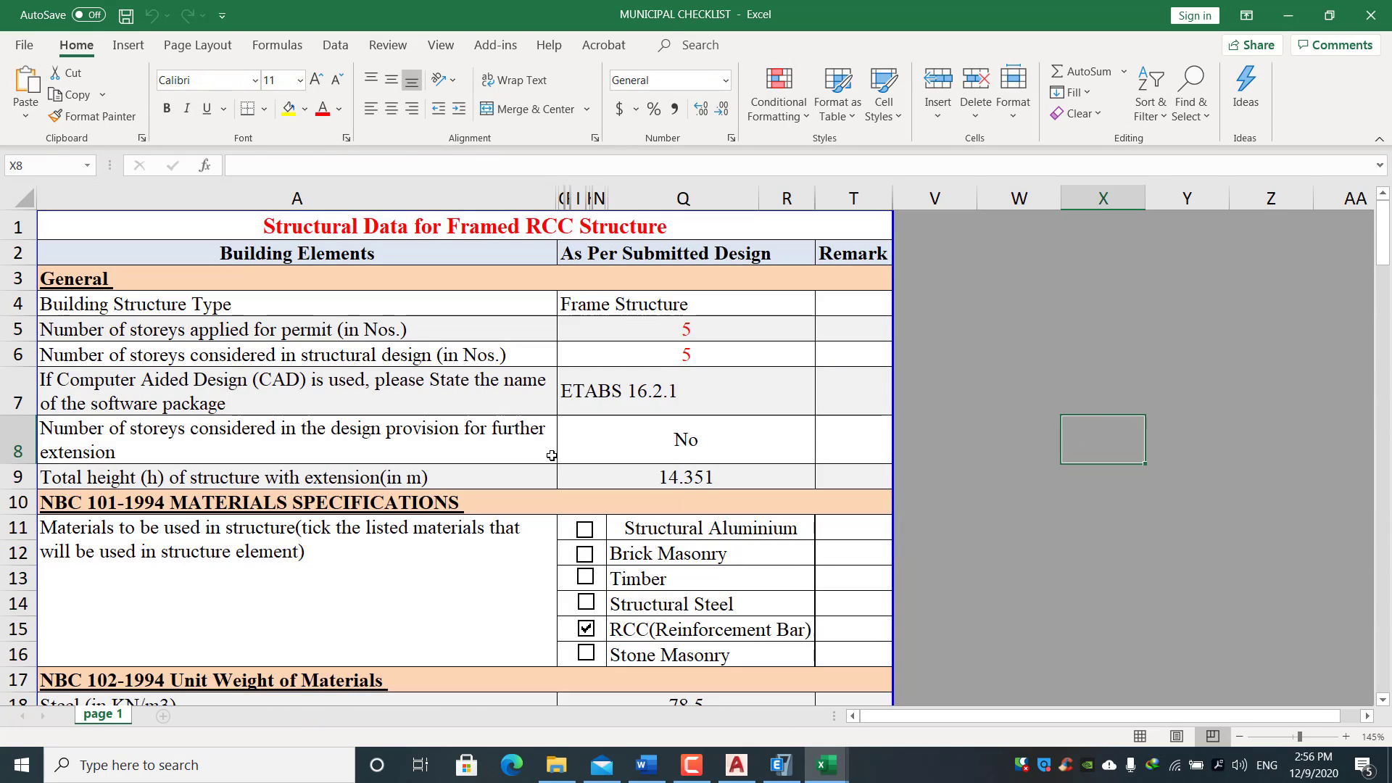
pyautogui.scroll(-15, 332, 469)
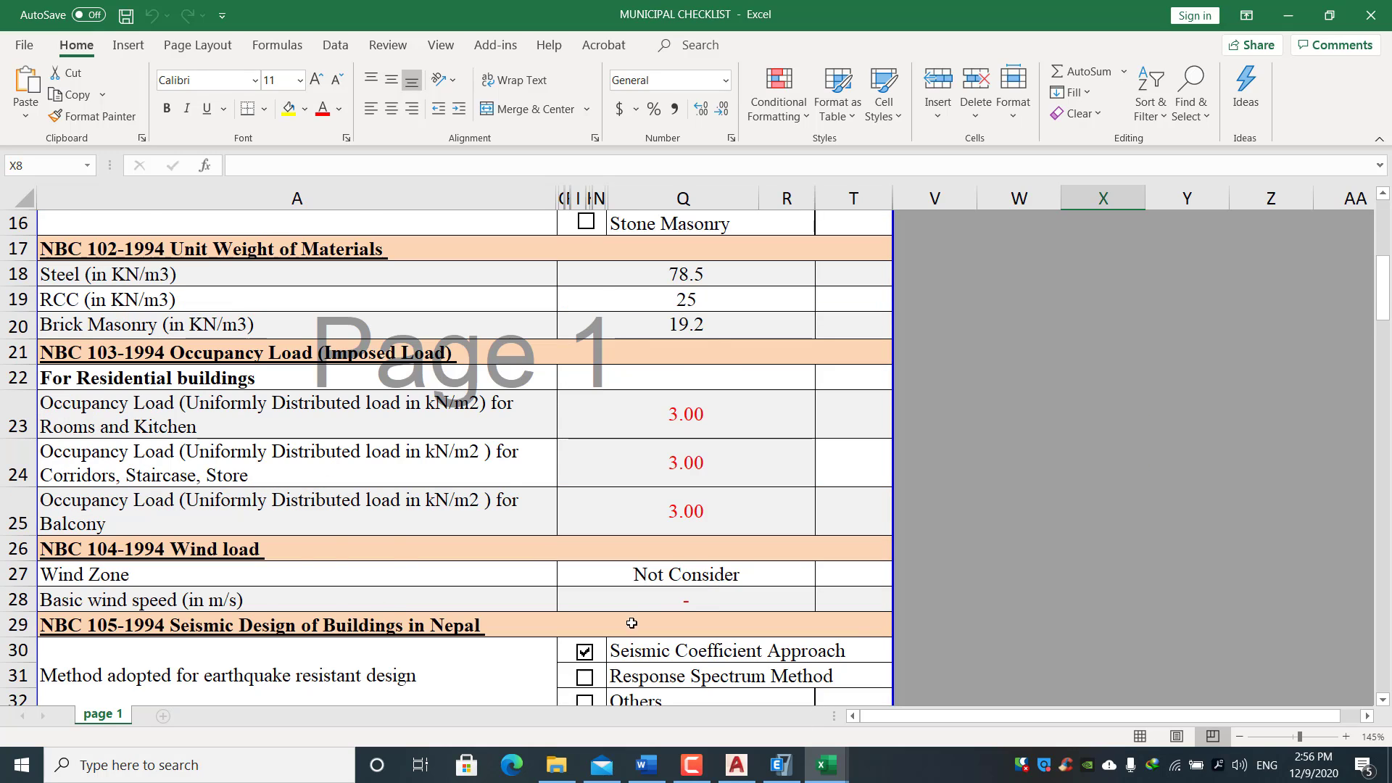
pyautogui.scroll(-15, 739, 650)
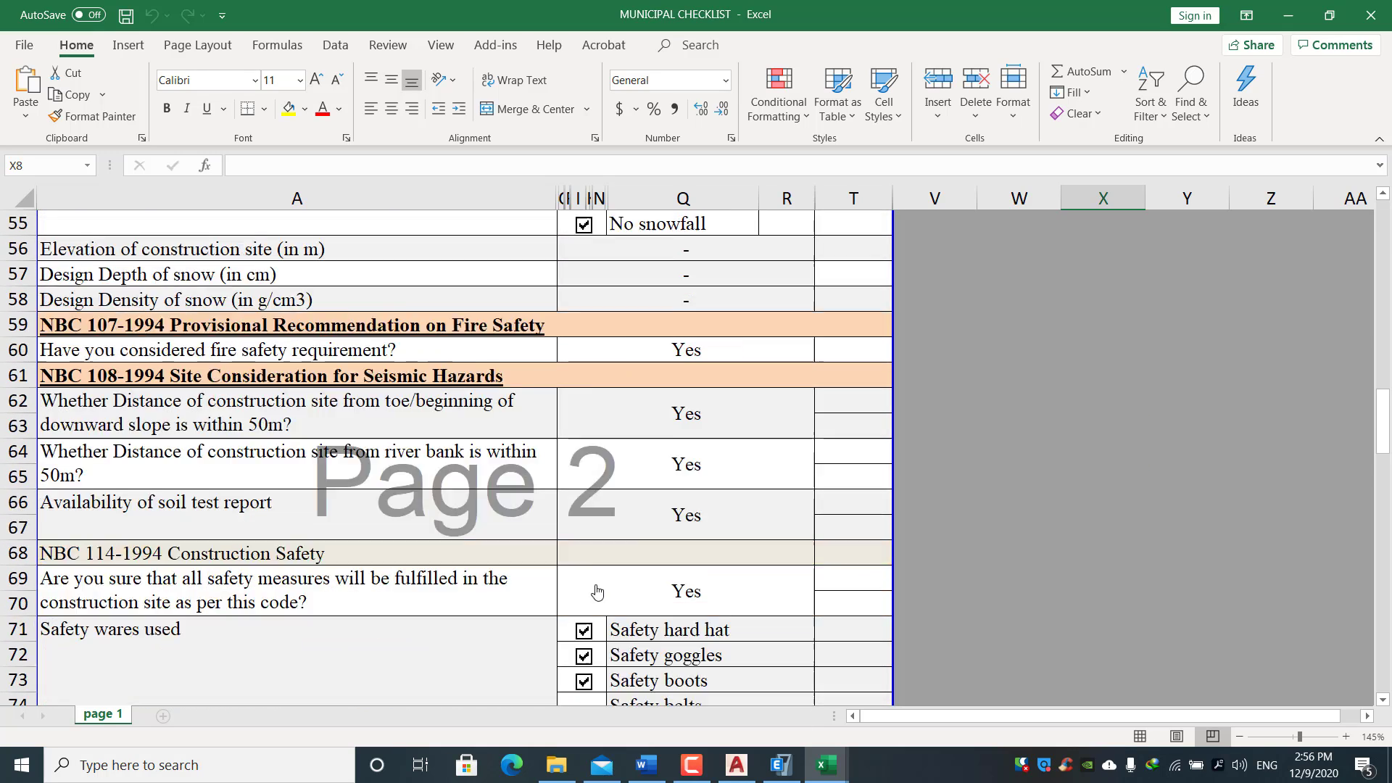
pyautogui.scroll(-4, 488, 537)
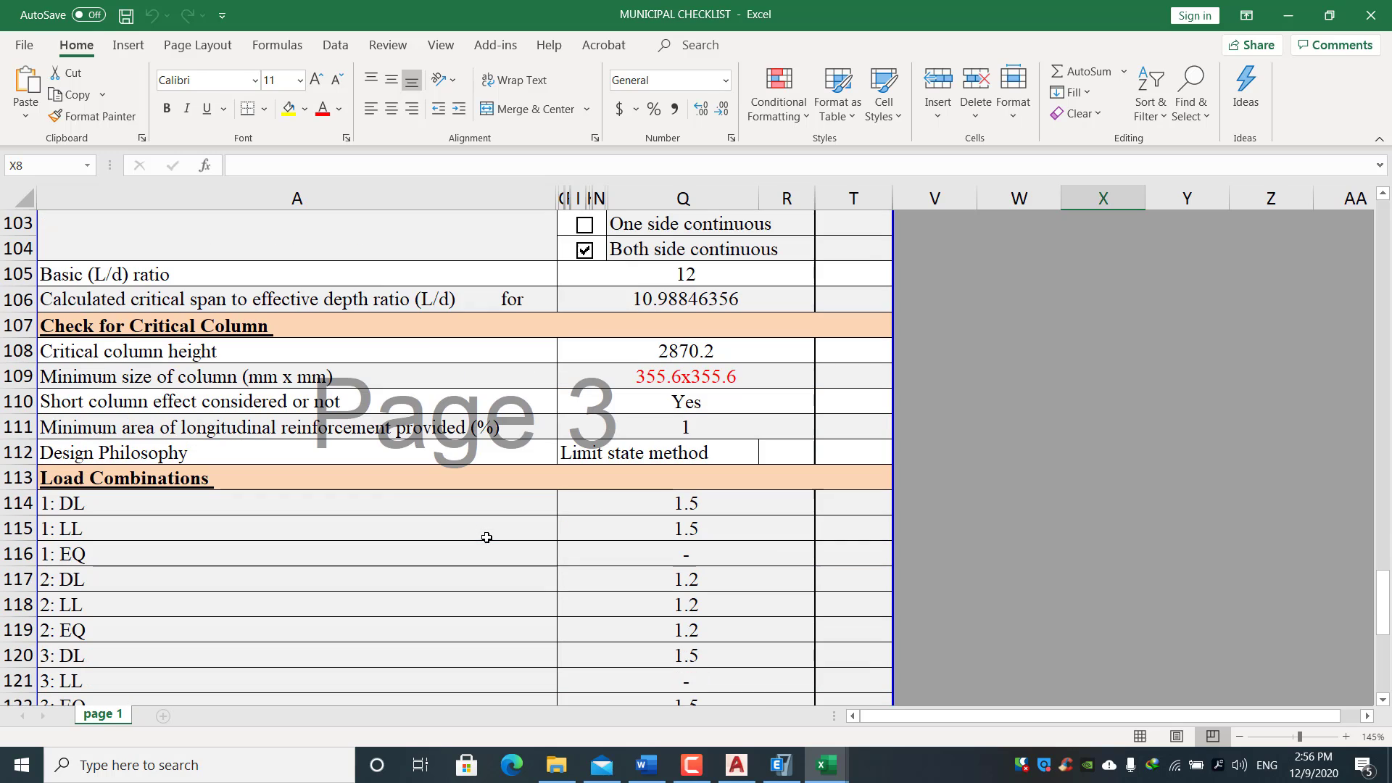
pyautogui.scroll(-4, 721, 490)
pyautogui.click(1281, 17)
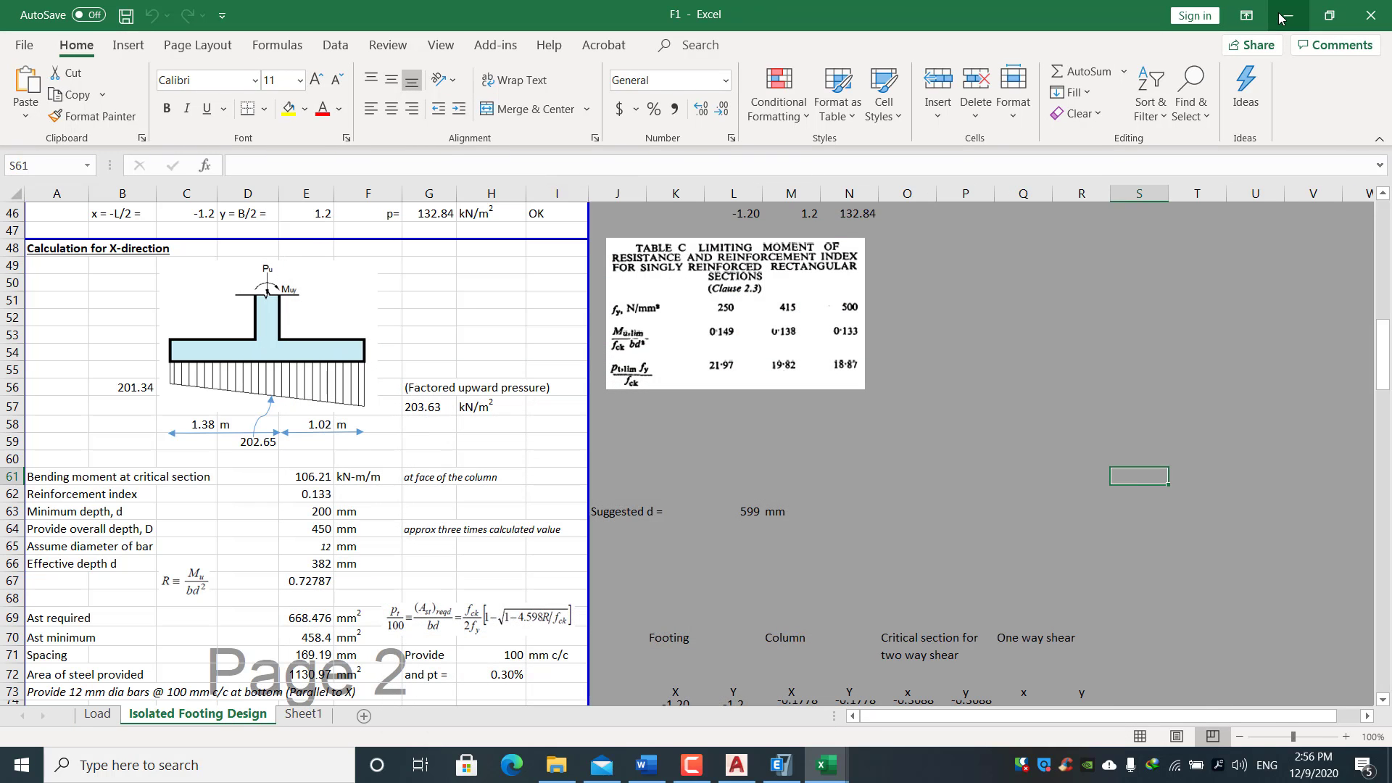
# Bring Word's COURSE CONTENT outline forward and scroll through its topics to item 10, EBPS ENTRY FOR MUNICIPALITY.
pyautogui.click(645, 765)
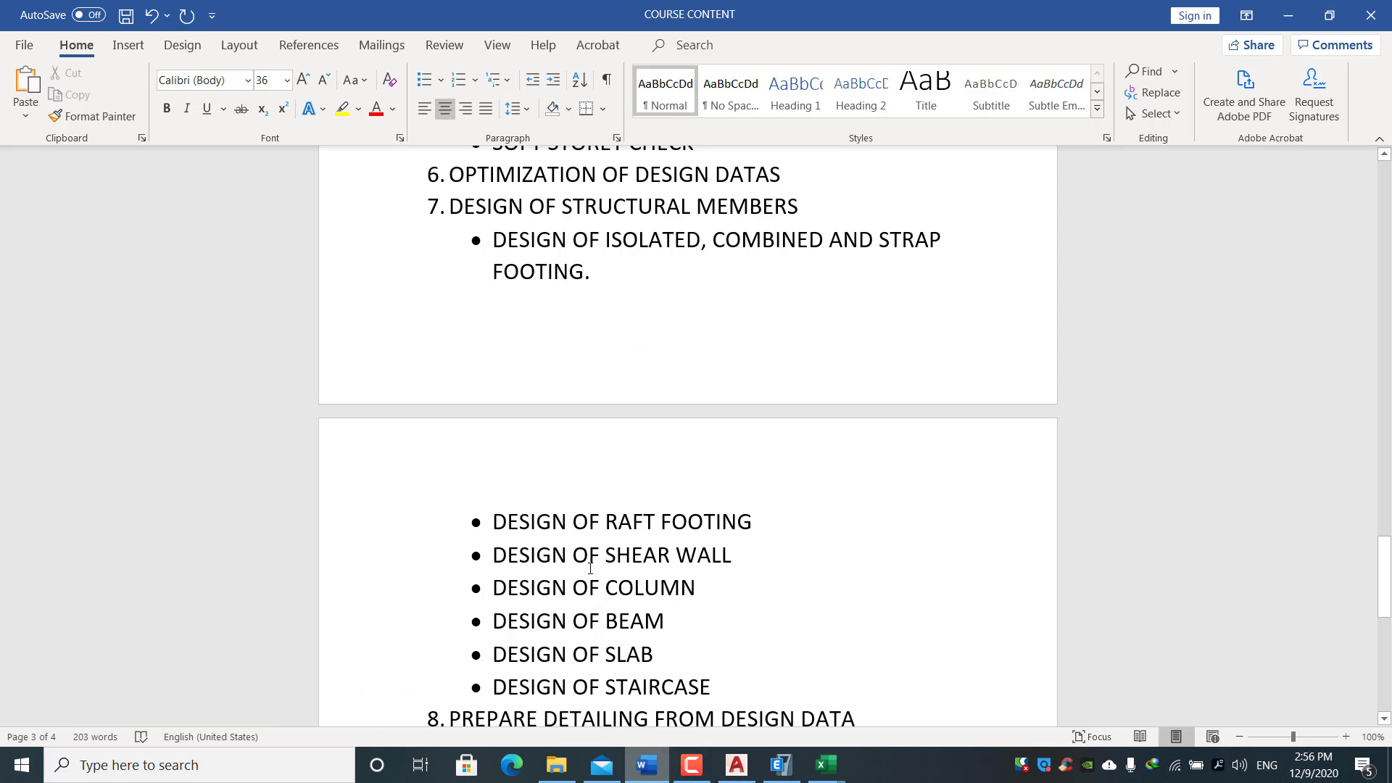
pyautogui.scroll(-5, 590, 556)
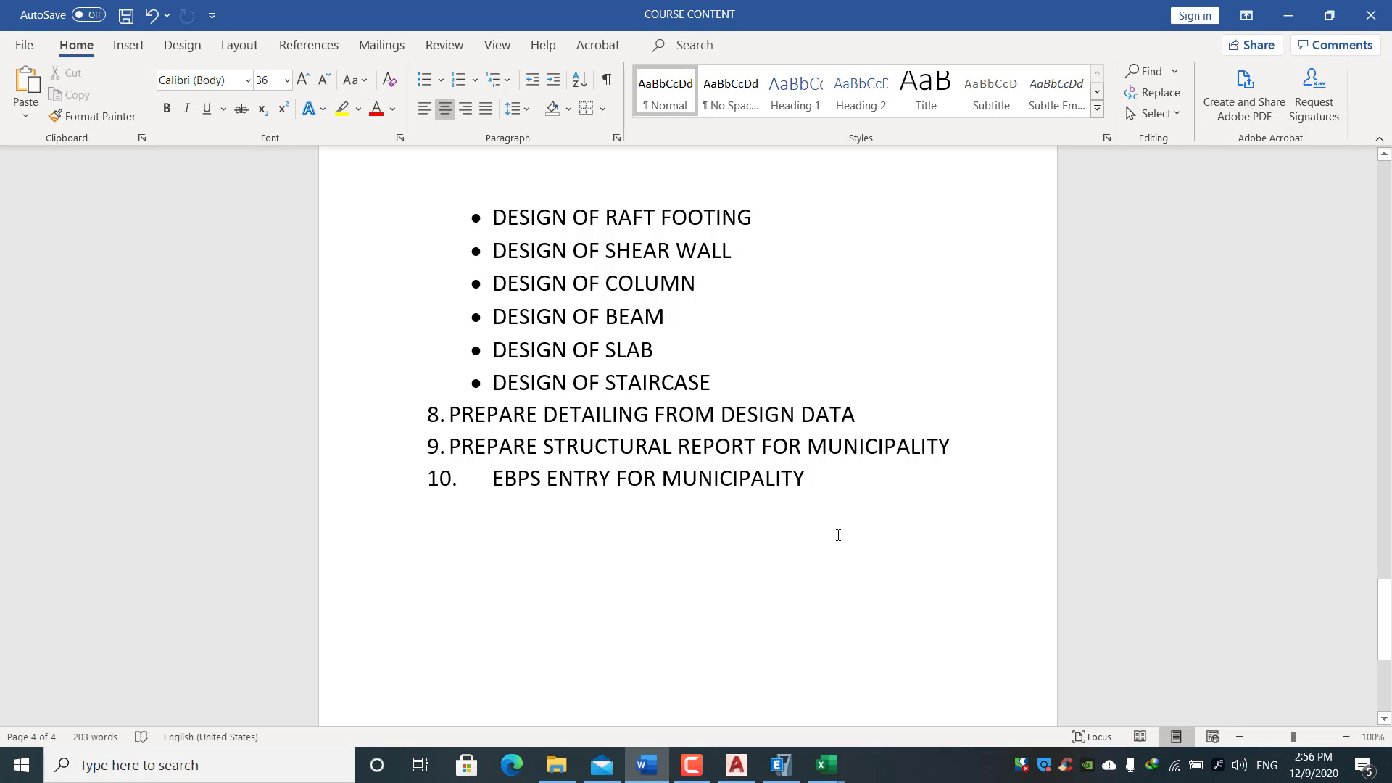
pyautogui.scroll(15, 833, 533)
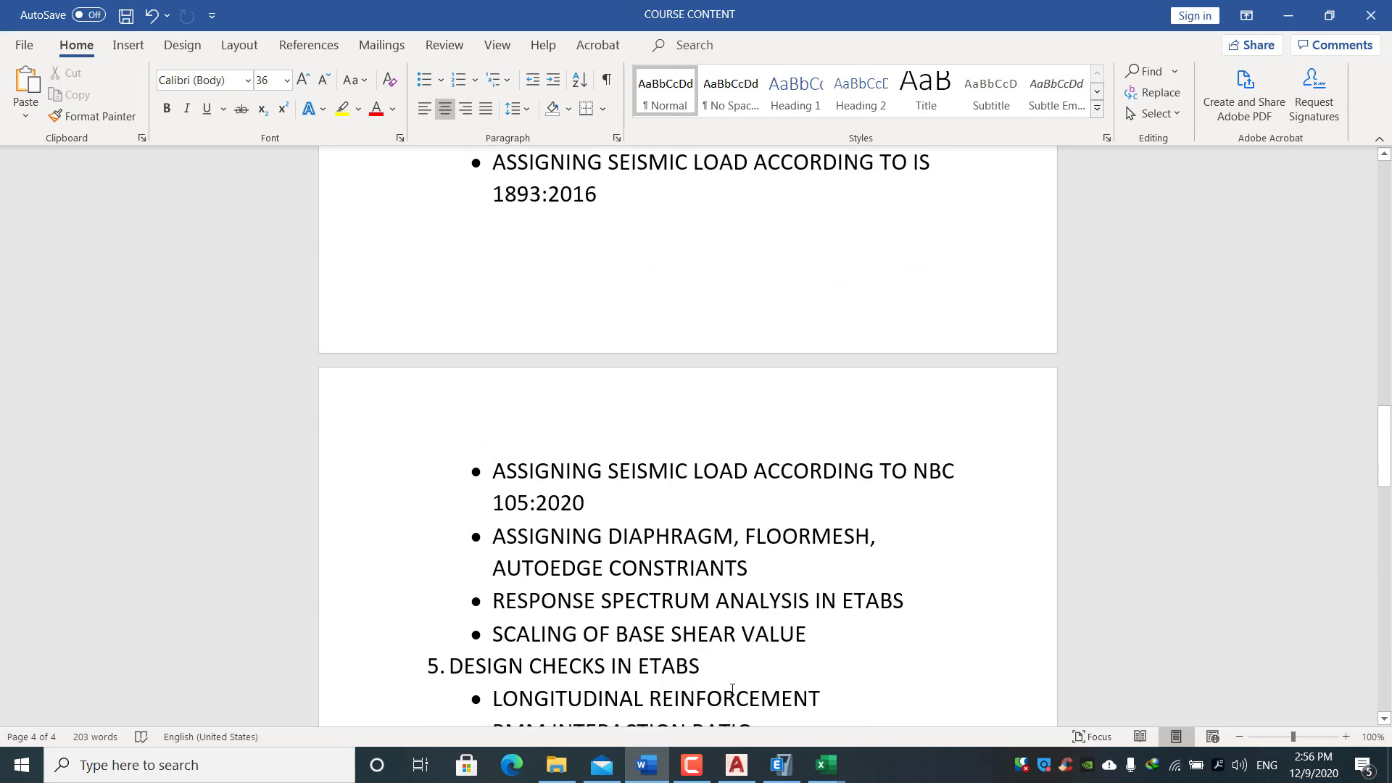
pyautogui.scroll(5, 736, 678)
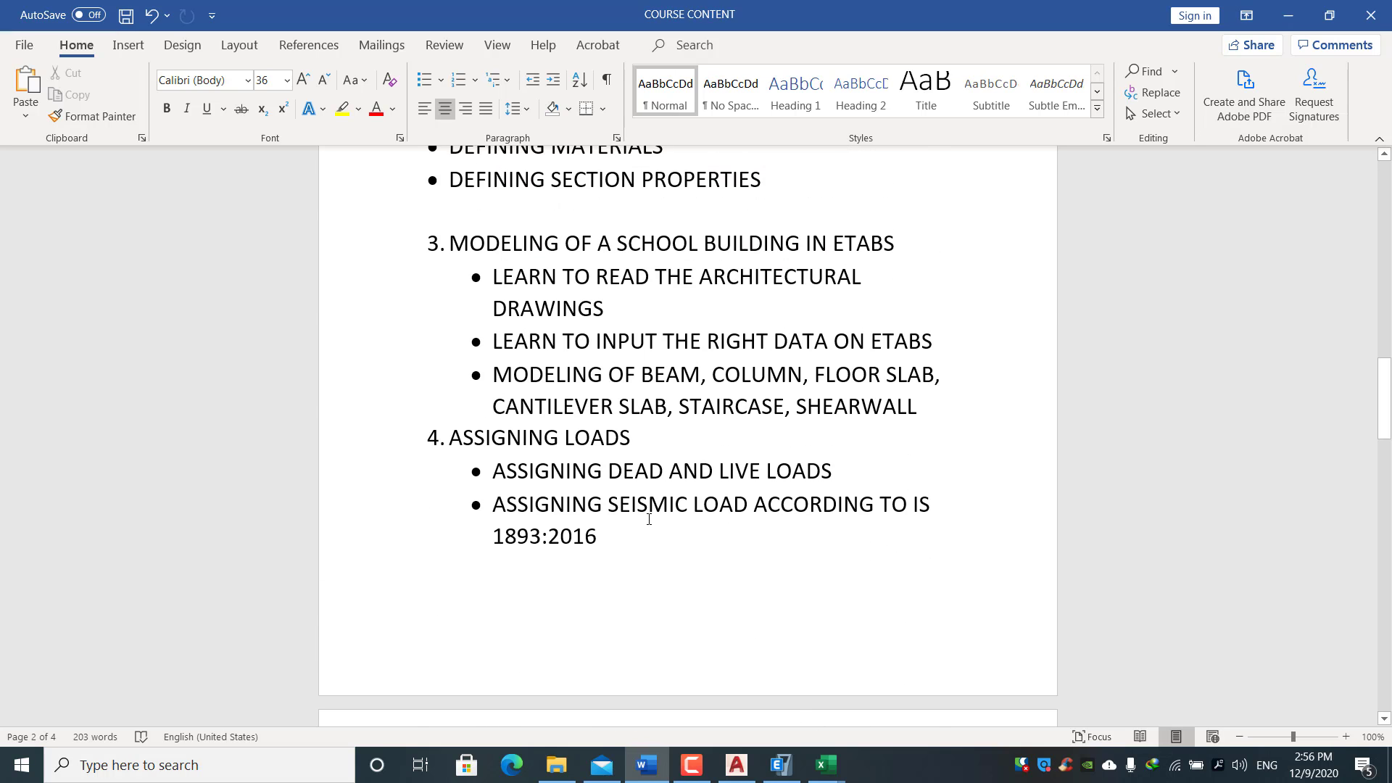
pyautogui.scroll(12, 648, 519)
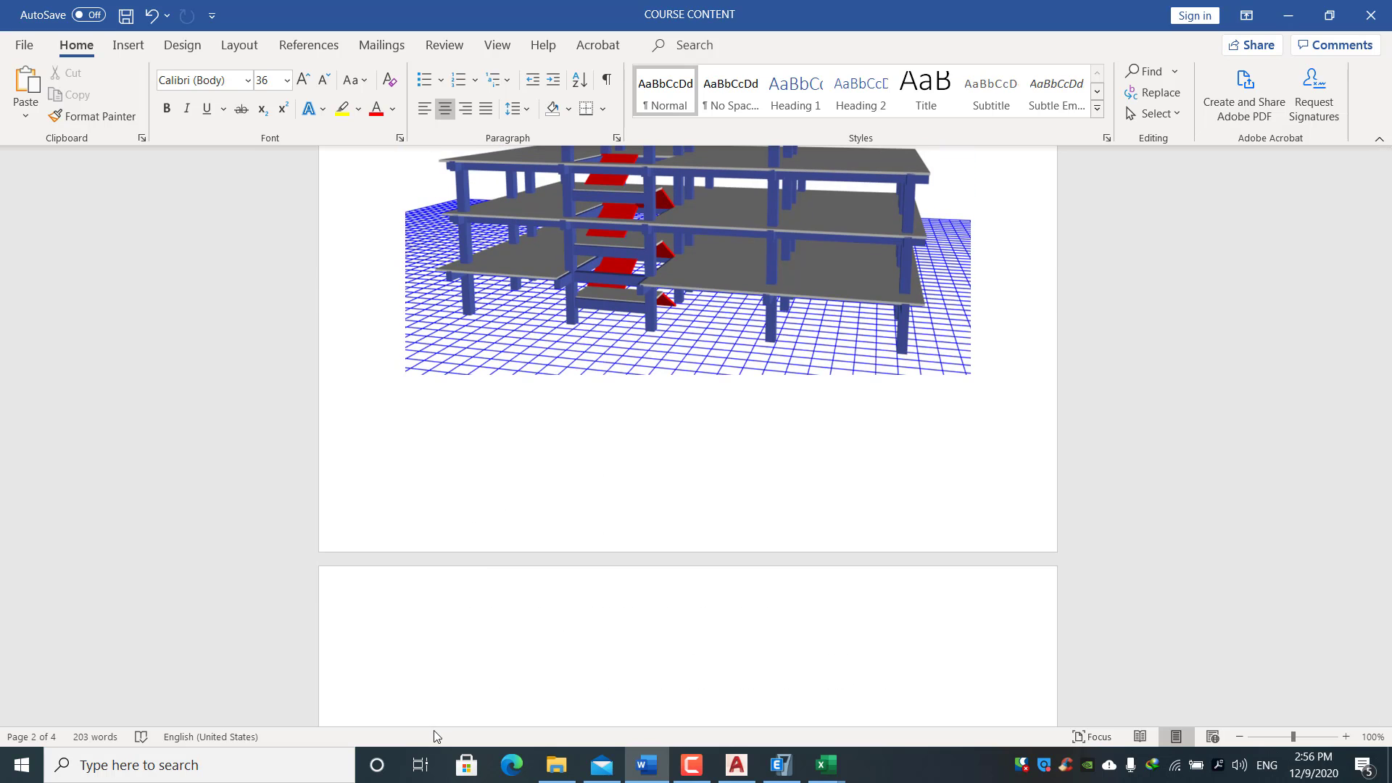
pyautogui.scroll(8, 438, 618)
pyautogui.scroll(-4, 554, 600)
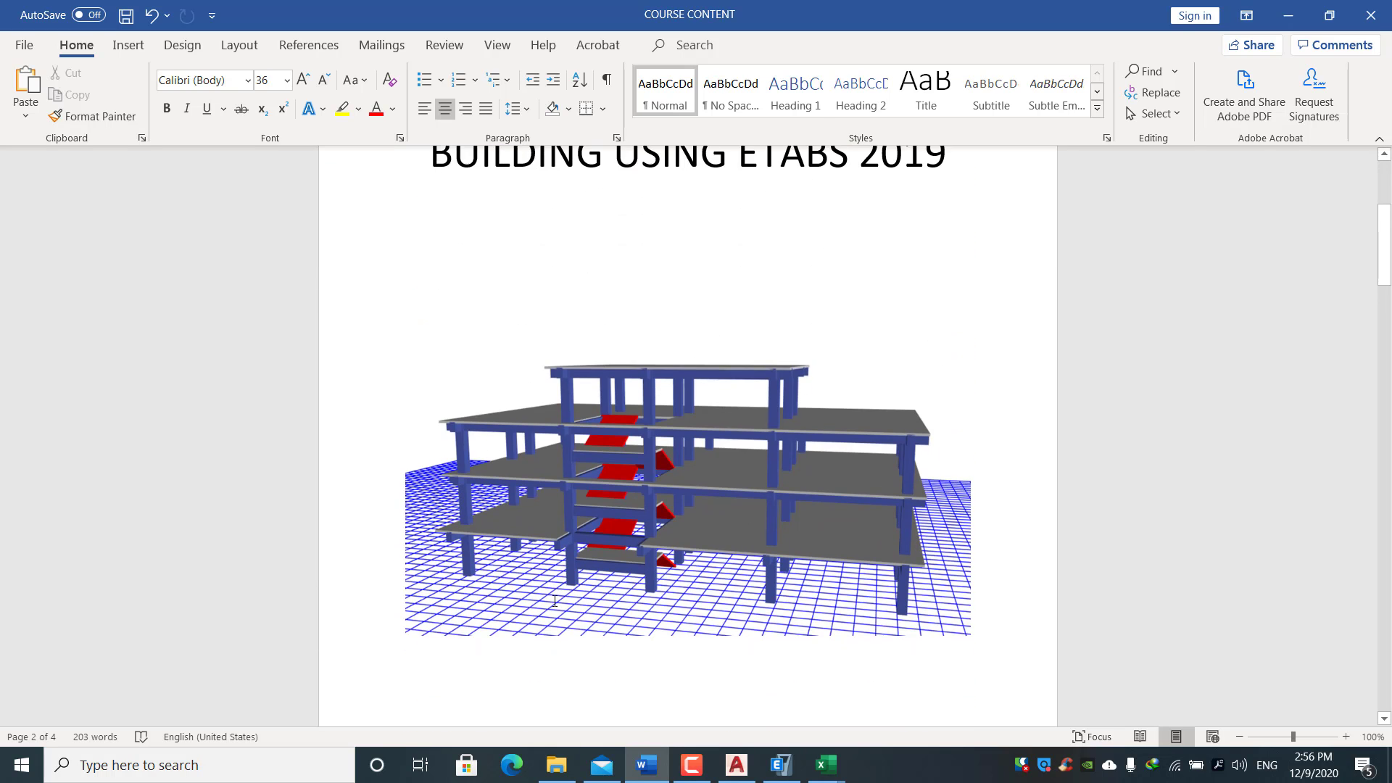
pyautogui.scroll(-12, 555, 600)
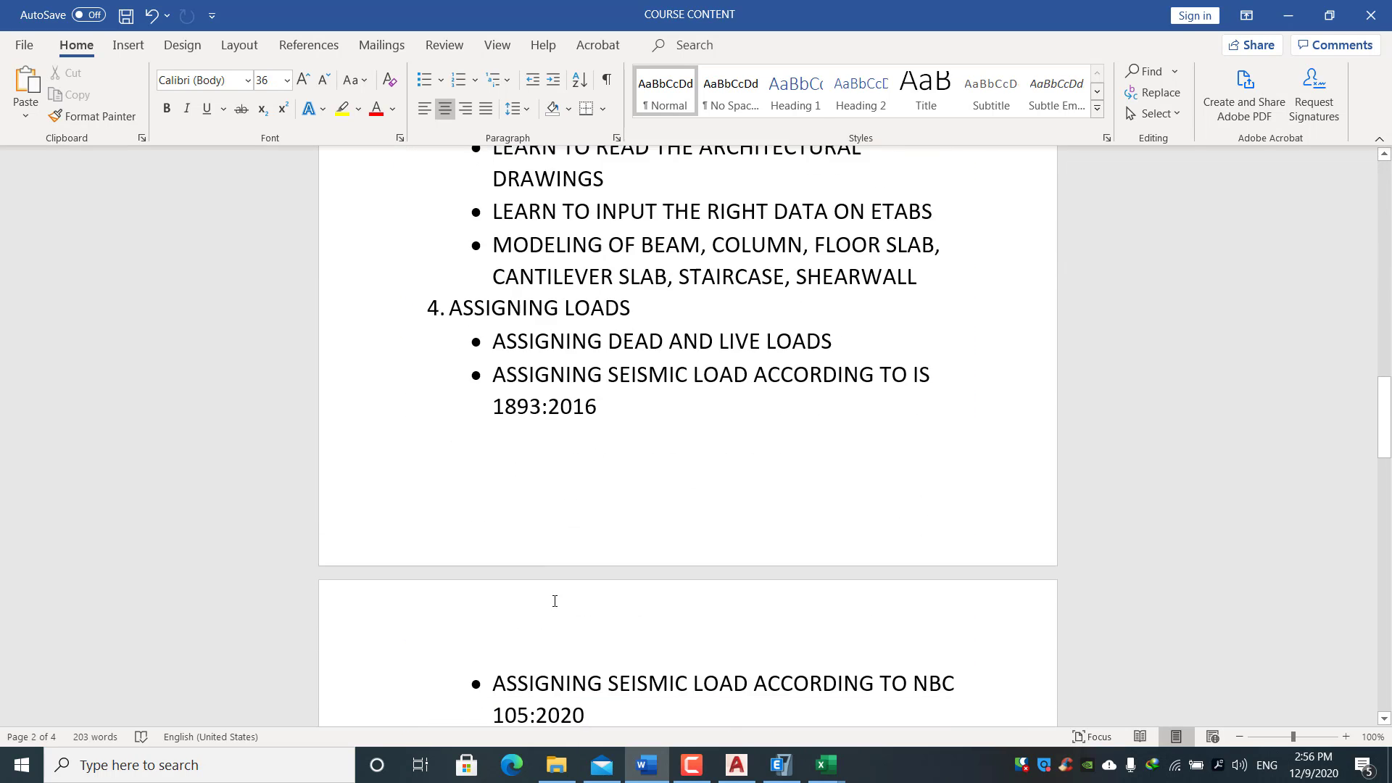
pyautogui.scroll(-5, 555, 601)
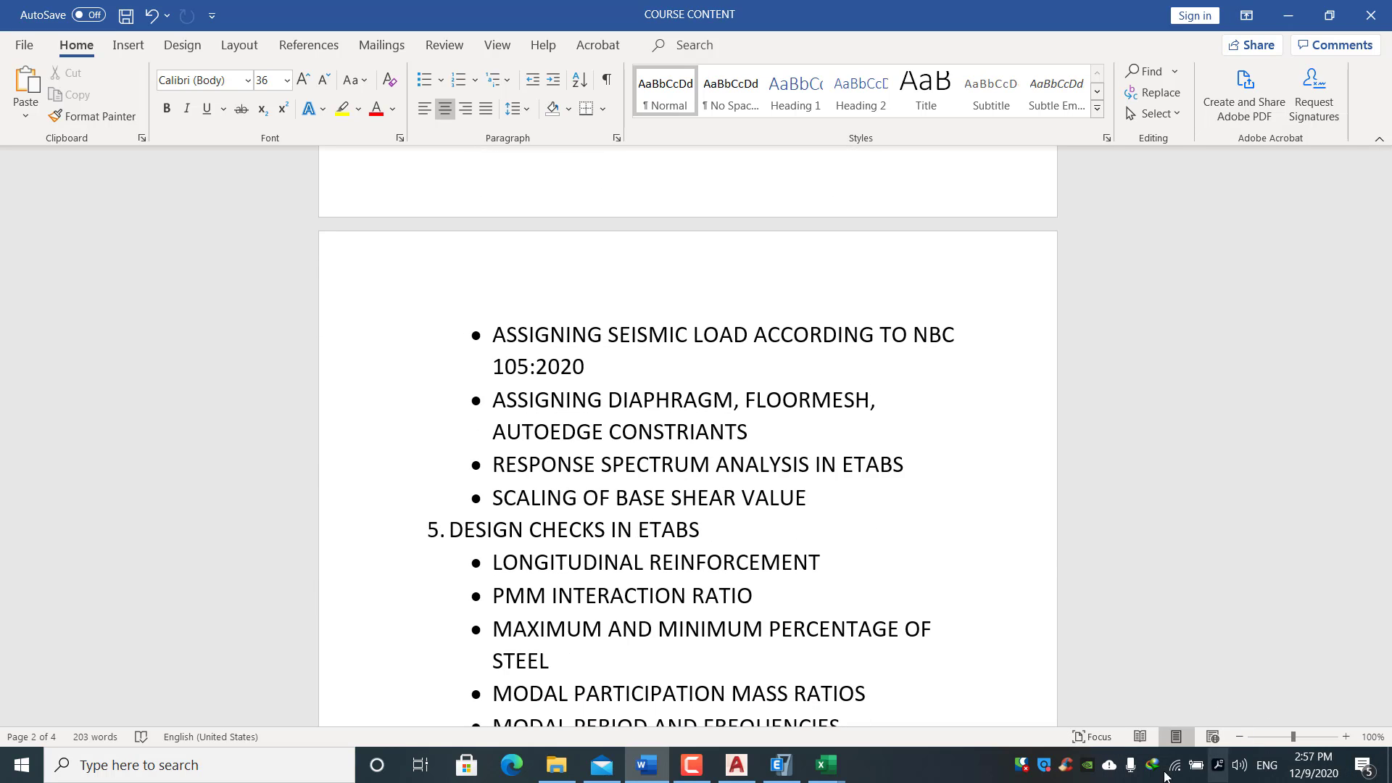